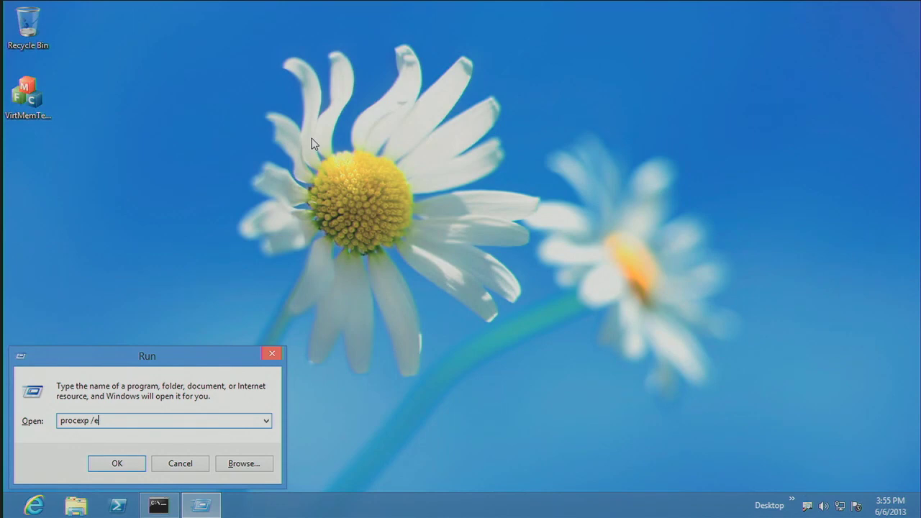
# Step: Launch Process Explorer elevated with procexp /e, approve the User Account Control prompt, and maximize its window
pyautogui.press('Return')
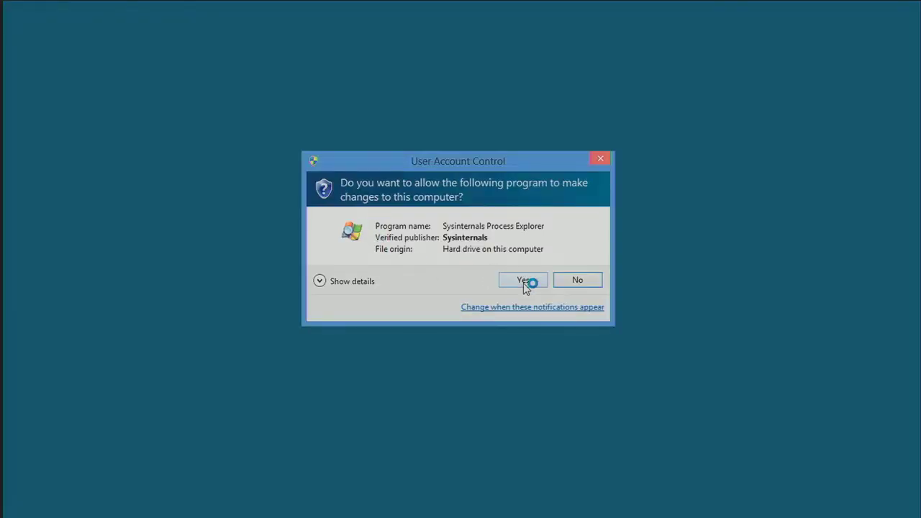
pyautogui.click(527, 280)
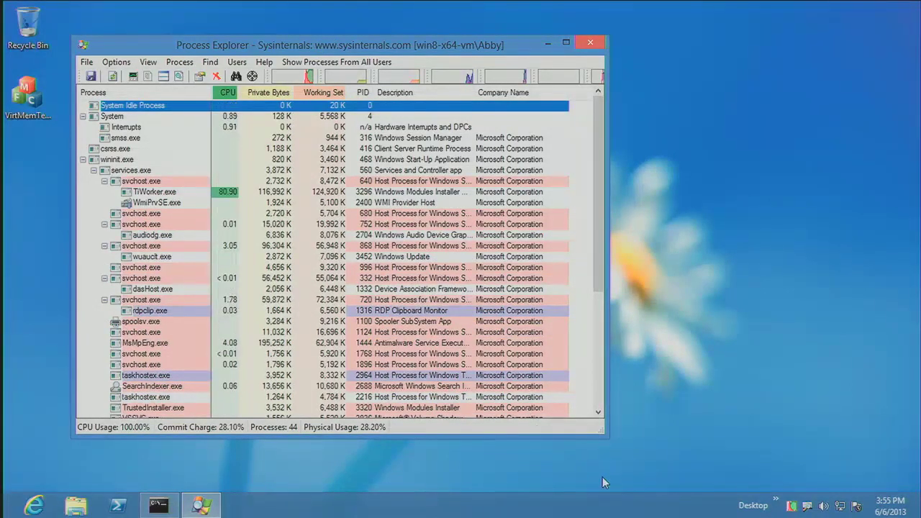
pyautogui.moveTo(605, 434); pyautogui.dragTo(606, 435)
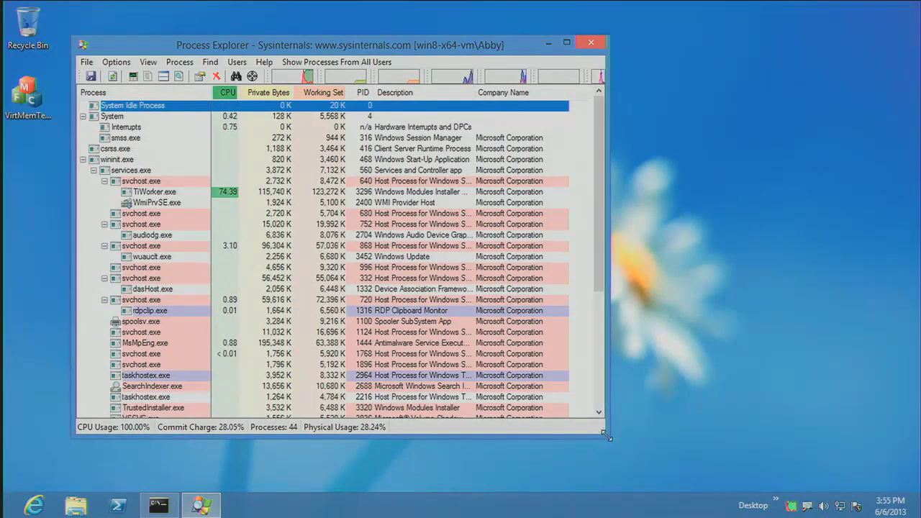
pyautogui.click(566, 42)
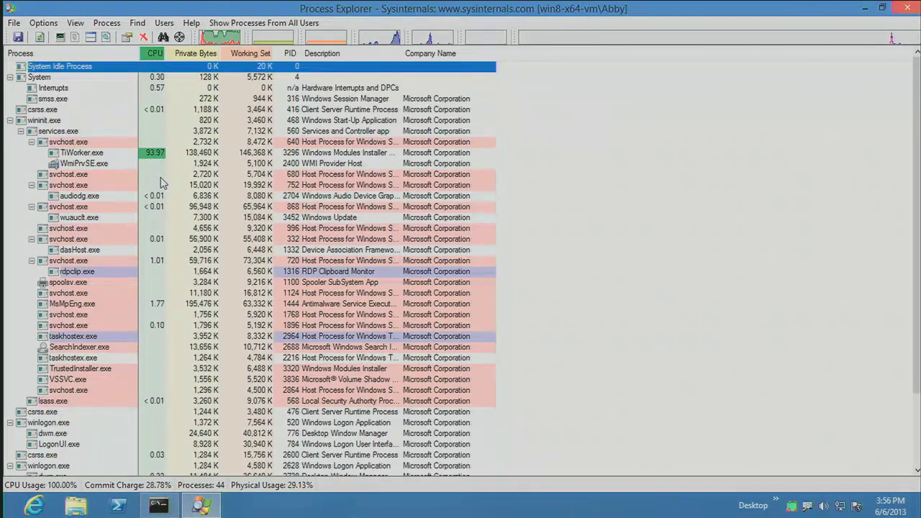
# Step: Start VirtMemTest64 and arrange its window beside the Process Explorer window
pyautogui.click(776, 502)
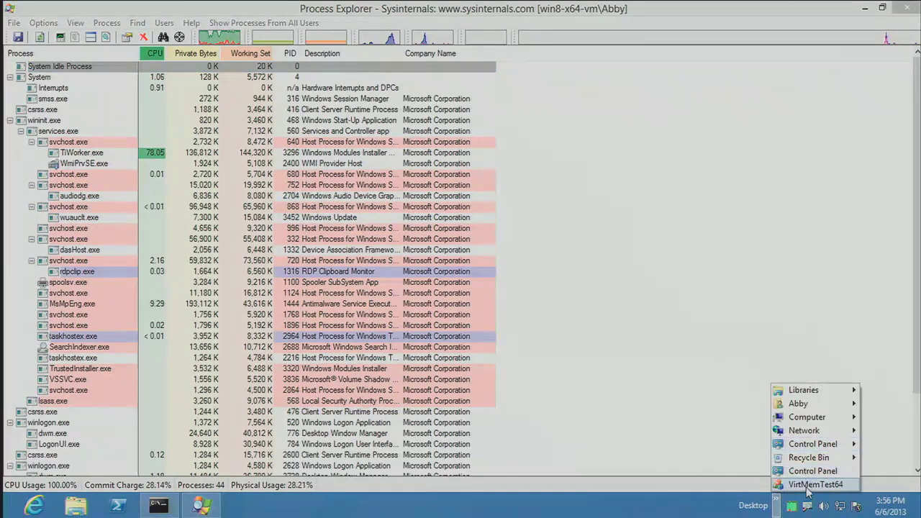
pyautogui.click(786, 485)
pyautogui.moveTo(508, 134); pyautogui.dragTo(737, 75)
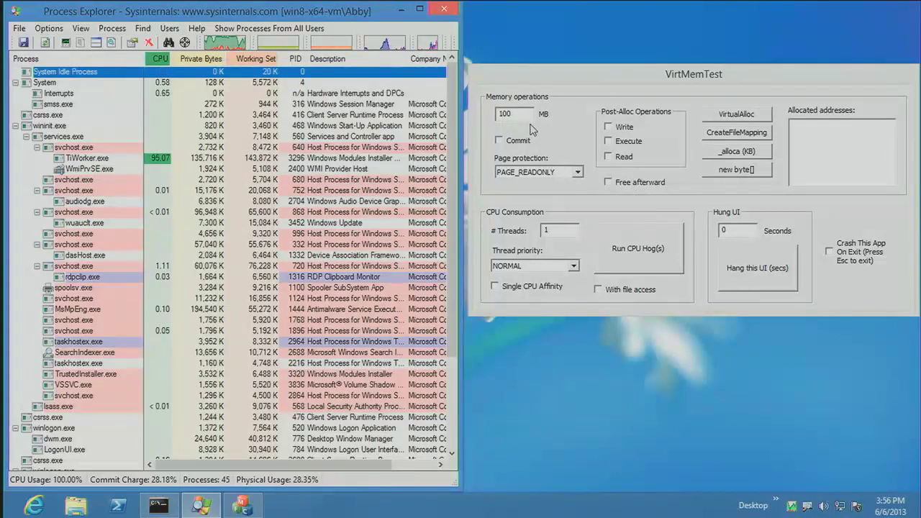
# Step: In VirtMemTest, allocate 5000 MB with VirtualAlloc using Commit and Free afterward, then free the memory
pyautogui.moveTo(518, 113); pyautogui.dragTo(493, 117)
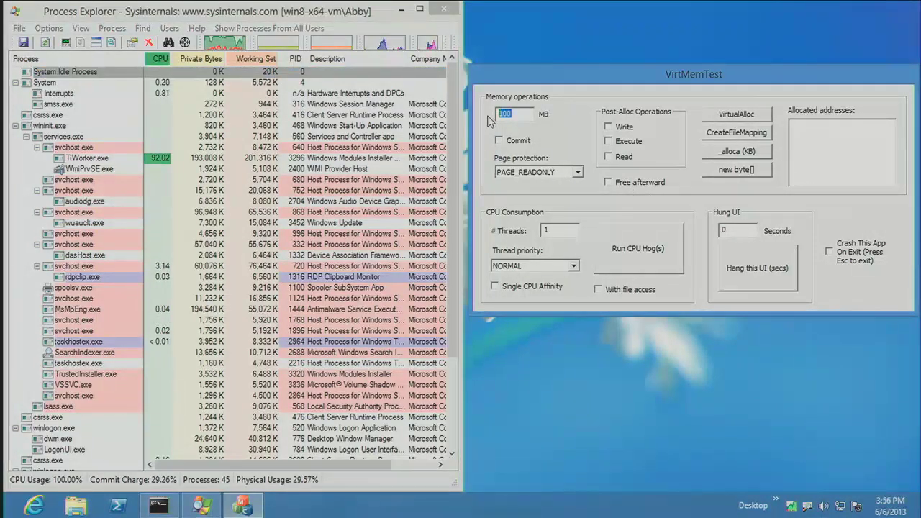
pyautogui.write('5000')
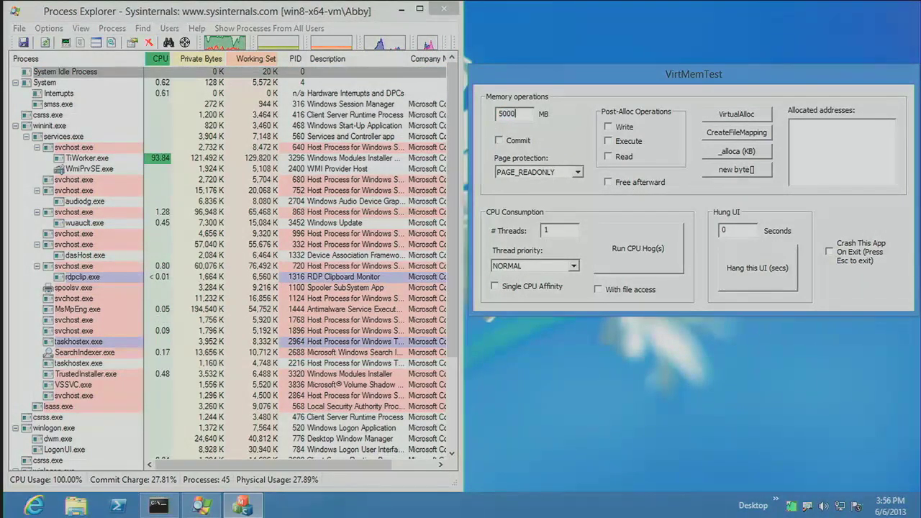
pyautogui.click(449, 334)
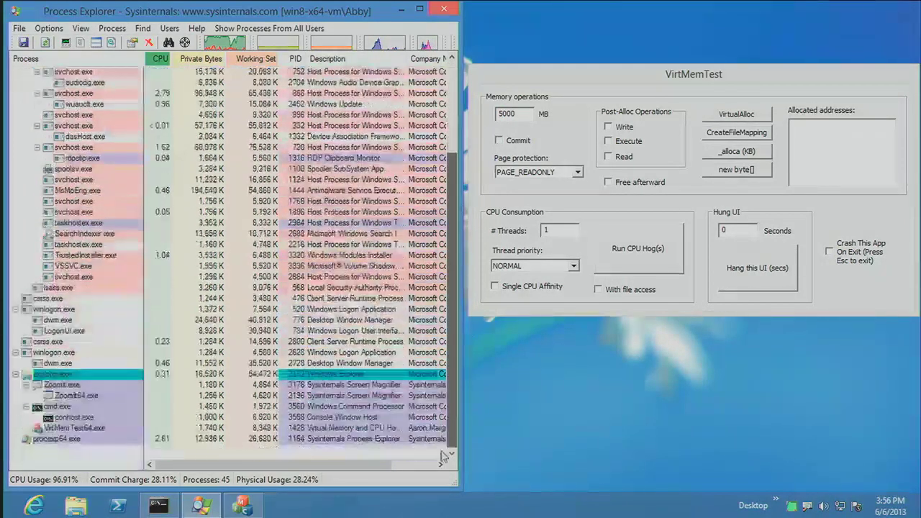
pyautogui.click(522, 141)
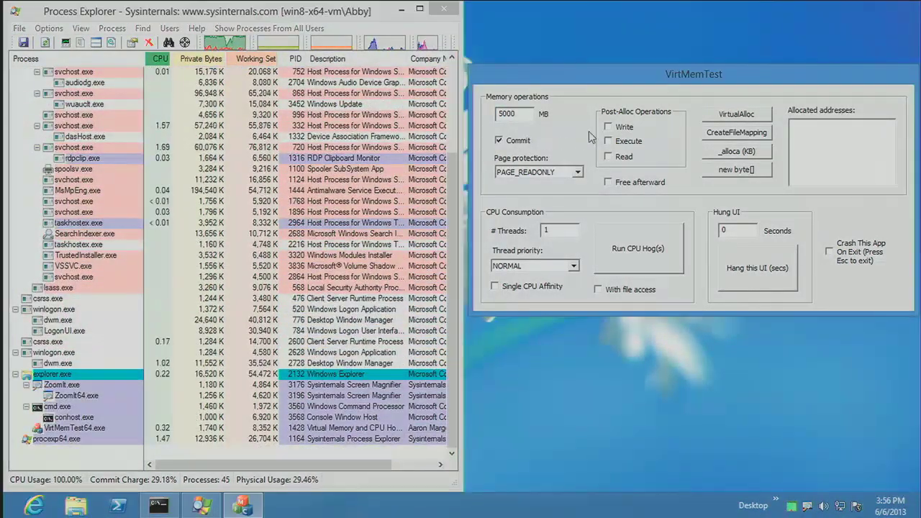
pyautogui.click(624, 182)
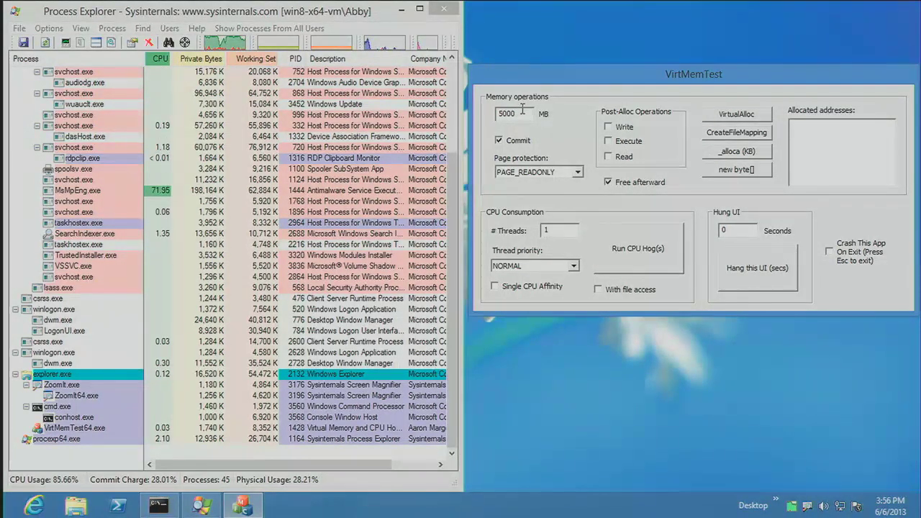
pyautogui.click(729, 115)
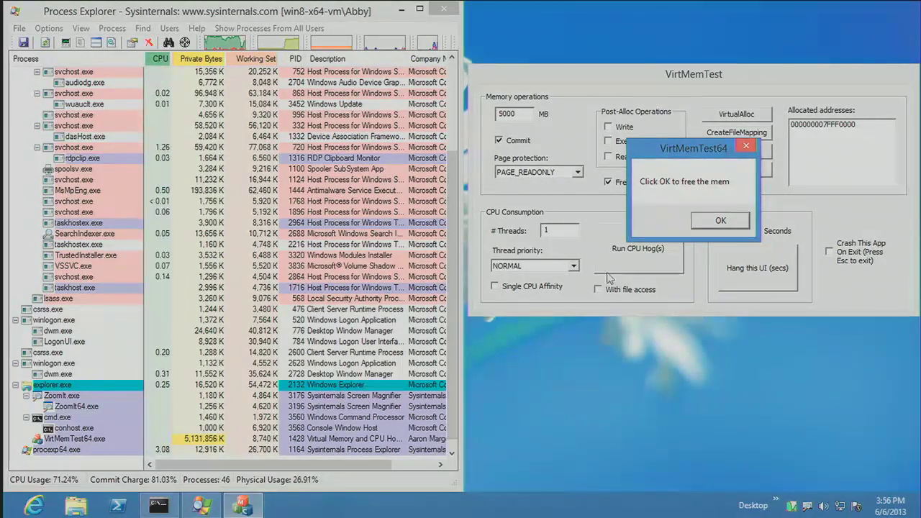
pyautogui.click(710, 223)
# Step: Repeat the VirtualAlloc allocation with the Read post-alloc operation enabled, check VirtMemTest64.exe in the process list, and free the memory
pyautogui.click(617, 158)
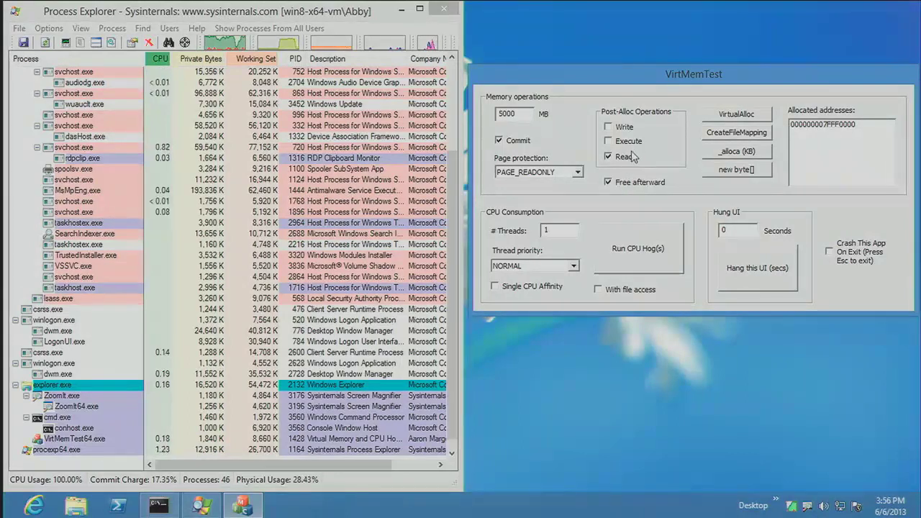
pyautogui.click(743, 117)
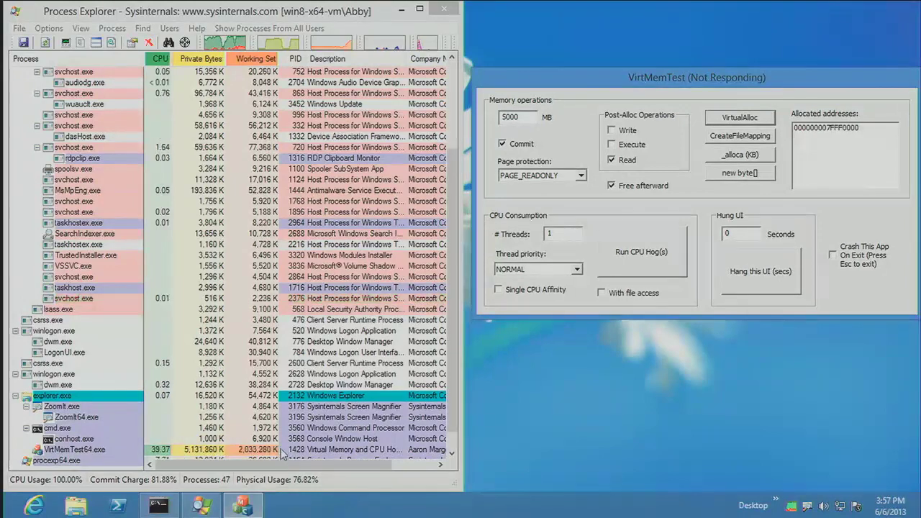
pyautogui.scroll(-1, 455, 445)
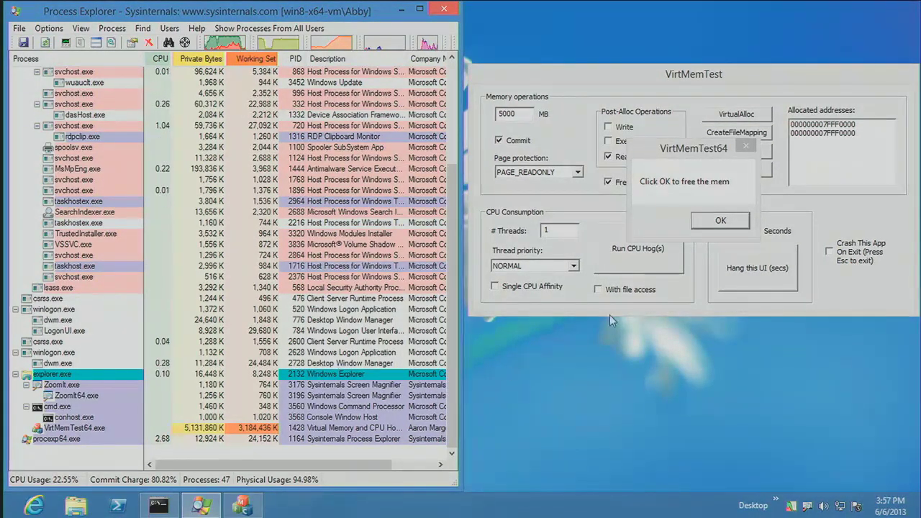
pyautogui.press('Return')
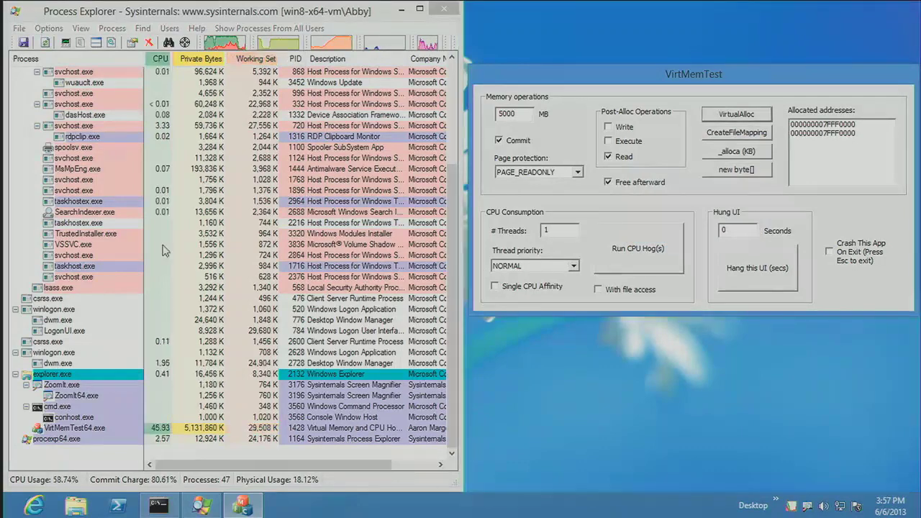
# Step: Turn Process Explorer's column heatmaps off and back on
pyautogui.click(81, 29)
pyautogui.click(80, 29)
pyautogui.click(81, 29)
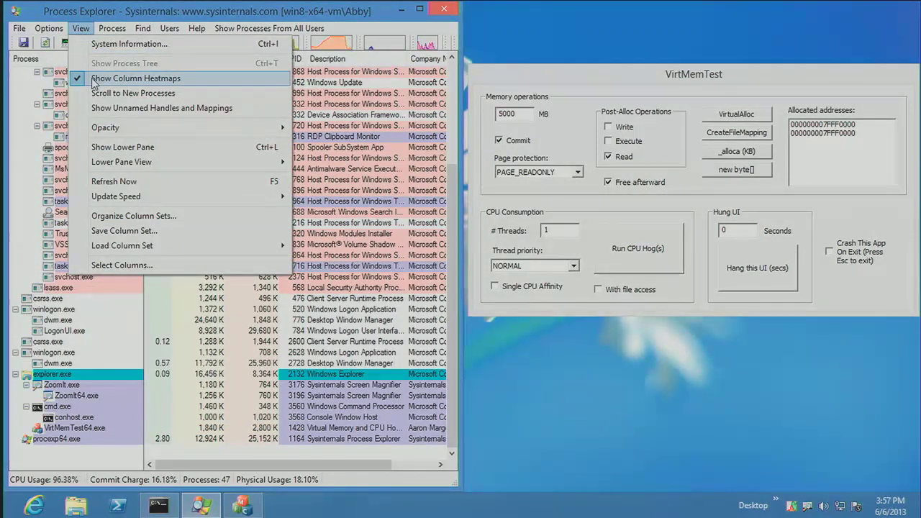
pyautogui.click(93, 81)
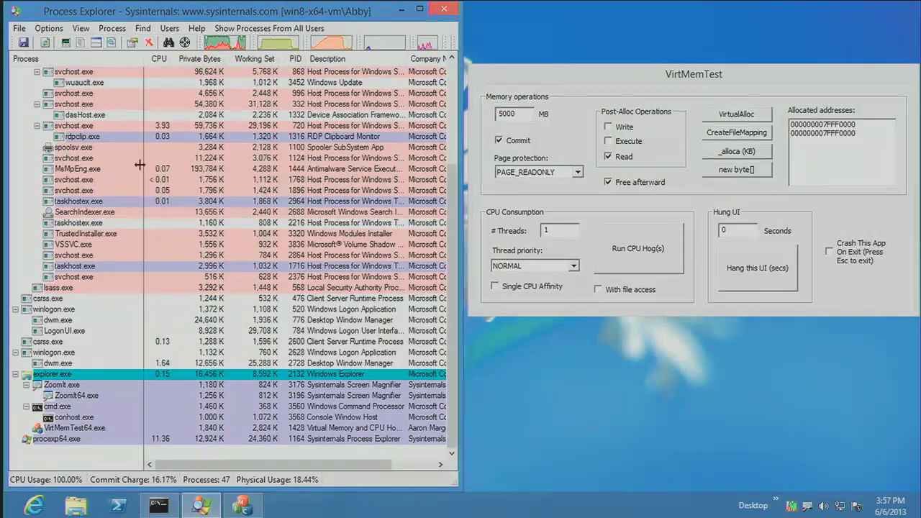
pyautogui.click(81, 28)
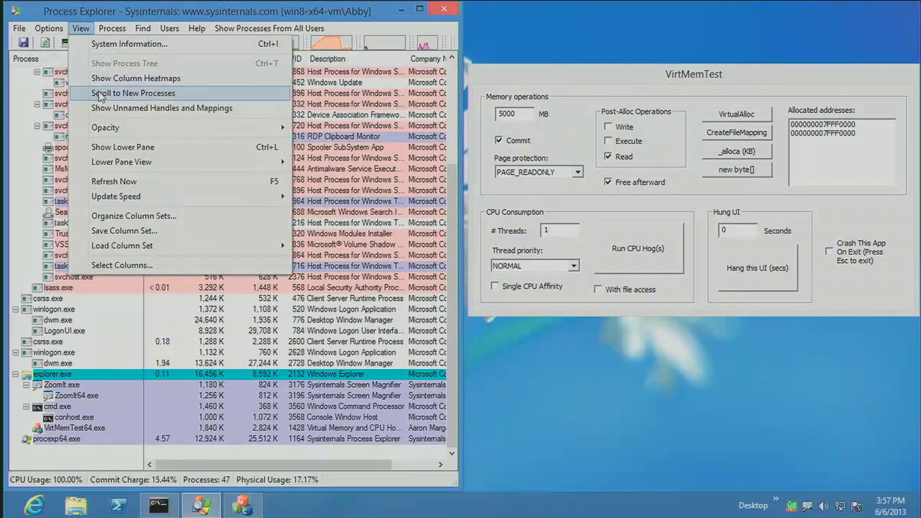
pyautogui.click(104, 79)
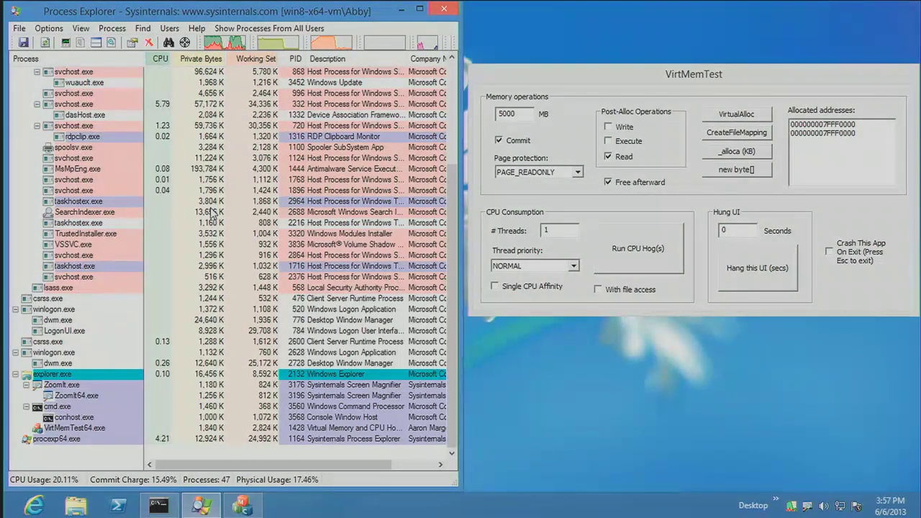
# Step: Open the Camera app from the Start screen and return to the desktop with the beginning of the process list showing
pyautogui.moveTo(116, 379)
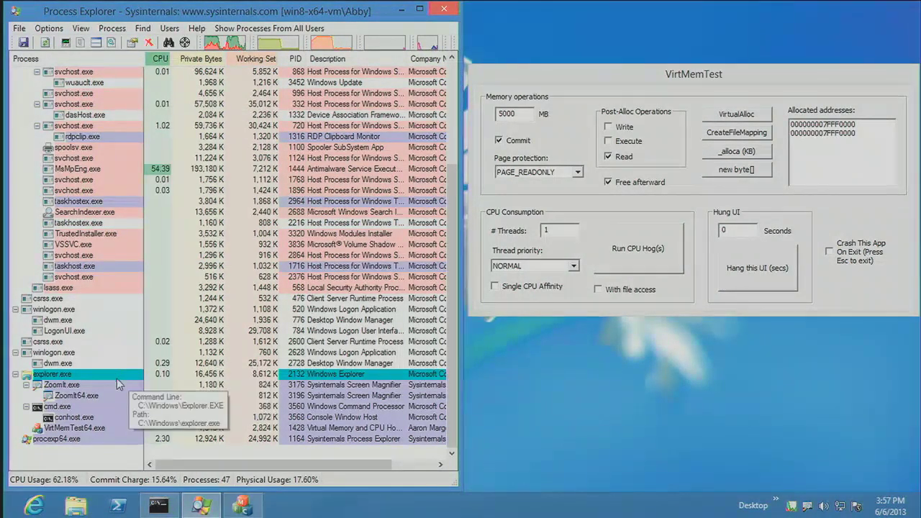
pyautogui.scroll(2, 123, 391)
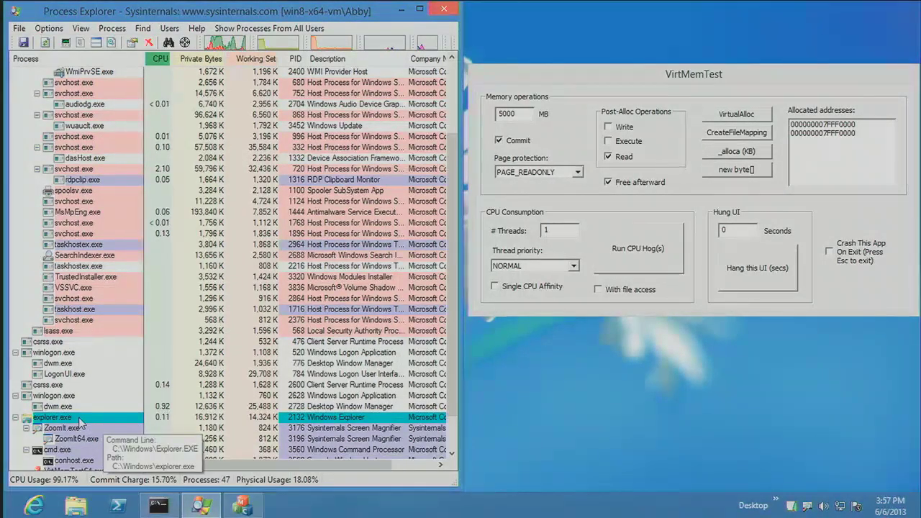
pyautogui.press('Home')
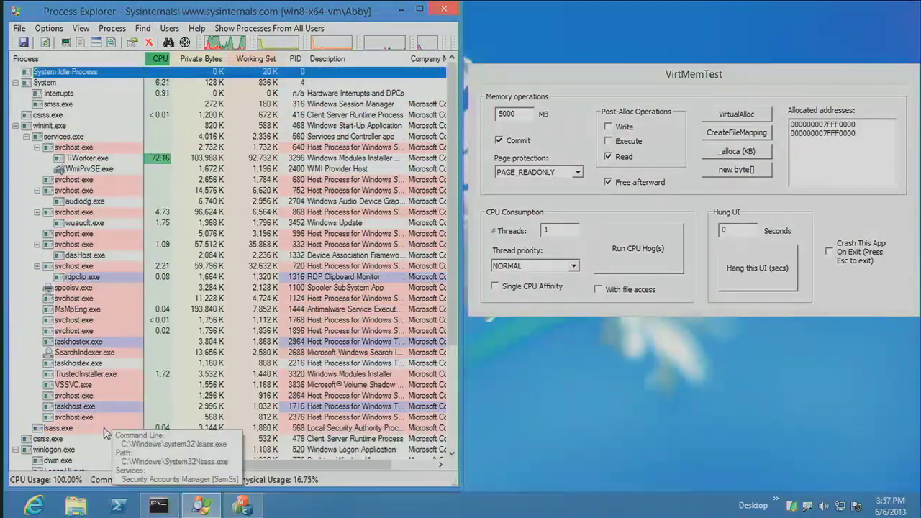
pyautogui.press('super')
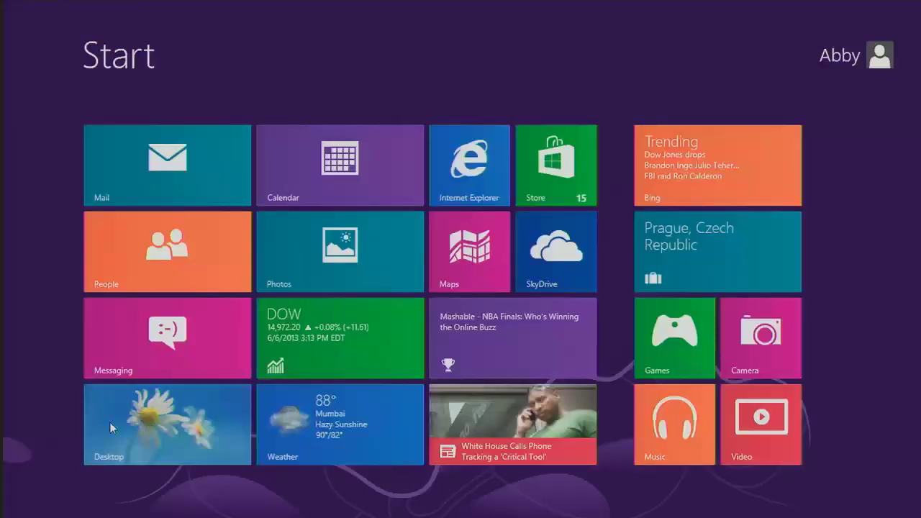
pyautogui.click(770, 347)
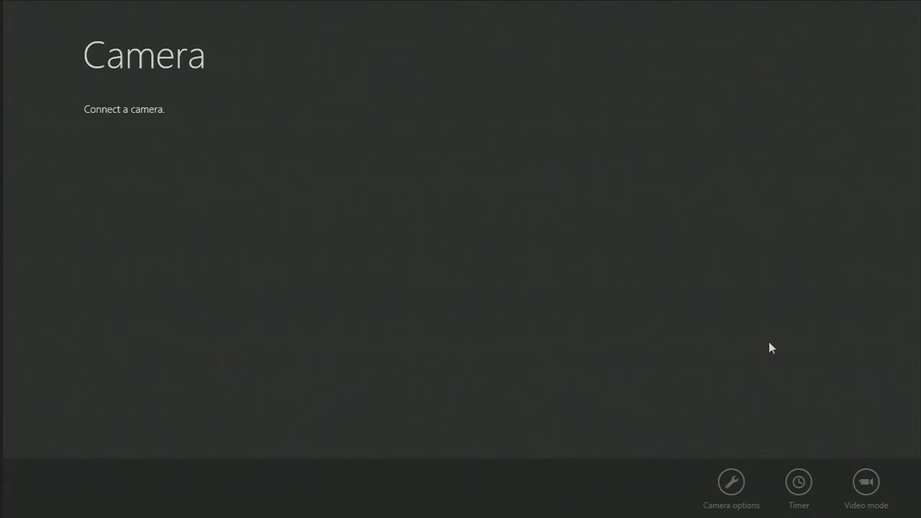
pyautogui.press('super+d')
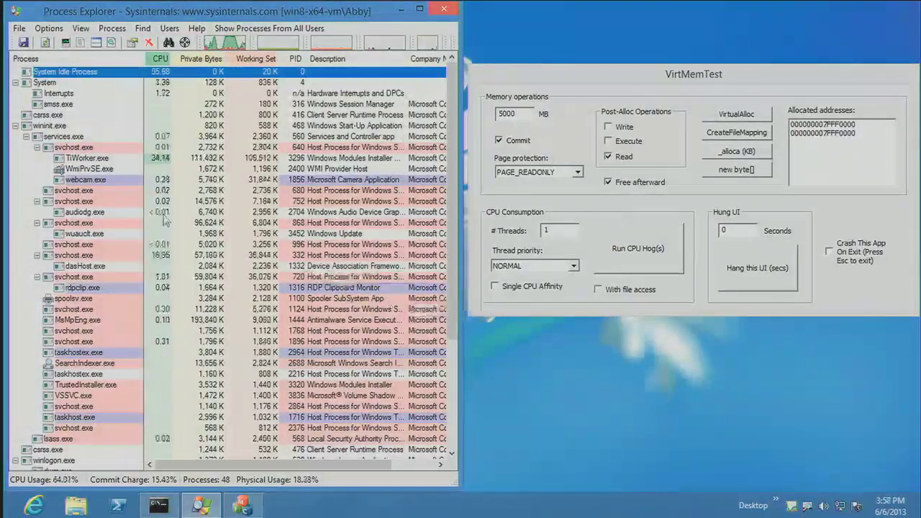
# Step: Inspect the command line of webcam.exe and the neighbouring processes, and widen the CPU column to show the full process status
pyautogui.moveTo(115, 200)
pyautogui.moveTo(112, 184)
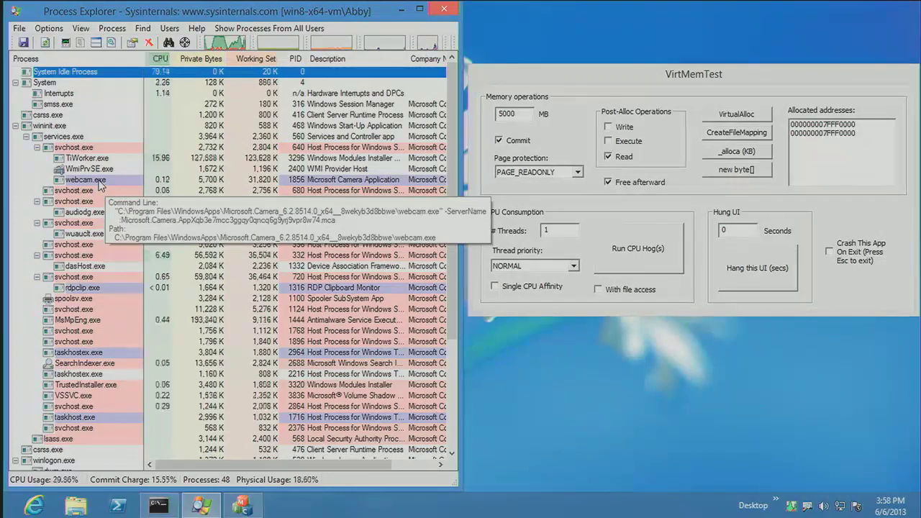
pyautogui.click(101, 181)
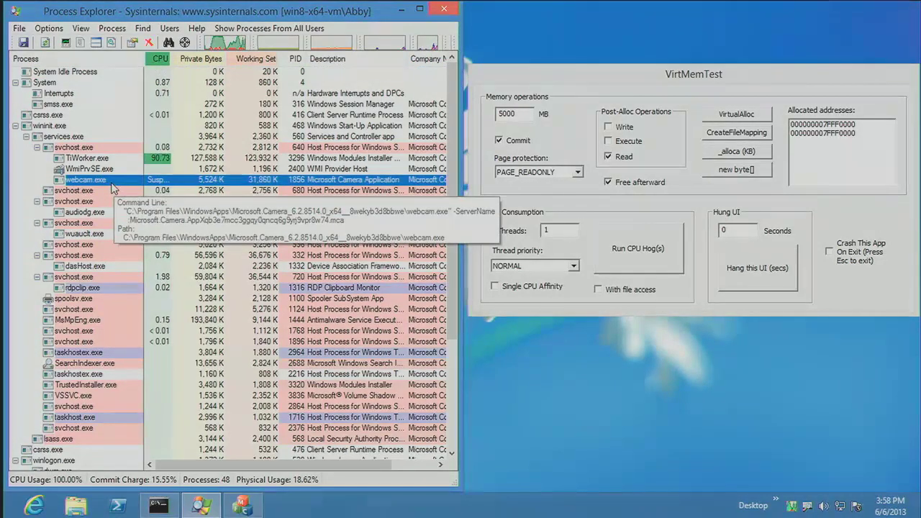
pyautogui.moveTo(173, 59); pyautogui.dragTo(197, 63)
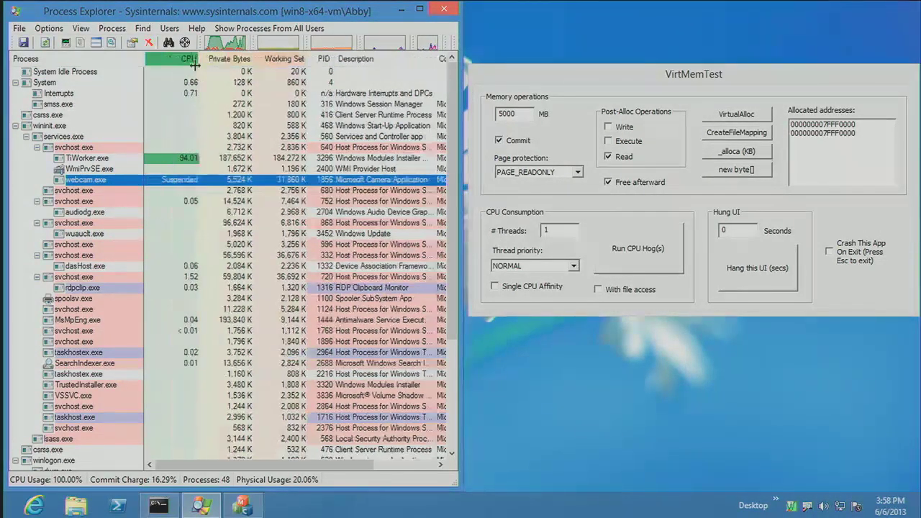
pyautogui.moveTo(102, 183)
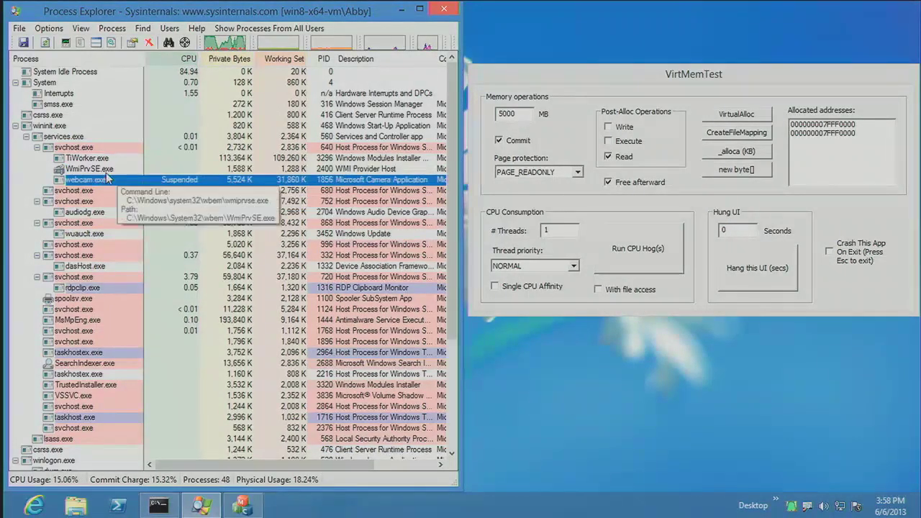
pyautogui.click(106, 171)
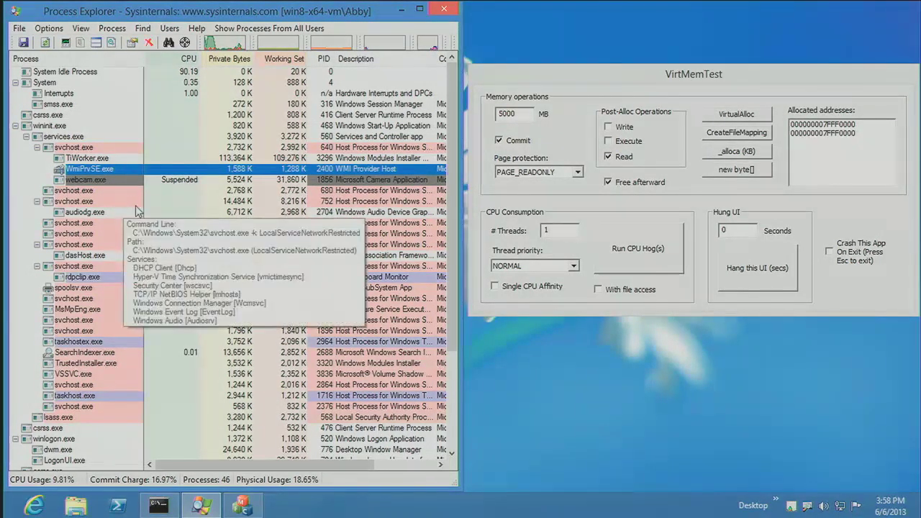
pyautogui.moveTo(132, 199)
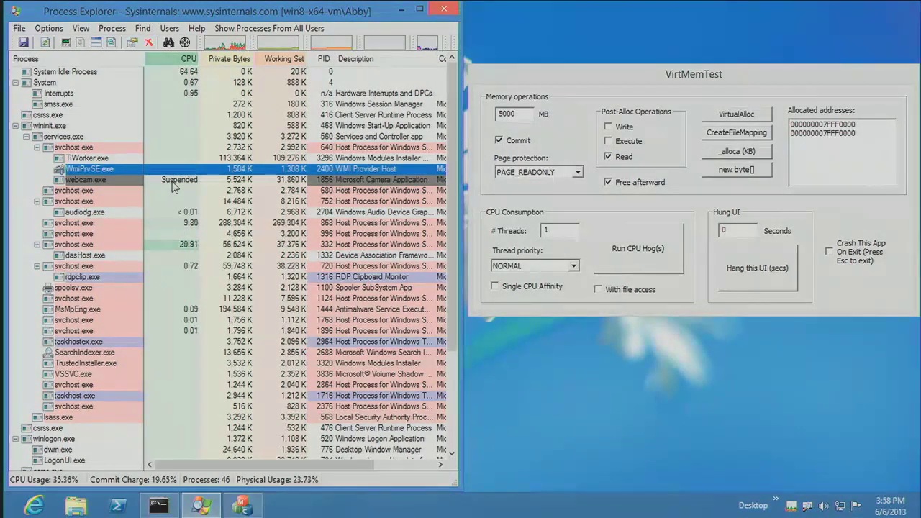
# Step: Examine explorer.exe and its child processes, switching to the Start screen and back to the desktop
pyautogui.scroll(-4, 264, 260)
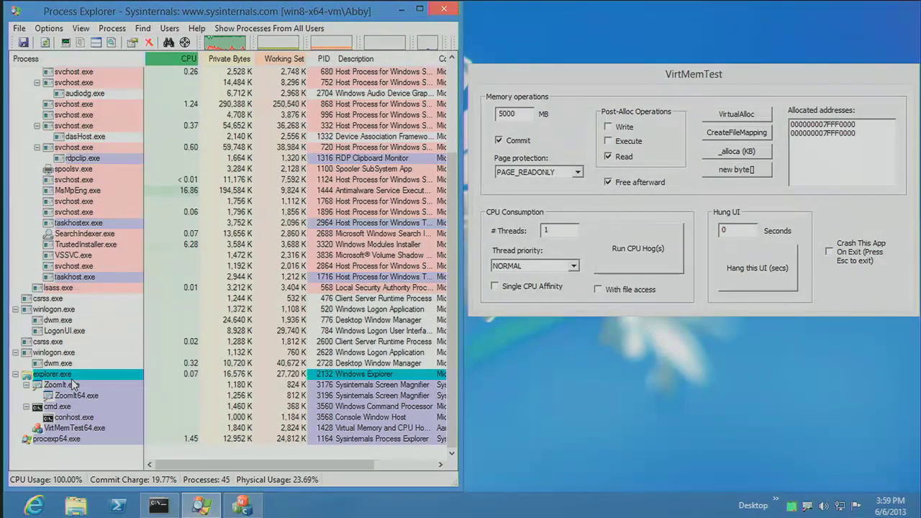
pyautogui.press('super')
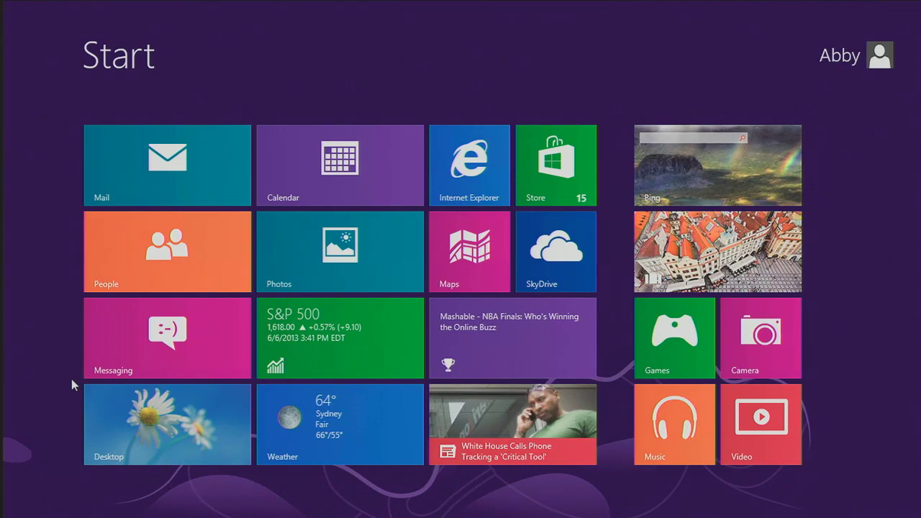
pyautogui.click(90, 392)
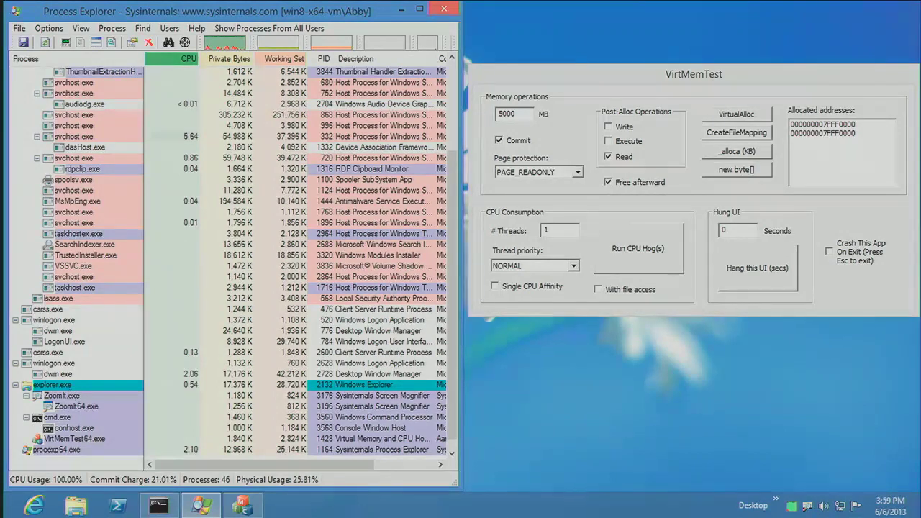
# Step: Review the process actions available for taskhost.exe and explorer.exe, including the dump creation and properties commands
pyautogui.rightClick(76, 289)
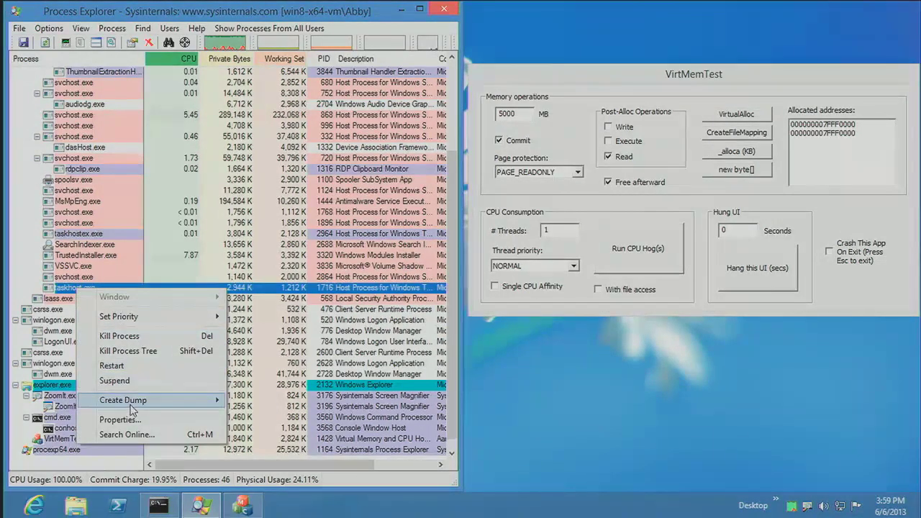
pyautogui.moveTo(135, 407)
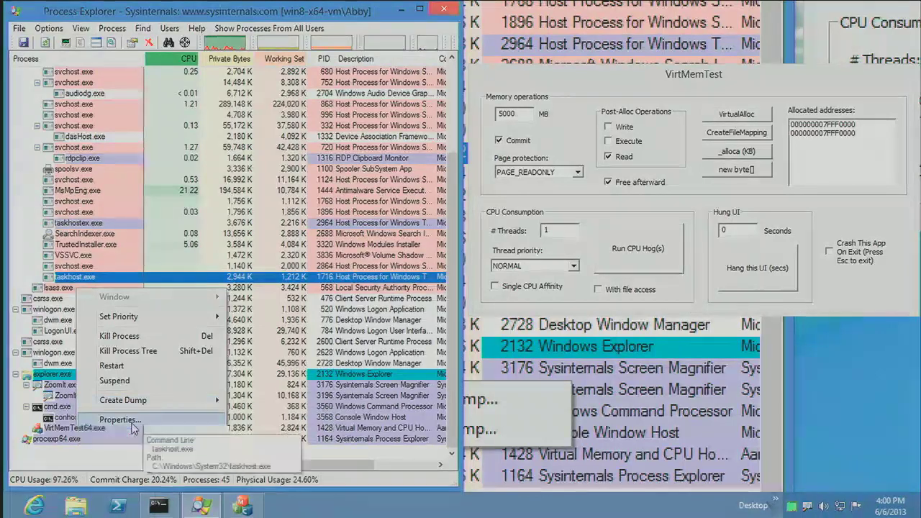
pyautogui.click(131, 435)
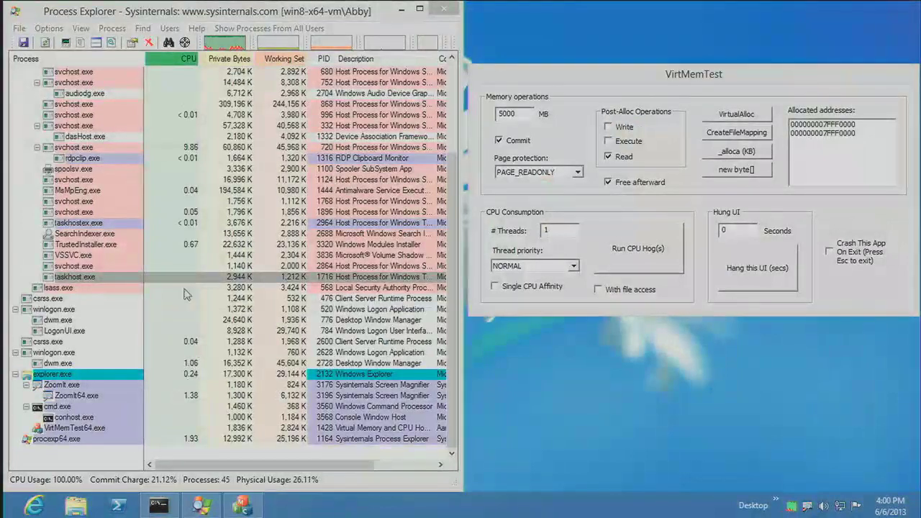
pyautogui.rightClick(52, 374)
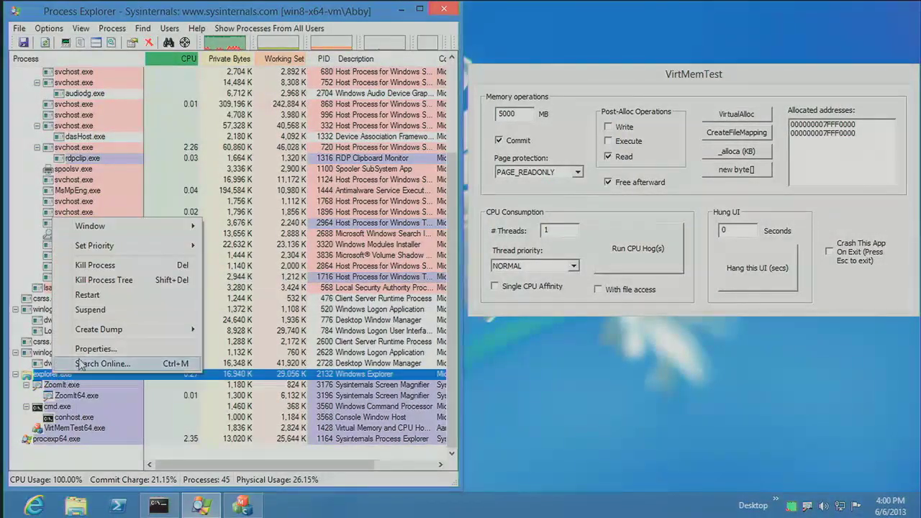
pyautogui.moveTo(101, 332)
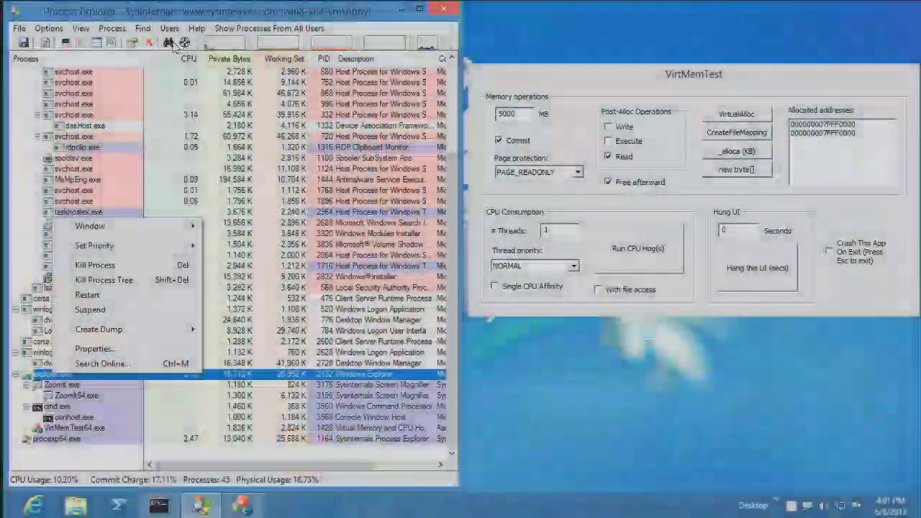
# Step: Open the handle search, switch to the Command Prompt and change to the user's profile folder under C:\Users
pyautogui.click(168, 43)
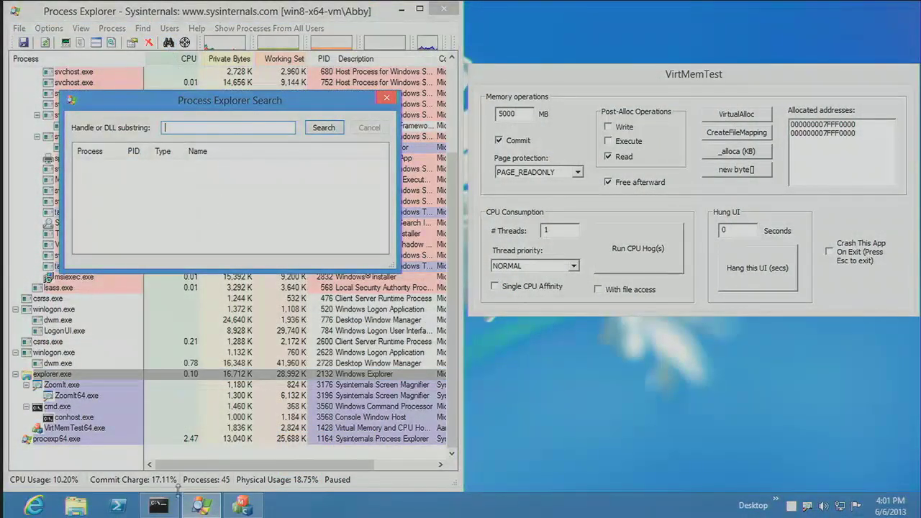
pyautogui.click(159, 506)
pyautogui.write('cd \\')
pyautogui.press('Return')
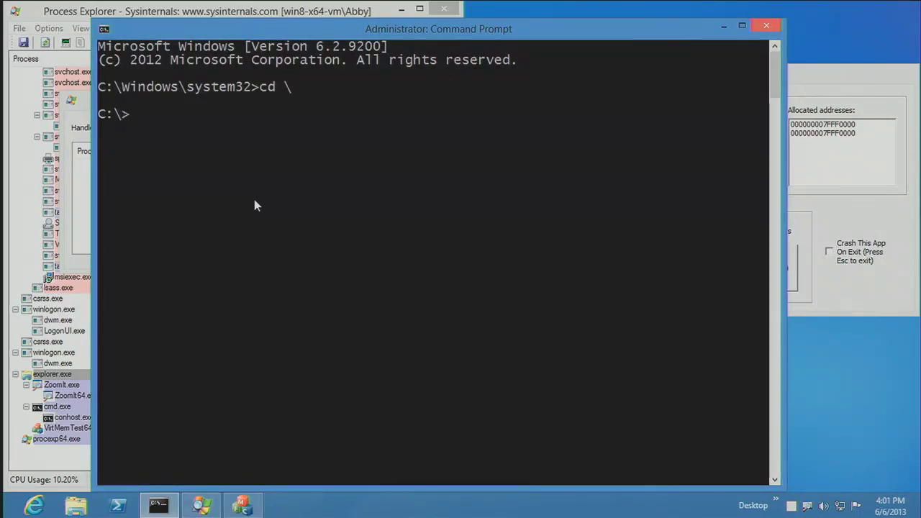
pyautogui.write('cd user')
pyautogui.press('Tab')
pyautogui.write('\\a')
pyautogui.press('Tab')
pyautogui.press('Return')
# Step: Create a directory named testdir in the profile folder and make it the current directory
pyautogui.write('cd')
pyautogui.press('BackSpace')
pyautogui.press('BackSpace')
pyautogui.write('md testfil')
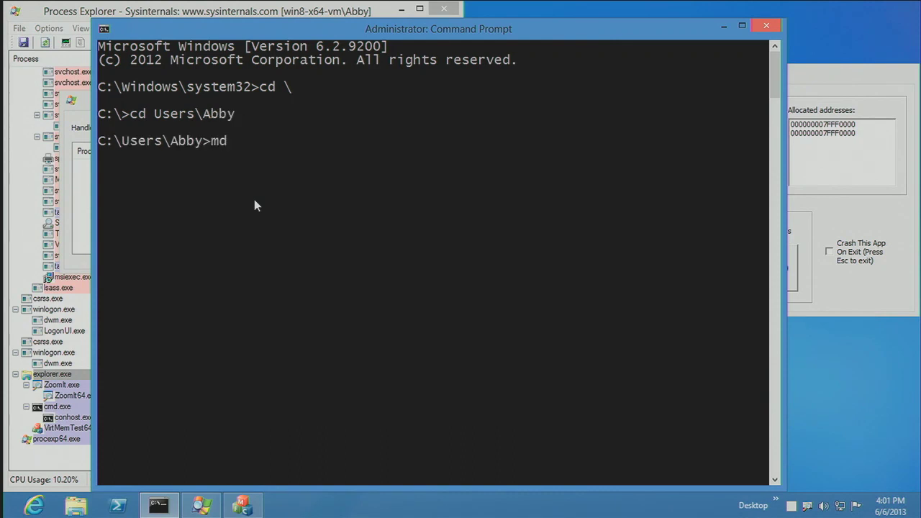
pyautogui.press('BackSpace')
pyautogui.press('BackSpace')
pyautogui.press('BackSpace')
pyautogui.write('dir')
pyautogui.press('Return')
pyautogui.write('cd t')
pyautogui.press('Tab')
pyautogui.press('Tab')
pyautogui.press('Return')
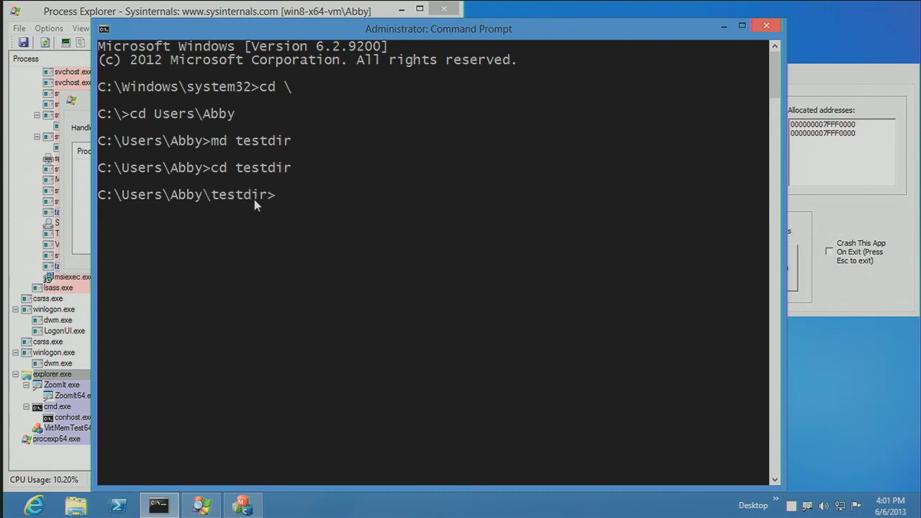
# Step: Return to Process Explorer and search the open handles and DLLs for testdir
pyautogui.click(83, 115)
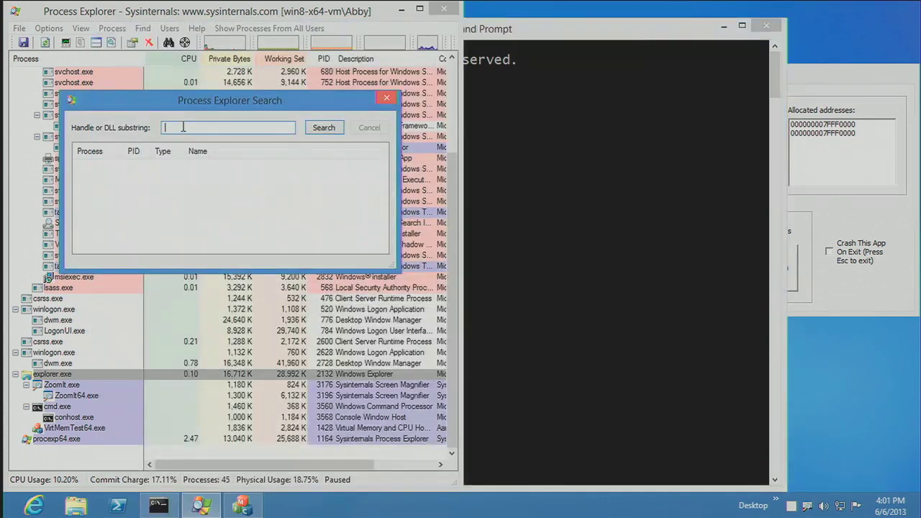
pyautogui.press('Escape')
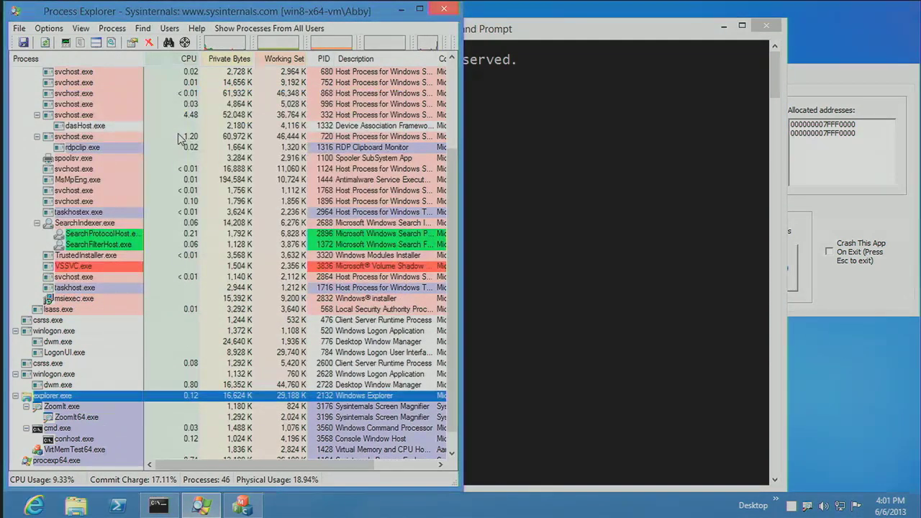
pyautogui.hotkey('ctrl', 'f')
pyautogui.write('testdir')
pyautogui.press('Return')
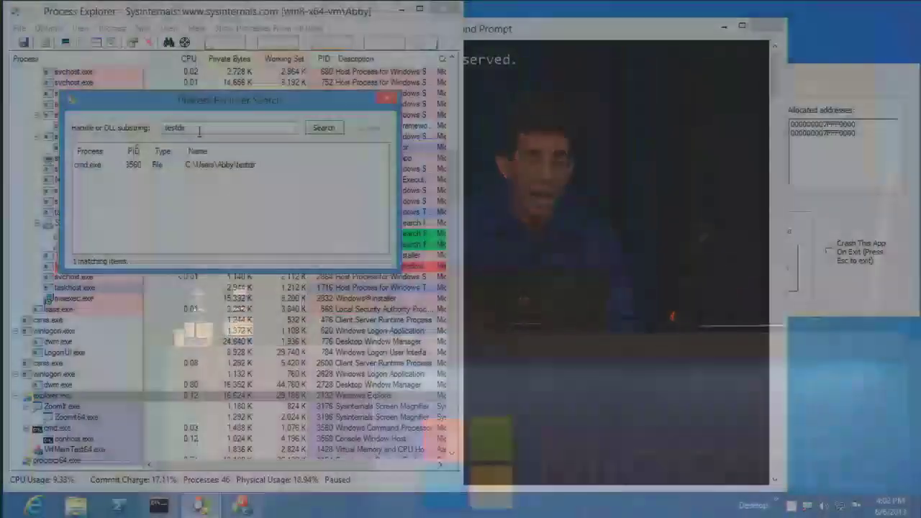
# Step: Search handles and DLLs for the user's account name, enlarging the results window and fitting the Name column to its contents
pyautogui.write('abby')
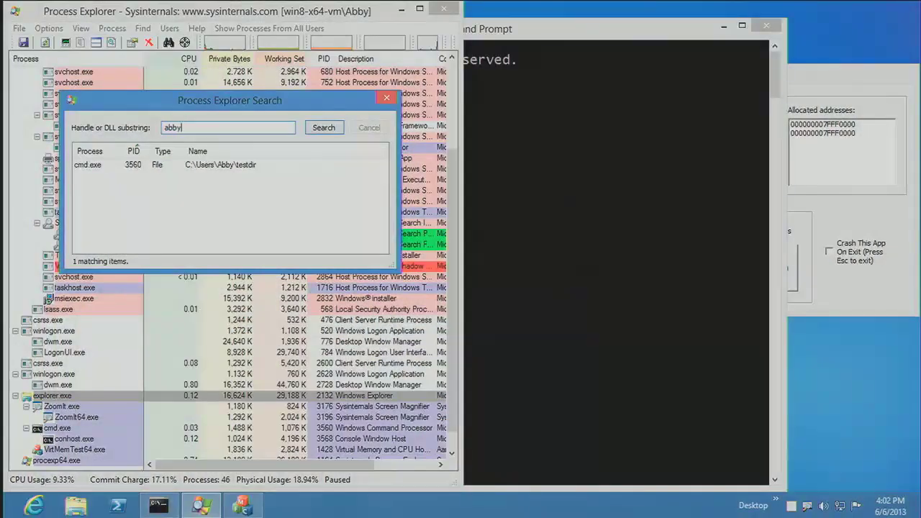
pyautogui.click(328, 131)
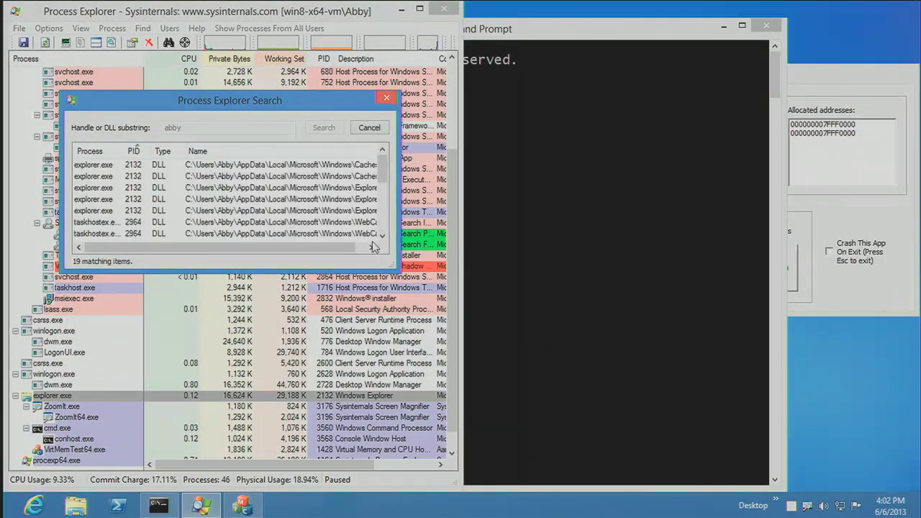
pyautogui.moveTo(396, 274); pyautogui.dragTo(604, 446)
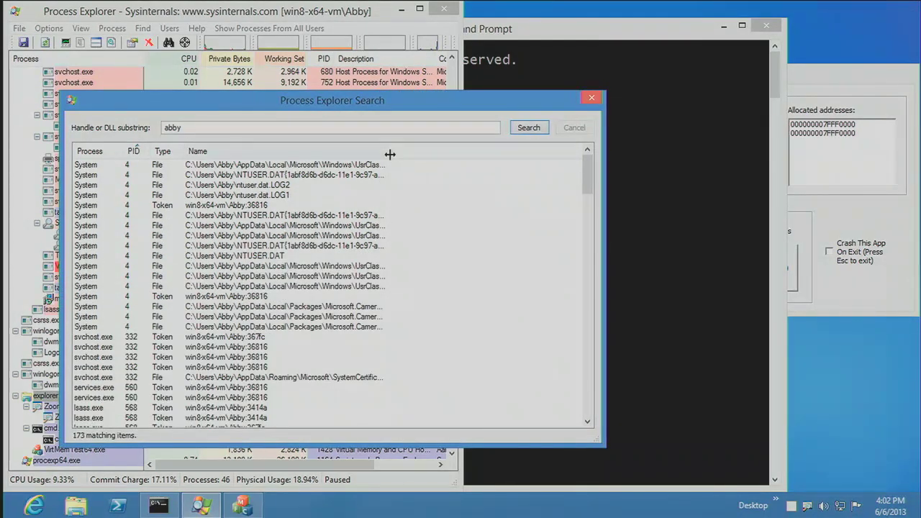
pyautogui.doubleClick(389, 154)
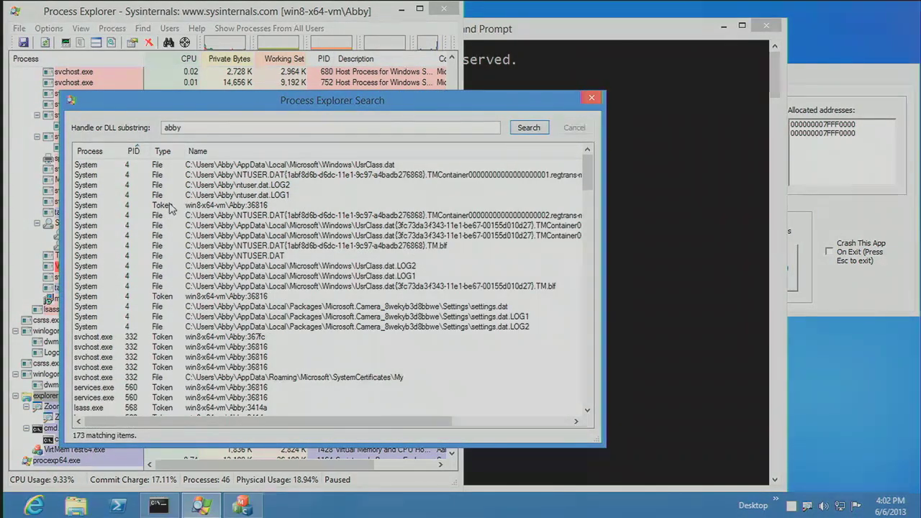
# Step: Browse the search results, locate procexp64.exe's iconcache_96.db!dfMaintainer mutant in the handle view and close the search
pyautogui.scroll(-7, 188, 331)
pyautogui.scroll(-15, 189, 331)
pyautogui.scroll(-1, 188, 332)
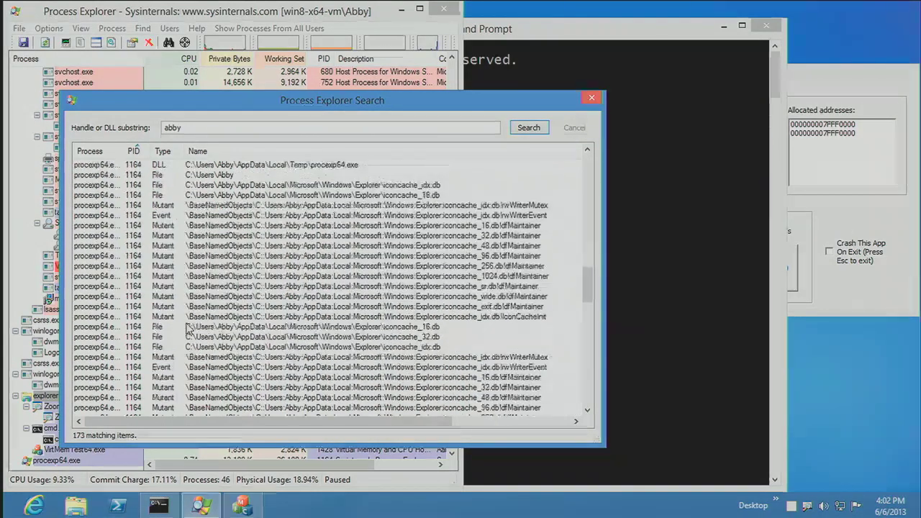
pyautogui.click(188, 257)
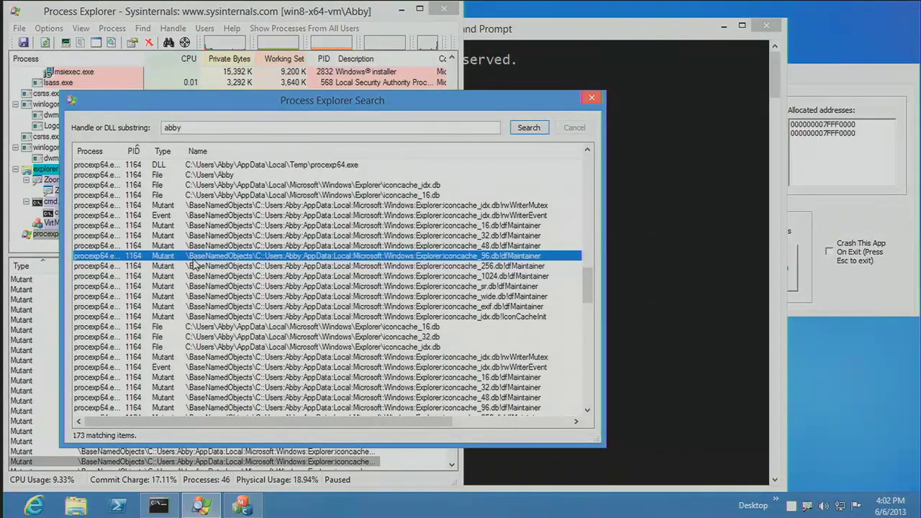
pyautogui.press('Escape')
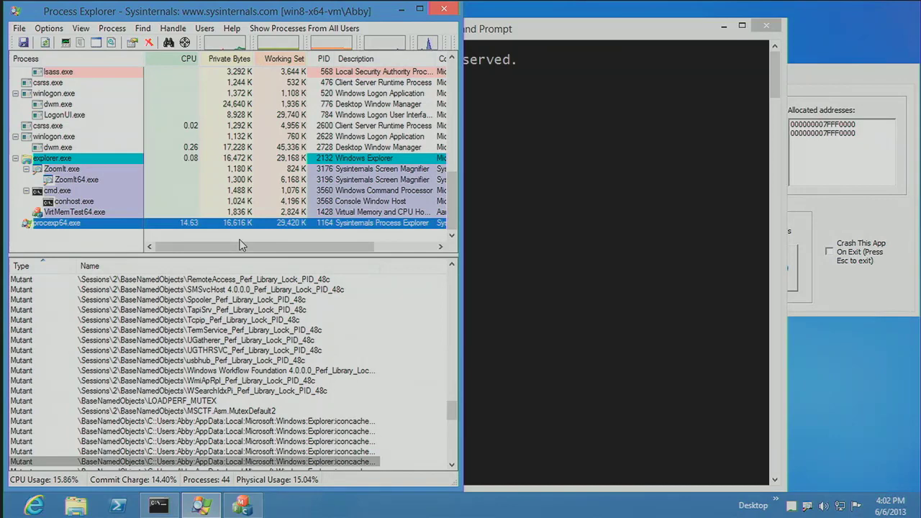
# Step: Inspect SearchIndexer.exe's image properties and view its WSearch autostart key in Registry Editor, closing both windows
pyautogui.moveTo(67, 164)
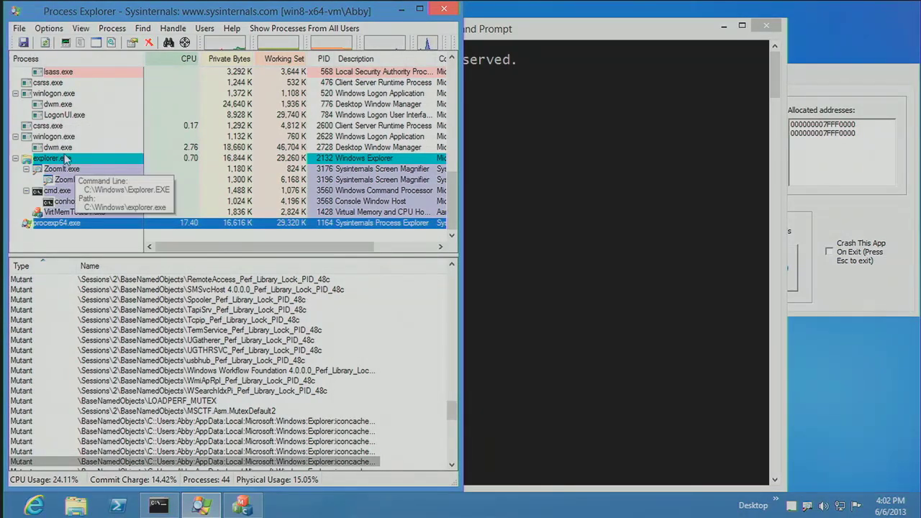
pyautogui.scroll(4, 72, 162)
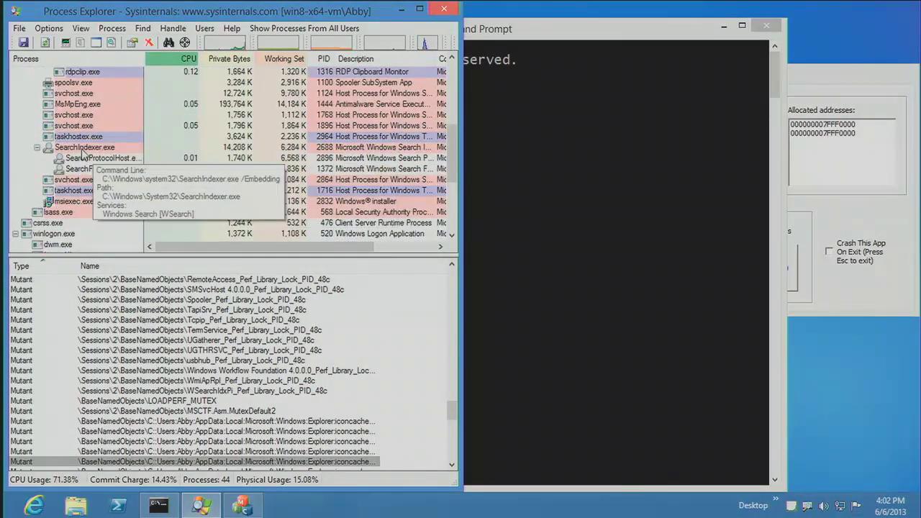
pyautogui.doubleClick(84, 147)
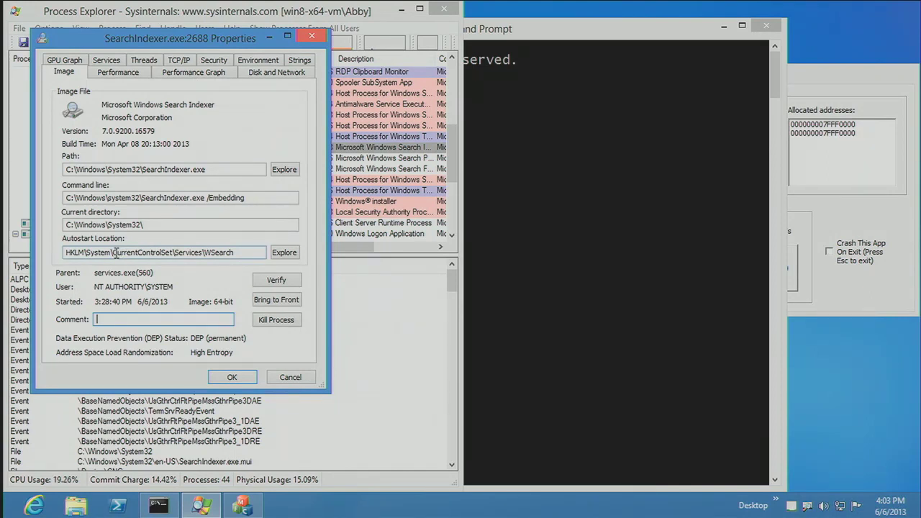
pyautogui.click(285, 253)
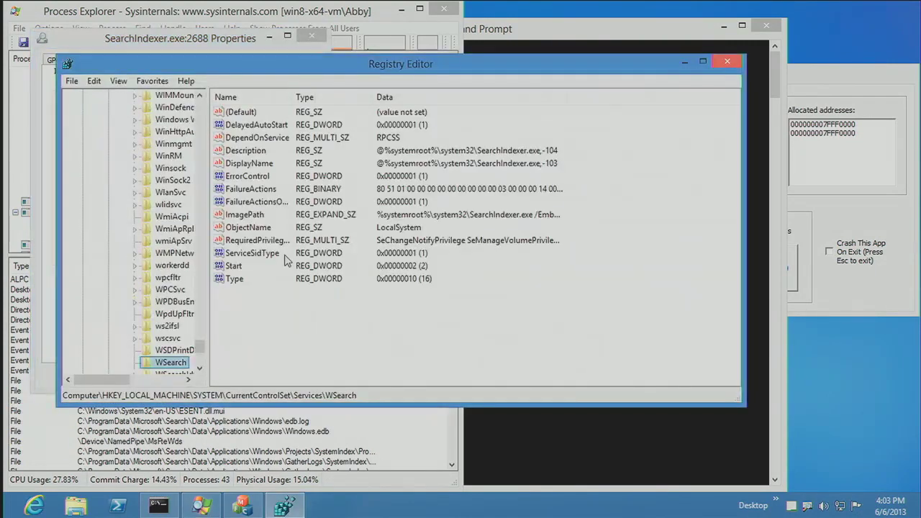
pyautogui.click(725, 64)
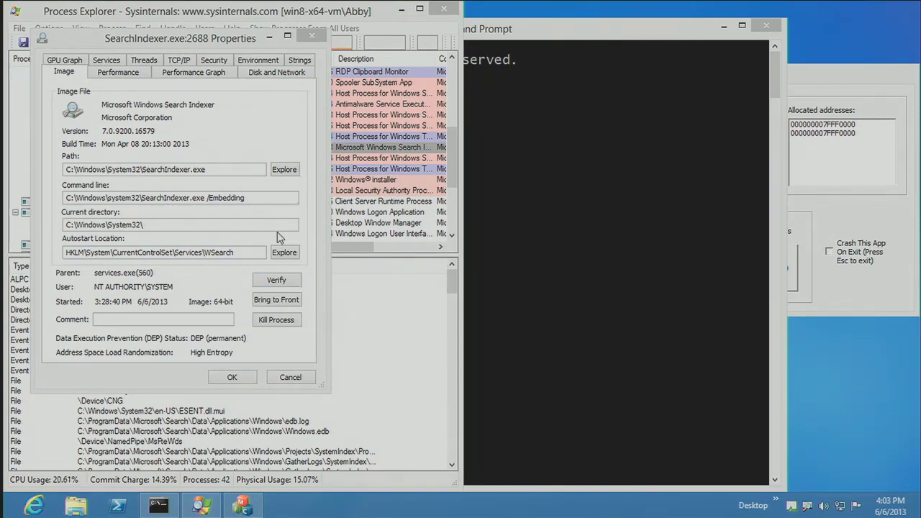
pyautogui.click(327, 178)
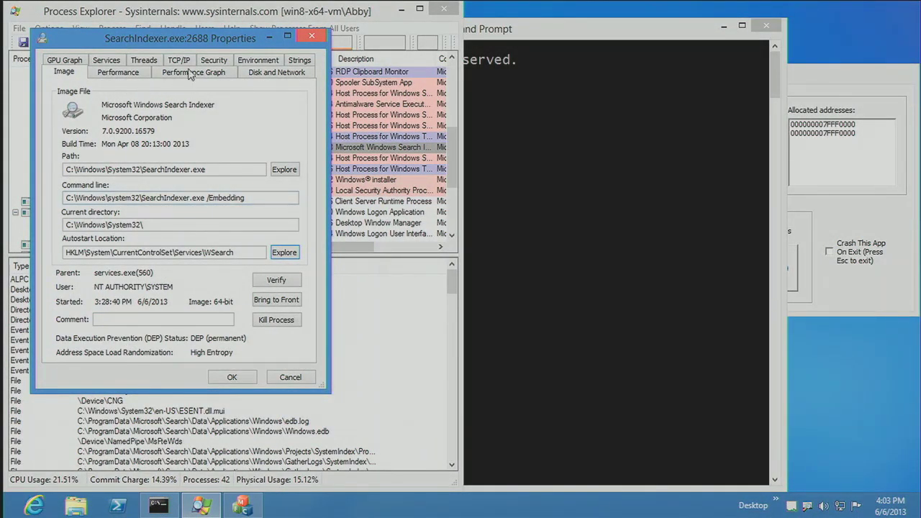
pyautogui.press('Escape')
# Step: Open the security properties of webcam.exe and enlarge the window to show its full list of groups and flags
pyautogui.scroll(5, 259, 176)
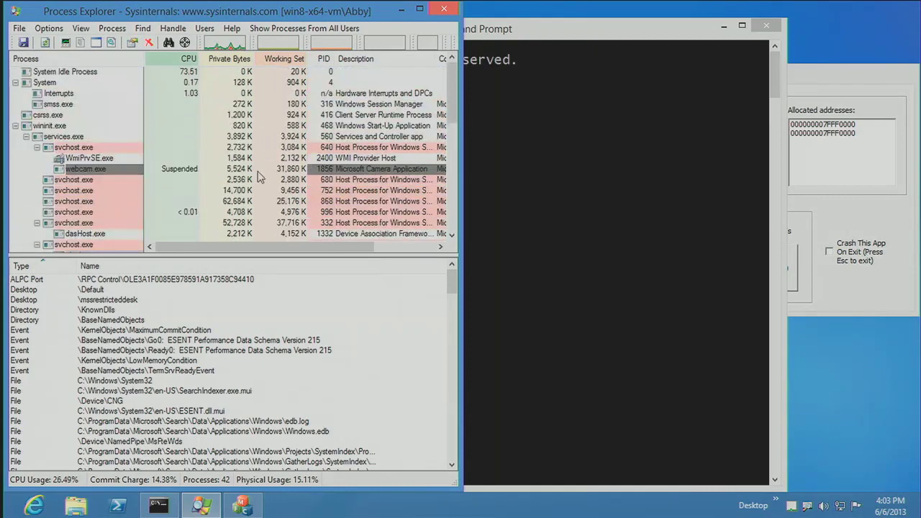
pyautogui.doubleClick(115, 171)
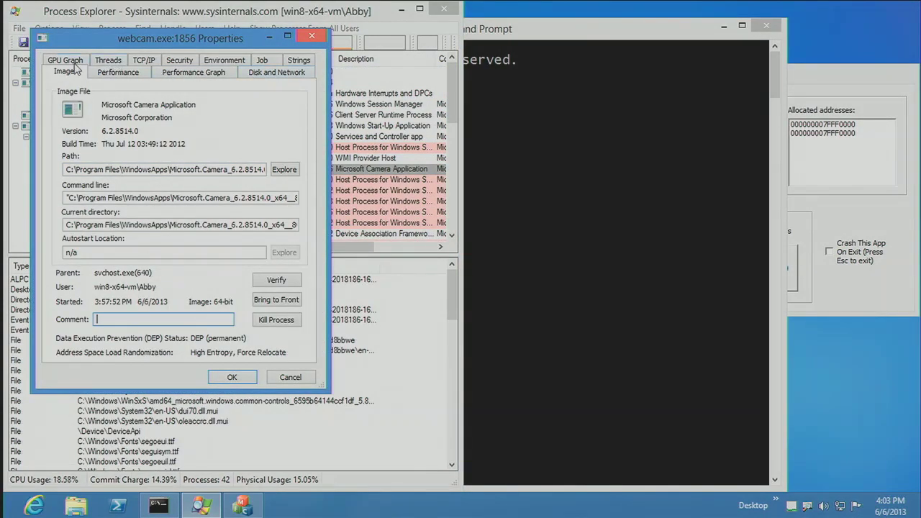
pyautogui.click(179, 62)
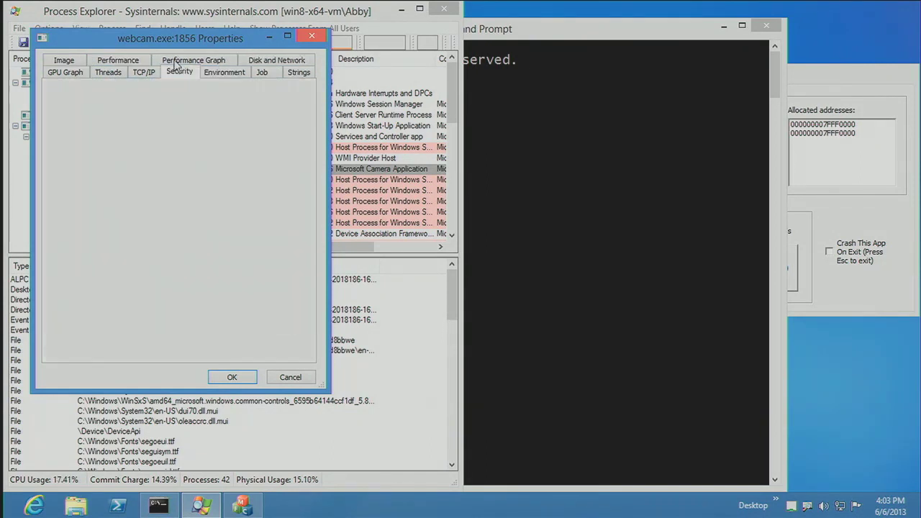
pyautogui.moveTo(325, 175); pyautogui.dragTo(616, 201)
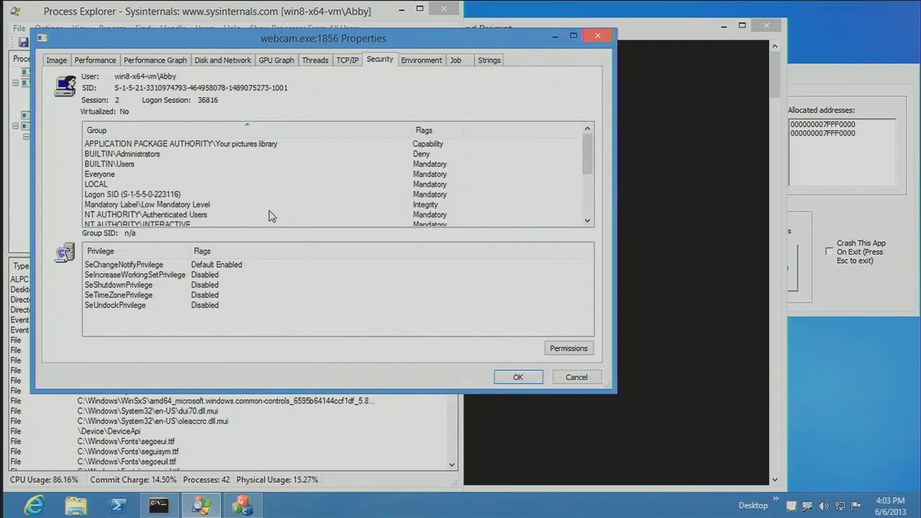
pyautogui.moveTo(278, 393); pyautogui.dragTo(279, 498)
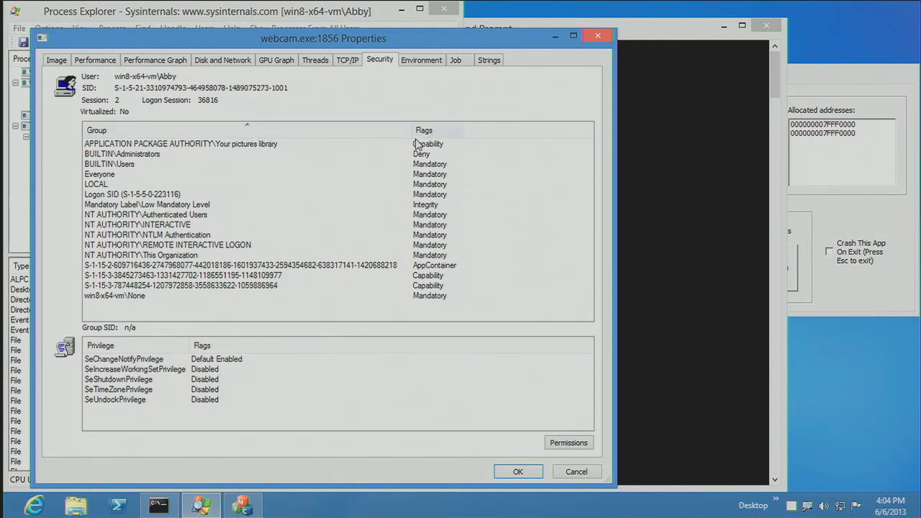
# Step: Sort the security entries of webcam.exe by flags, re-sort them by group and close the properties
pyautogui.click(443, 133)
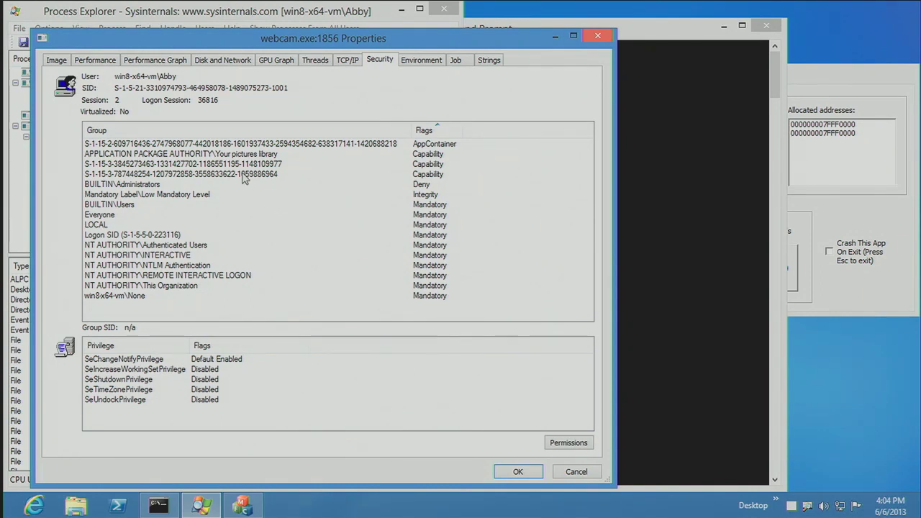
pyautogui.click(178, 132)
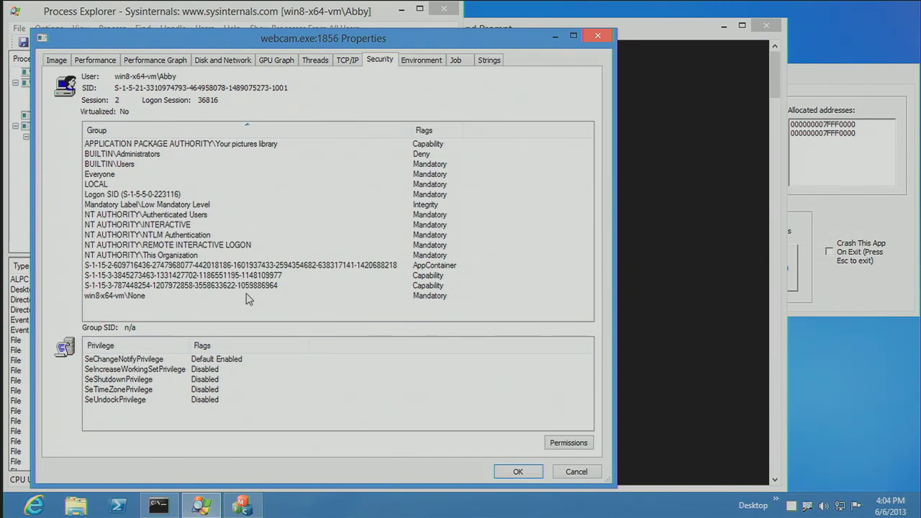
pyautogui.press('Escape')
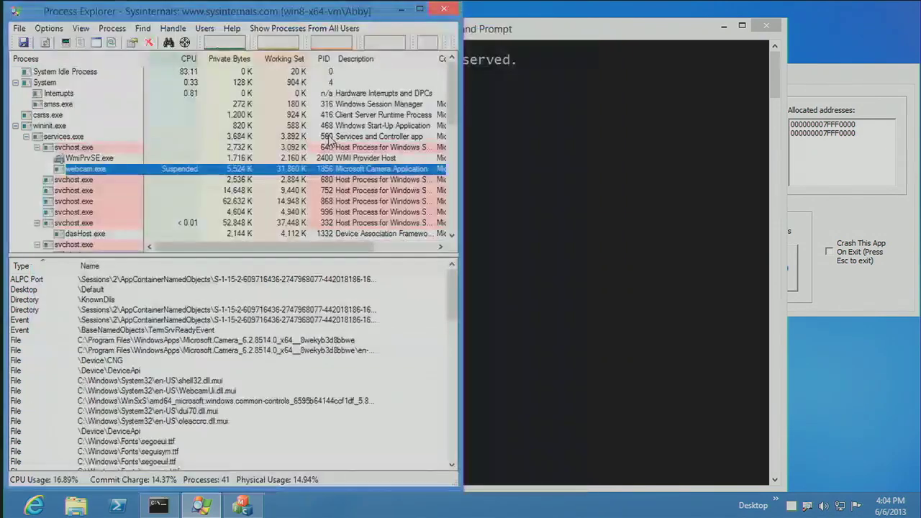
# Step: View the services registered in the RPCSS svchost.exe process
pyautogui.doubleClick(87, 181)
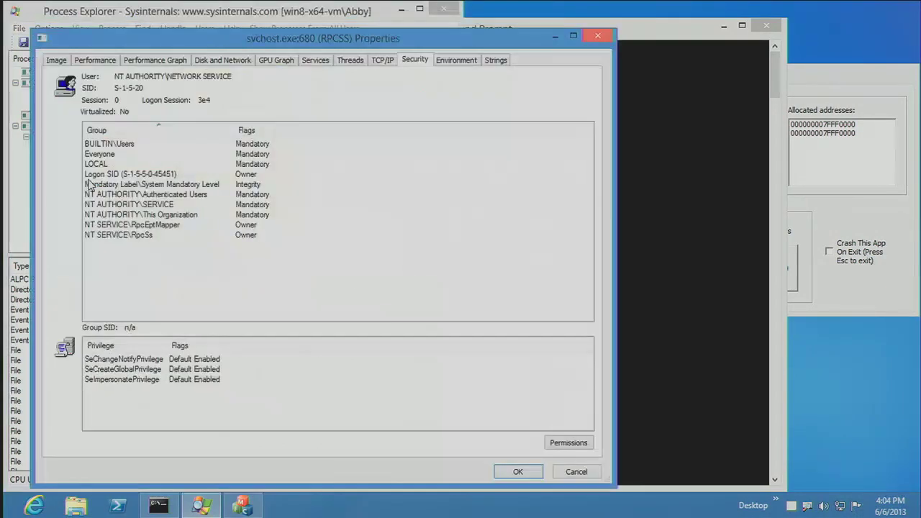
pyautogui.click(315, 62)
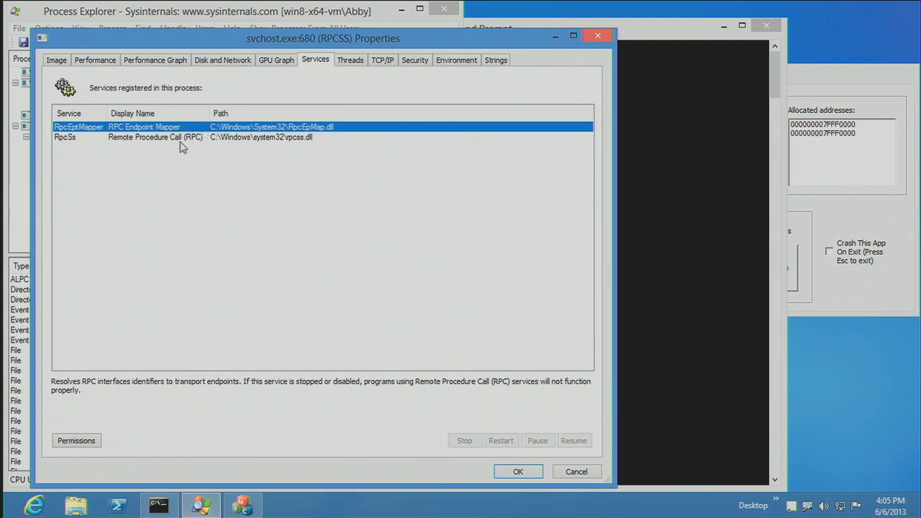
# Step: Select the Remote Procedure Call (RPC) service, close the svchost.exe properties and view the services of SearchIndexer.exe
pyautogui.click(180, 139)
pyautogui.press('Escape')
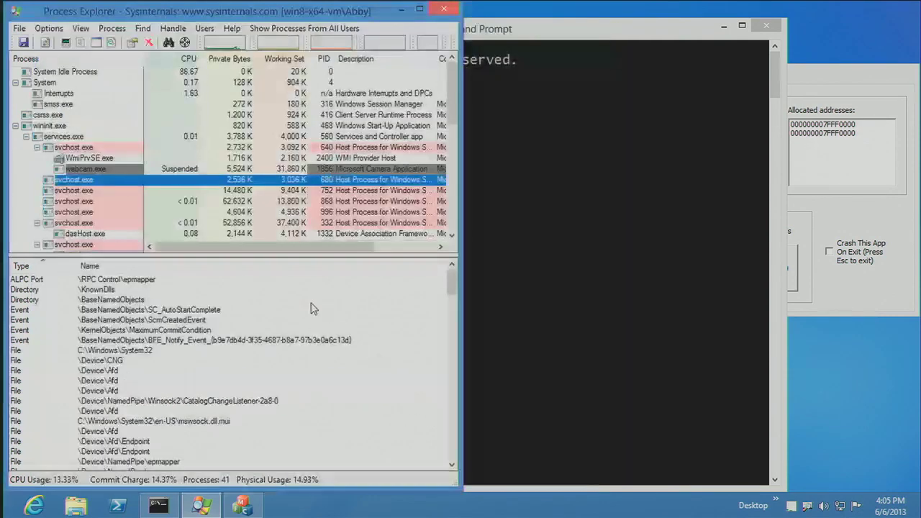
pyautogui.scroll(-5, 154, 205)
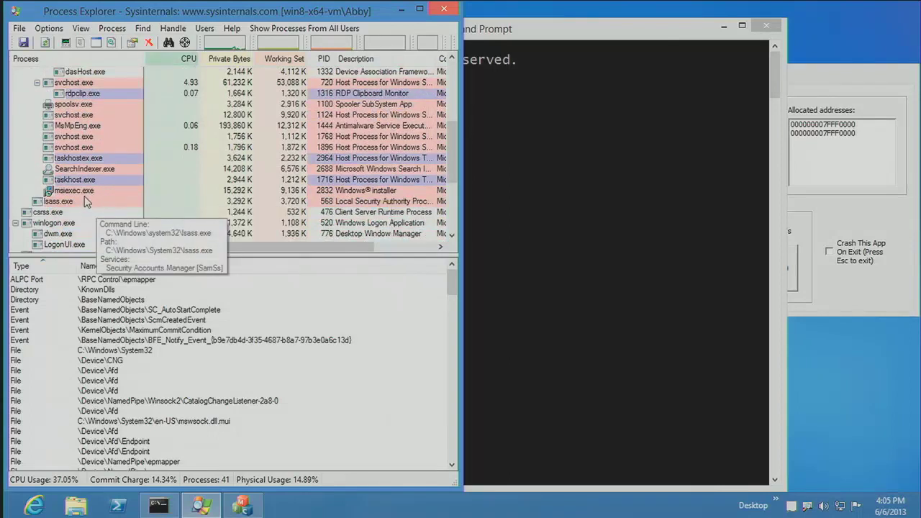
pyautogui.moveTo(96, 179)
pyautogui.doubleClick(100, 175)
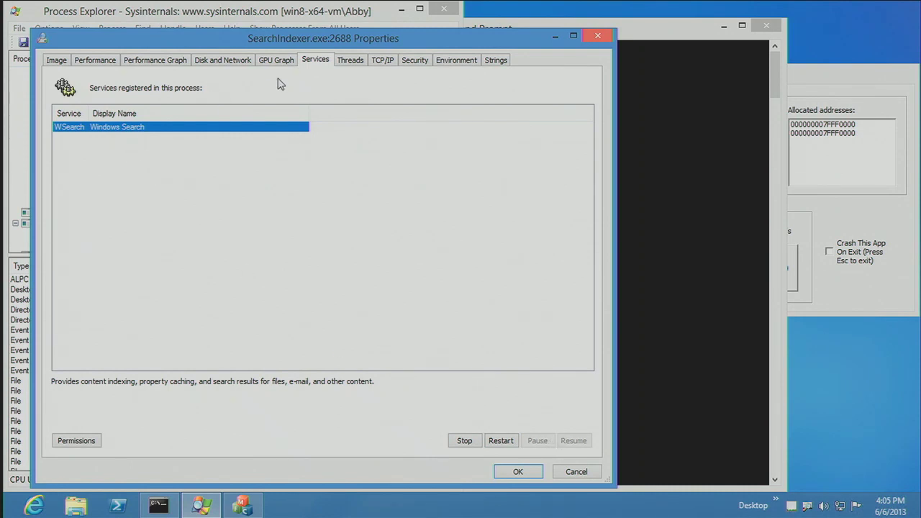
# Step: View the threads of SearchIndexer.exe, dismissing the symbol server warning, and close its properties
pyautogui.click(350, 61)
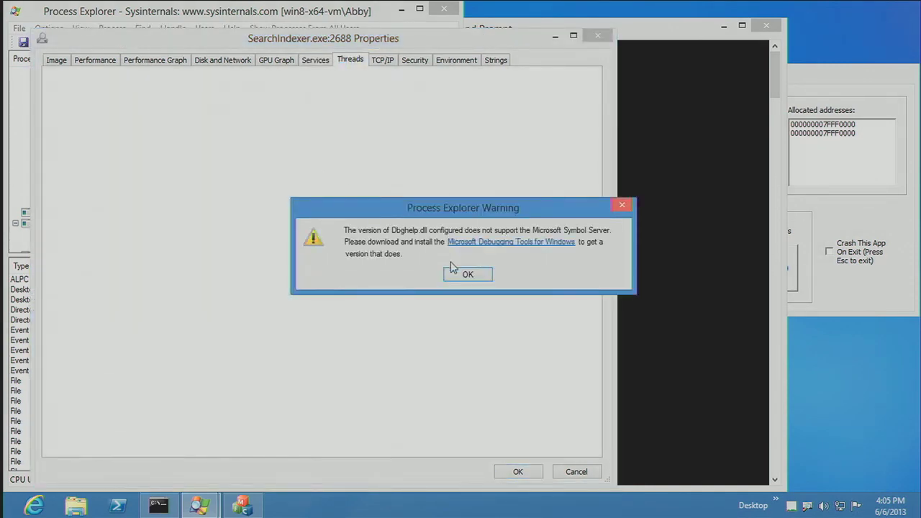
pyautogui.click(465, 275)
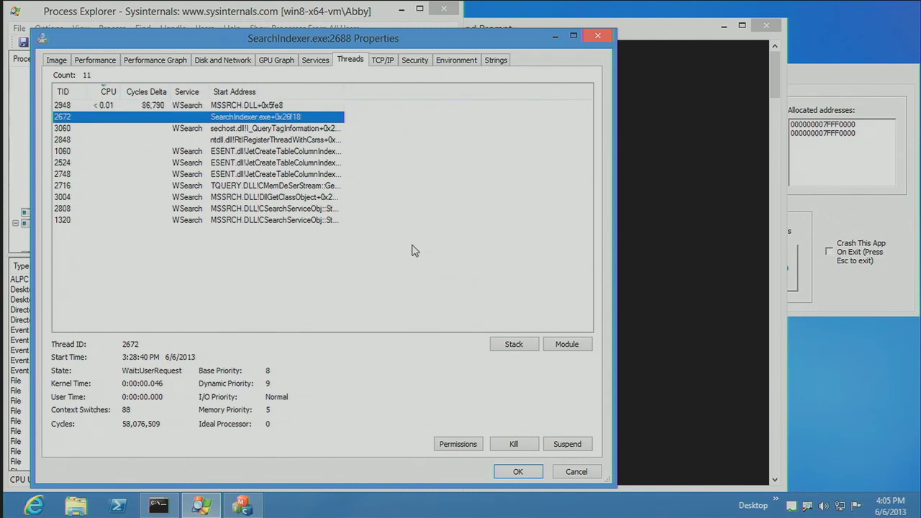
pyautogui.click(280, 62)
pyautogui.press('Escape')
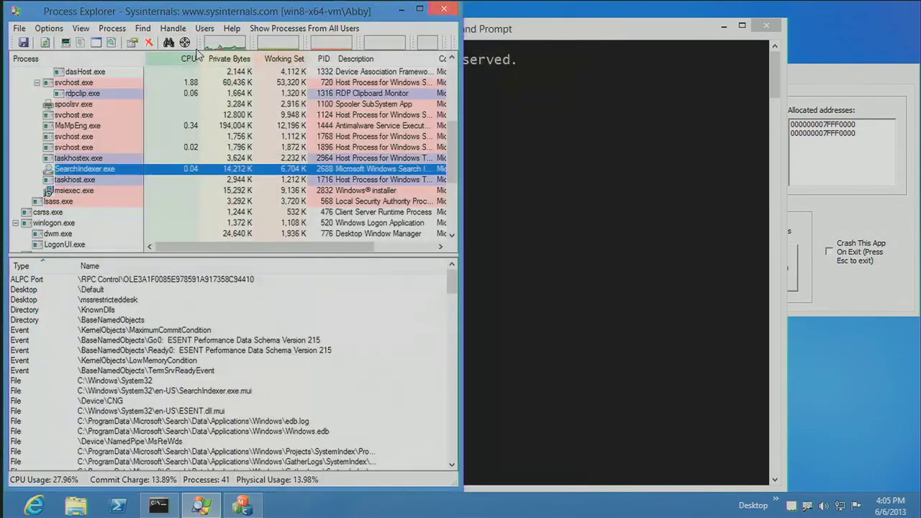
# Step: Examine the system-wide CPU history graph and switch to the GPU graphs in System Information
pyautogui.click(221, 43)
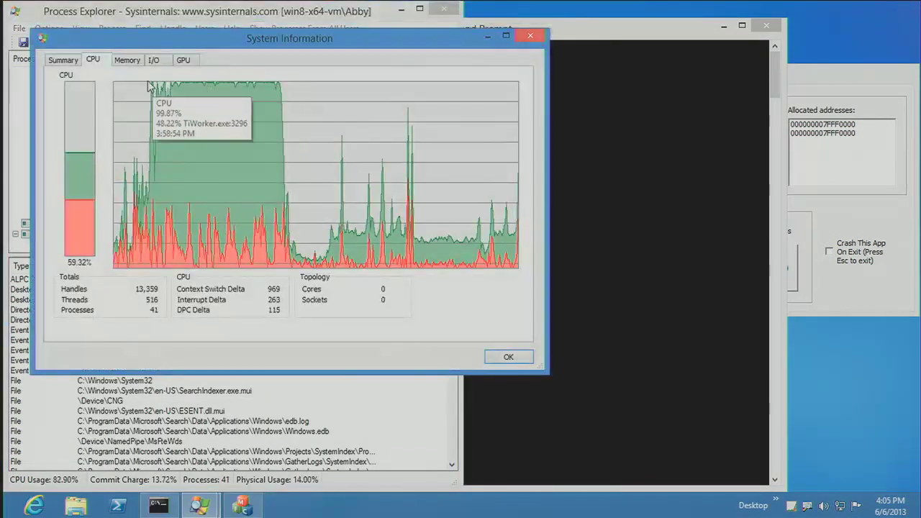
pyautogui.click(178, 64)
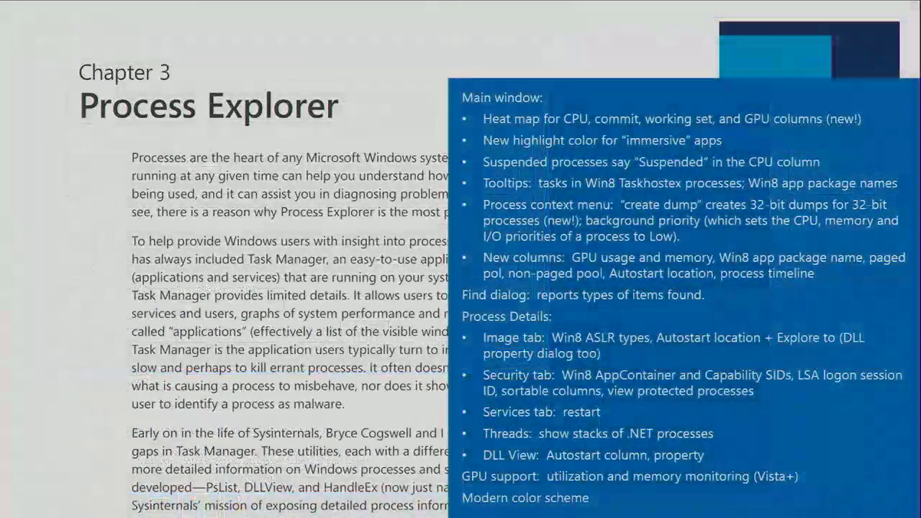
pyautogui.press('Right')
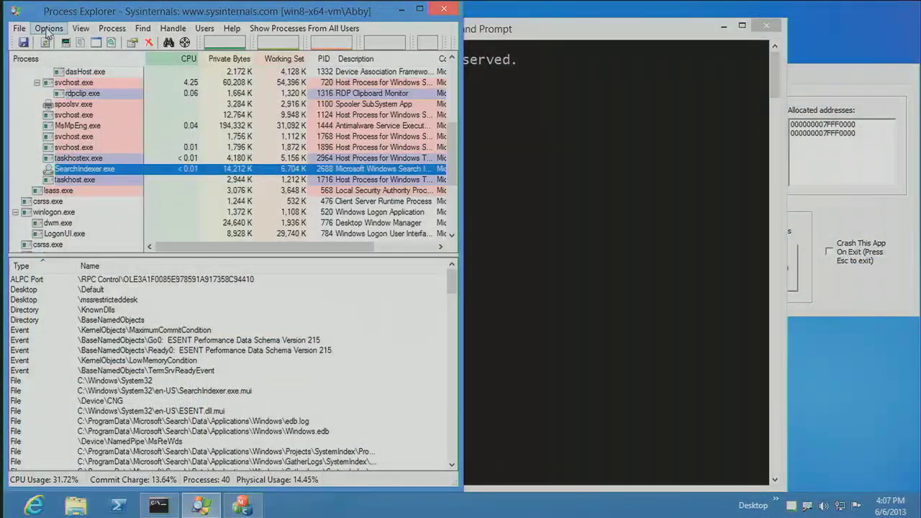
# Step: Set the graph background color to black in the color configuration and apply it
pyautogui.click(48, 30)
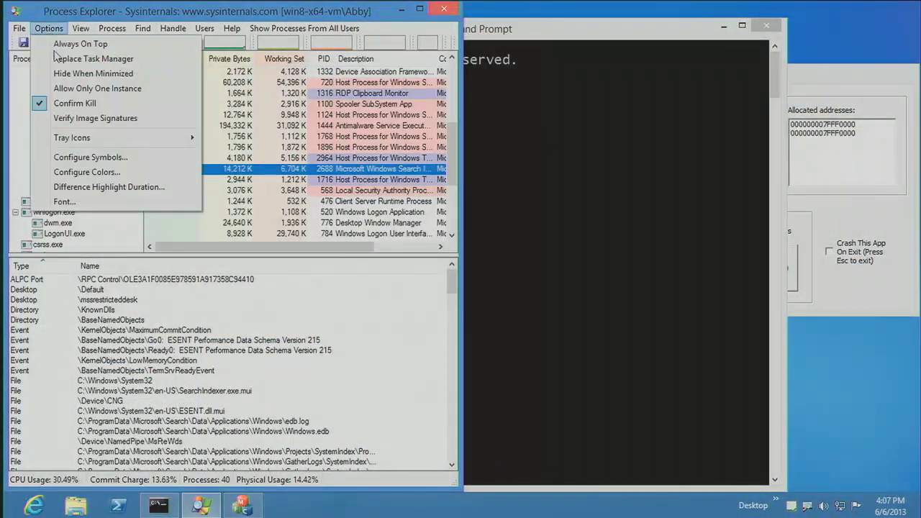
pyautogui.click(91, 174)
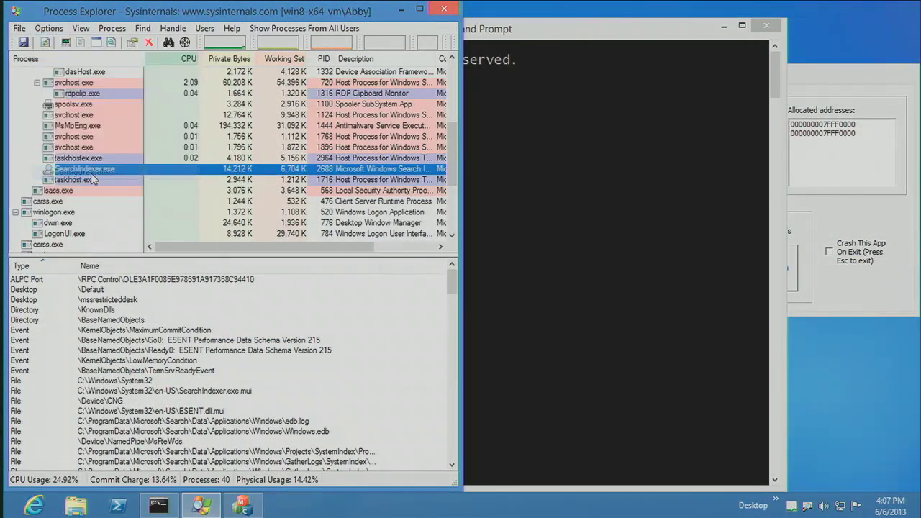
pyautogui.click(192, 307)
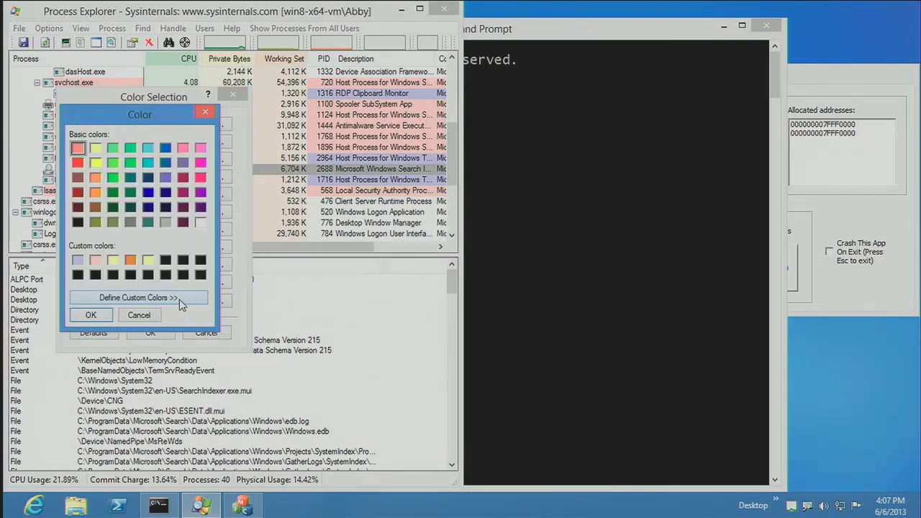
pyautogui.click(78, 274)
pyautogui.click(91, 315)
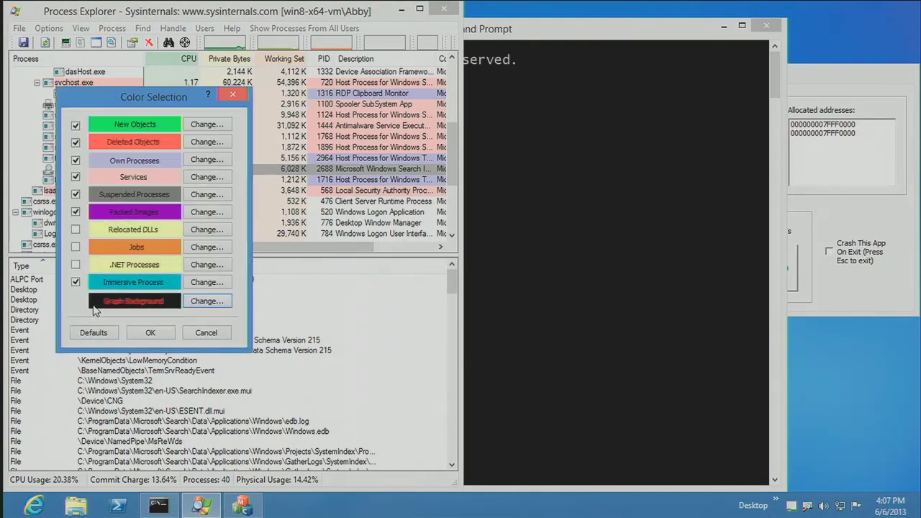
pyautogui.click(149, 332)
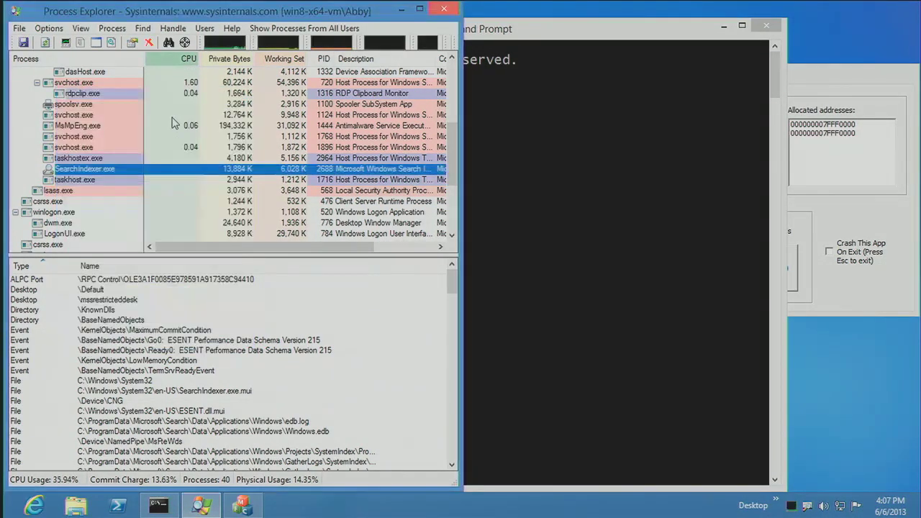
# Step: Examine the CPU history graph with its black background in System Information and close the window
pyautogui.click(225, 44)
pyautogui.moveTo(303, 177)
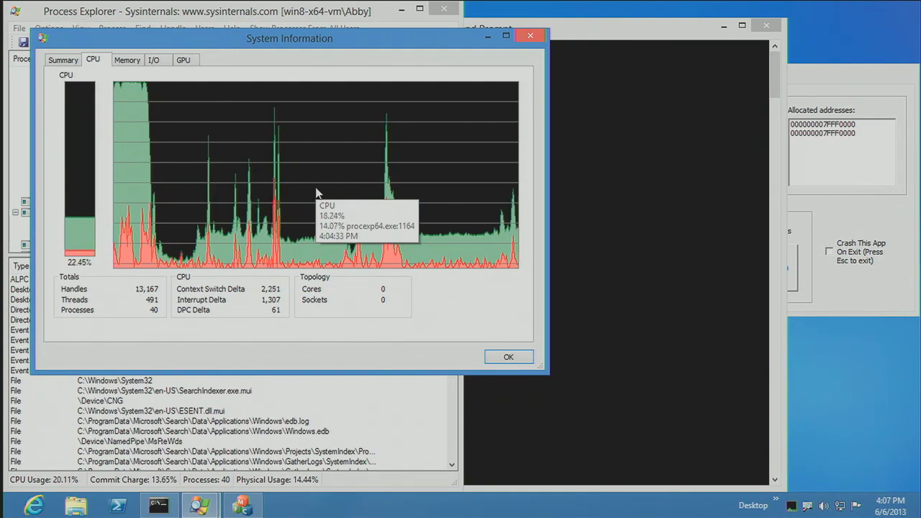
pyautogui.click(525, 36)
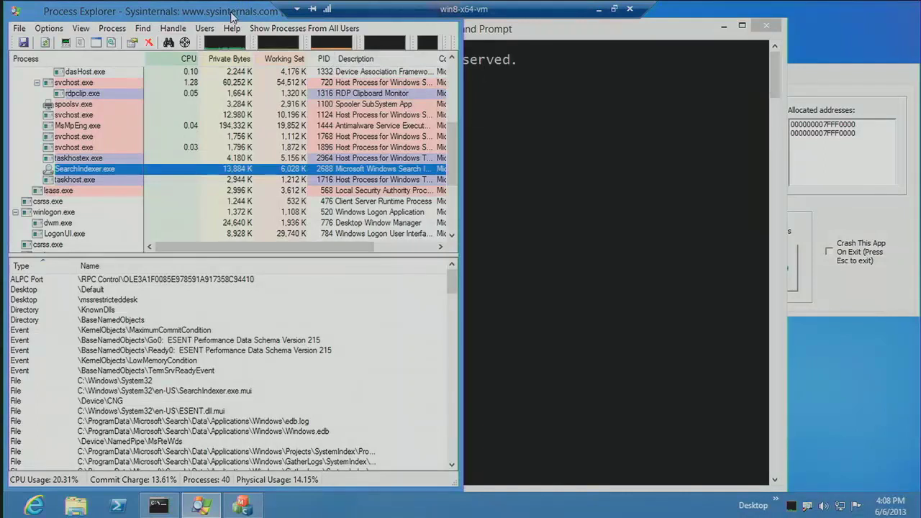
# Step: Close Process Explorer and change Command Prompt's current directory to the root of the C: drive
pyautogui.click(15, 12)
pyautogui.click(16, 12)
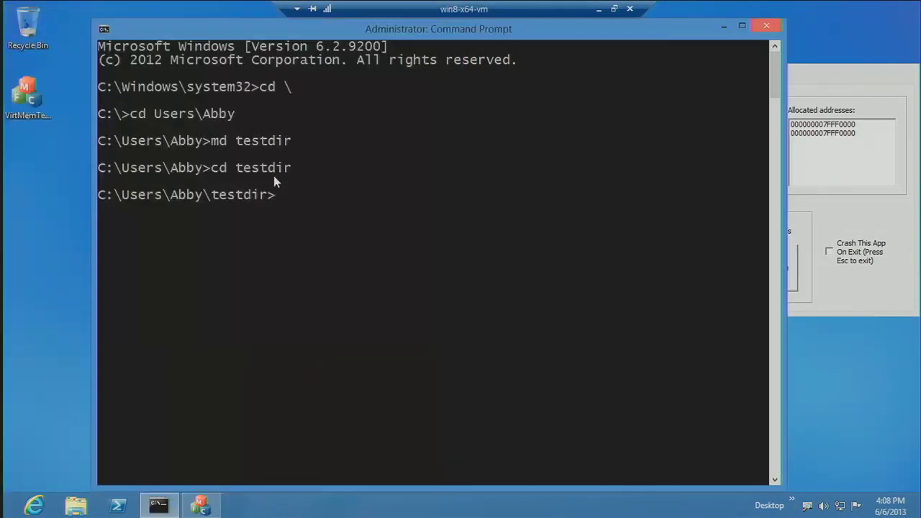
pyautogui.write('cd \\')
pyautogui.press('Return')
# Step: Launch Process Monitor from Command Prompt with procmon and maximize its window
pyautogui.write('procmon')
pyautogui.press('Return')
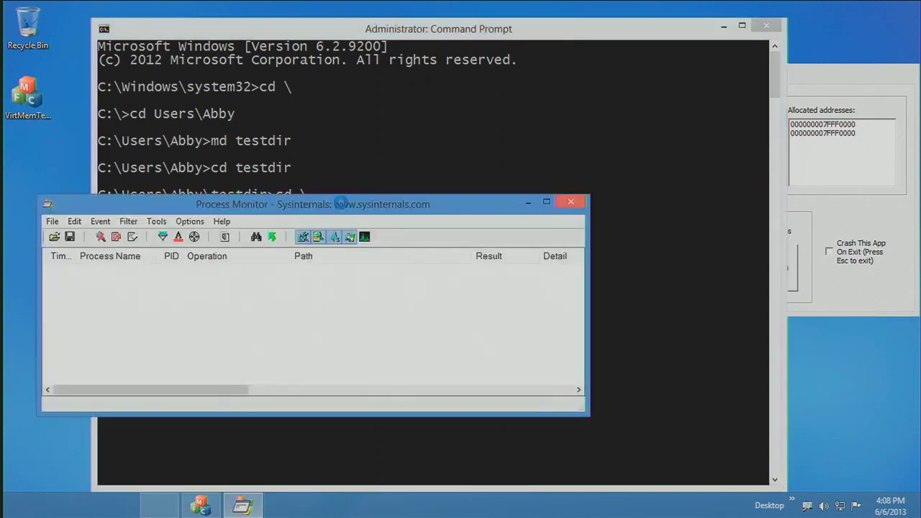
pyautogui.doubleClick(295, 204)
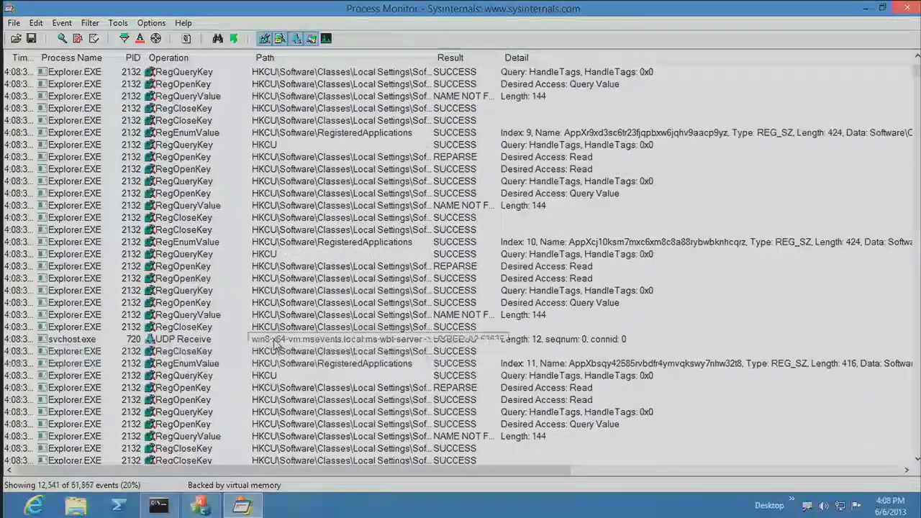
# Step: Bookmark the svchost.exe UDP Receive event and an Explorer.EXE RegCloseKey event under HKLM\SOFTWARE\Microsoft further down the trace
pyautogui.click(253, 339)
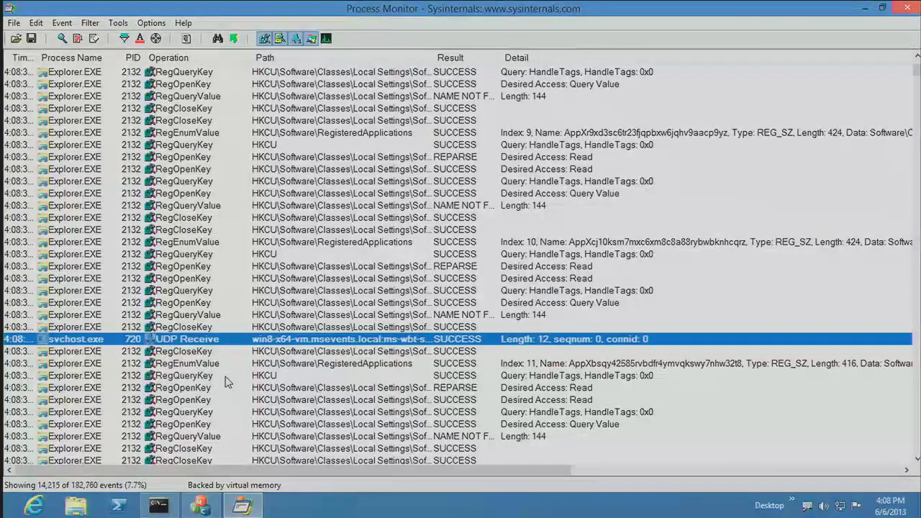
pyautogui.scroll(-4, 331, 370)
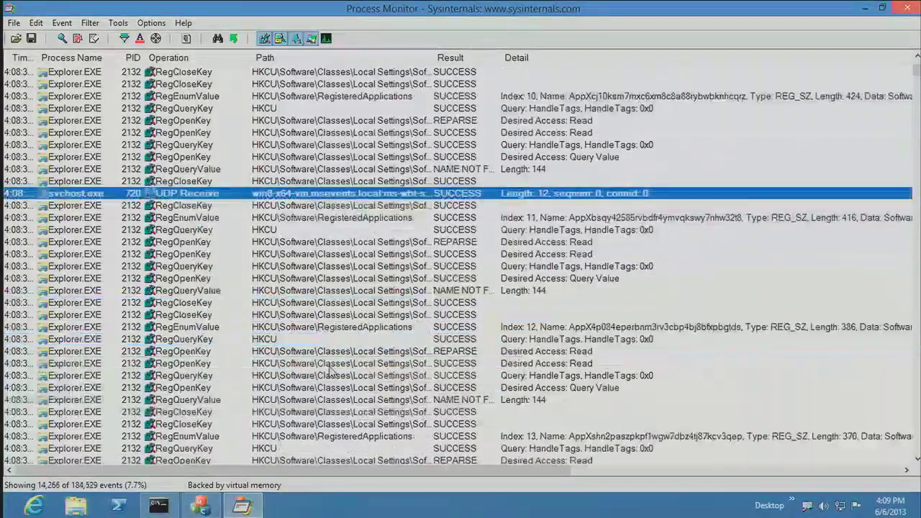
pyautogui.scroll(-11, 331, 371)
pyautogui.click(353, 365)
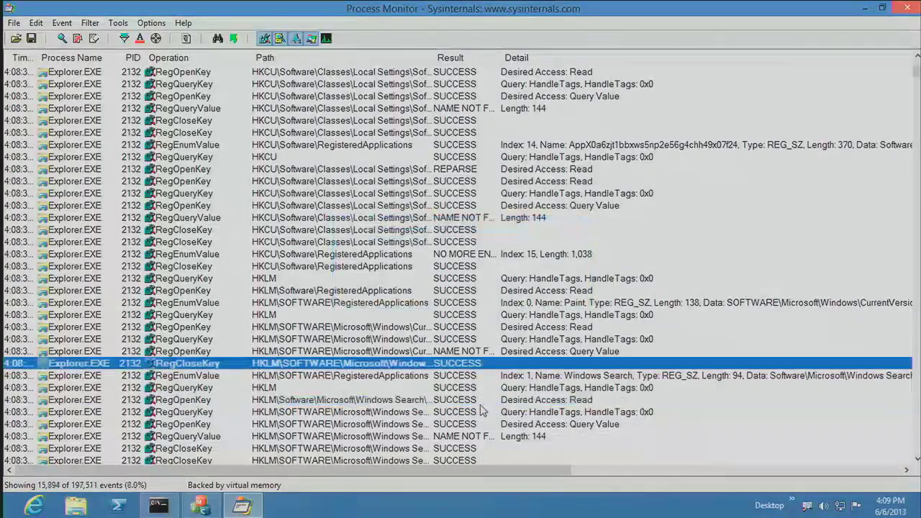
# Step: Jump back and forth between the two bookmarked events in the trace
pyautogui.press('pageup')
pyautogui.press('pageup')
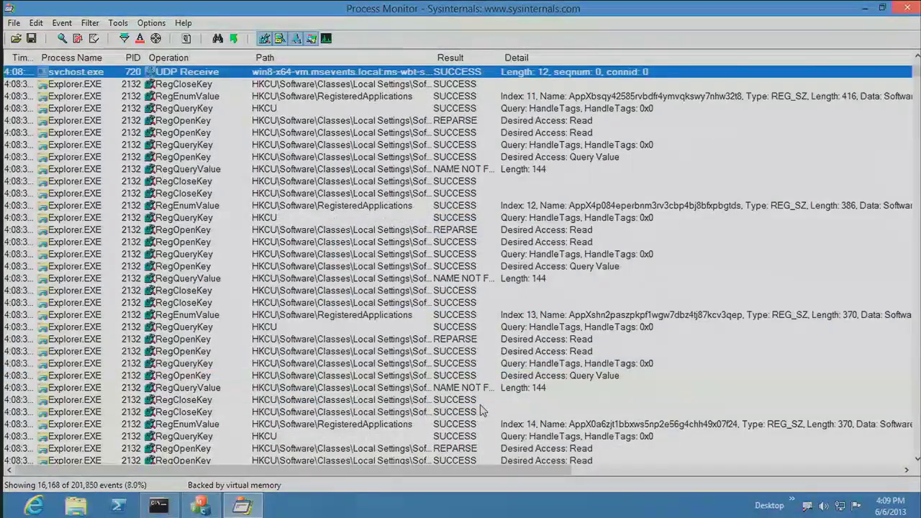
pyautogui.press('pagedown')
pyautogui.press('pagedown')
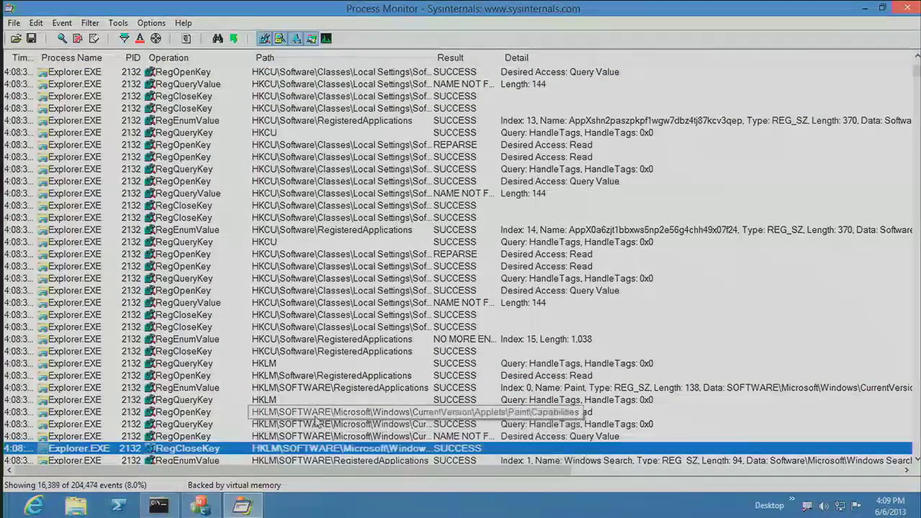
# Step: Highlight all events whose path is HKCU
pyautogui.rightClick(286, 244)
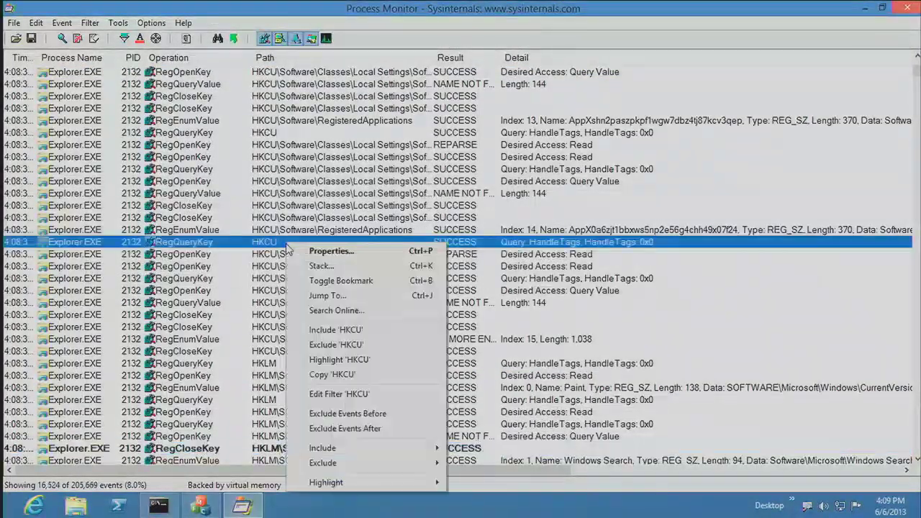
pyautogui.click(333, 360)
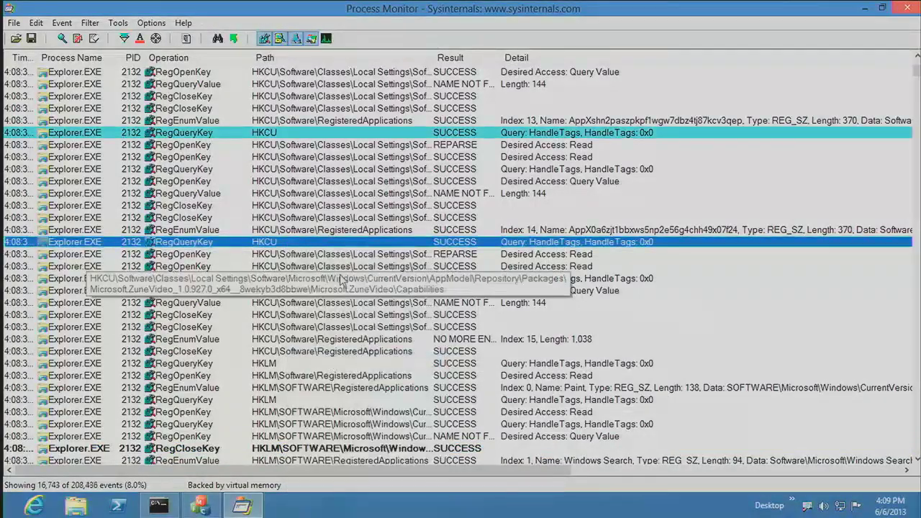
pyautogui.scroll(3, 344, 282)
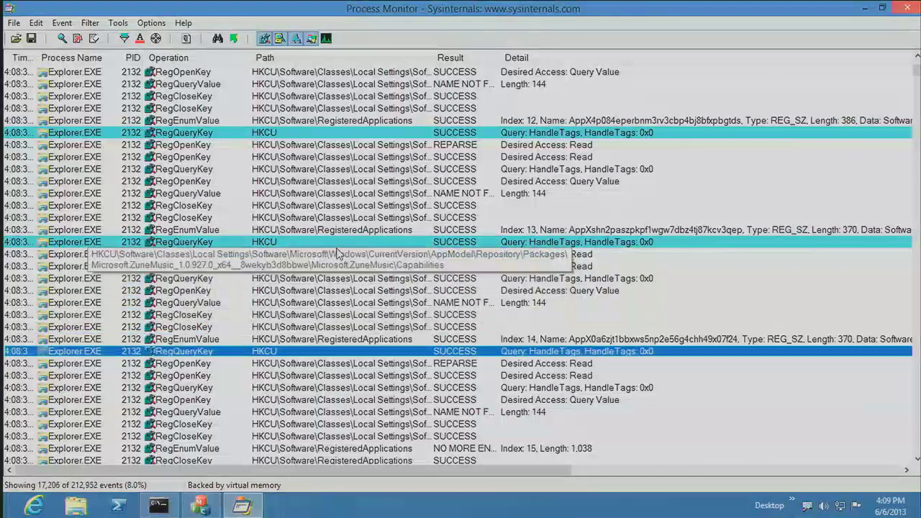
# Step: Open the properties of a highlighted HKCU event, step through the next highlighted events only, and close the properties
pyautogui.doubleClick(279, 136)
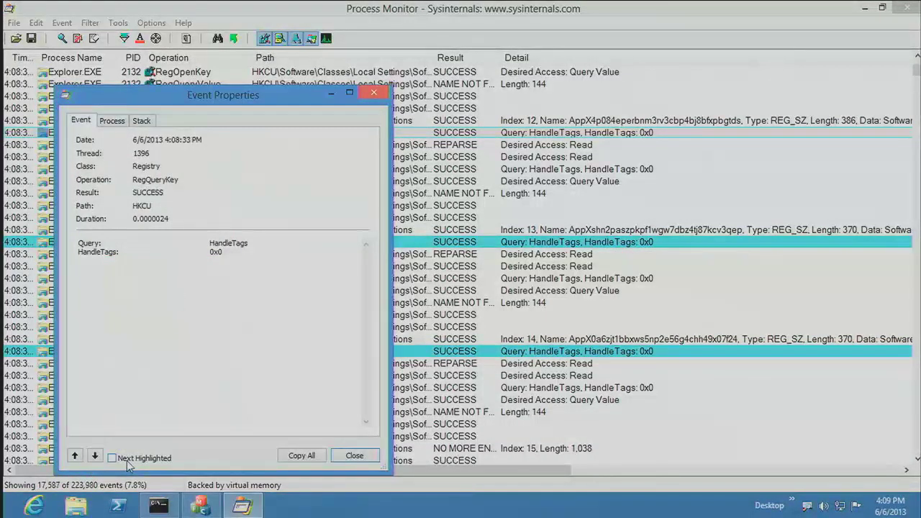
pyautogui.click(94, 456)
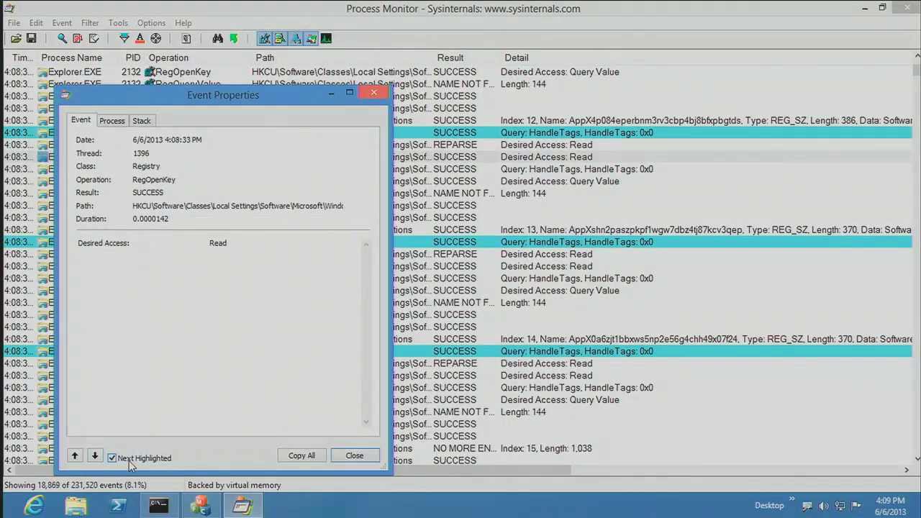
pyautogui.click(94, 457)
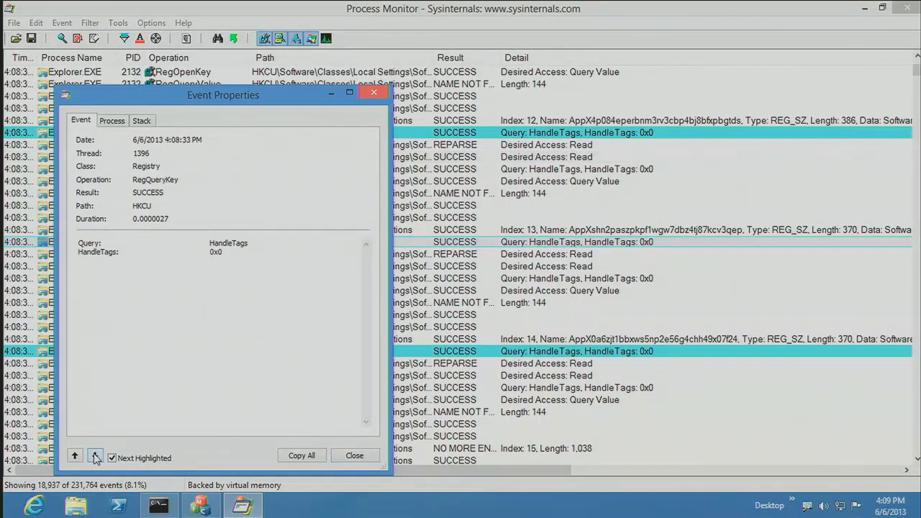
pyautogui.click(94, 457)
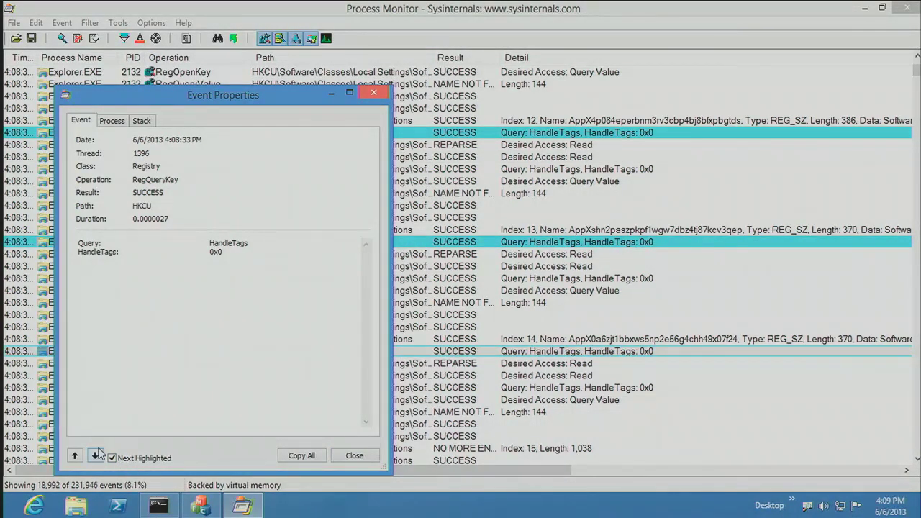
pyautogui.press('Escape')
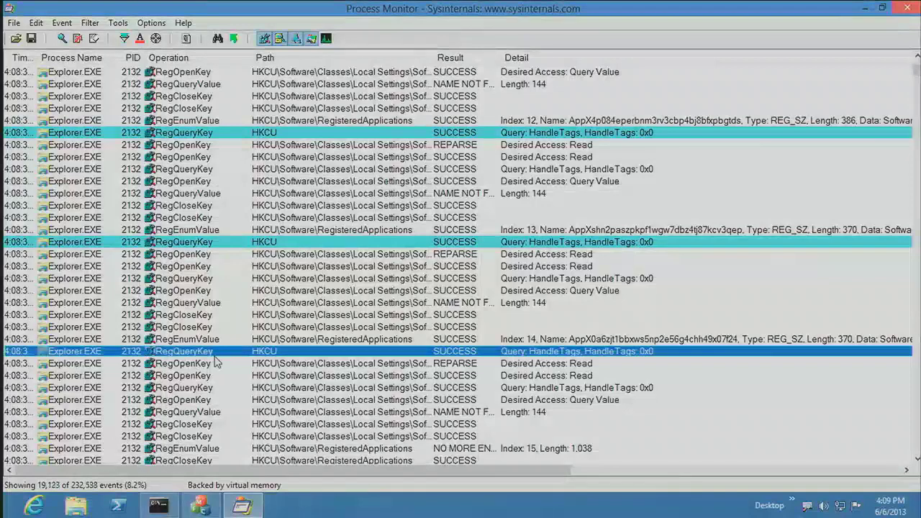
# Step: Move up and down between the highlighted HKCU events directly in the event list
pyautogui.hotkey('ctrl', 'Up')
pyautogui.hotkey('ctrl', 'Up')
pyautogui.hotkey('ctrl', 'Down')
pyautogui.hotkey('ctrl', 'Down')
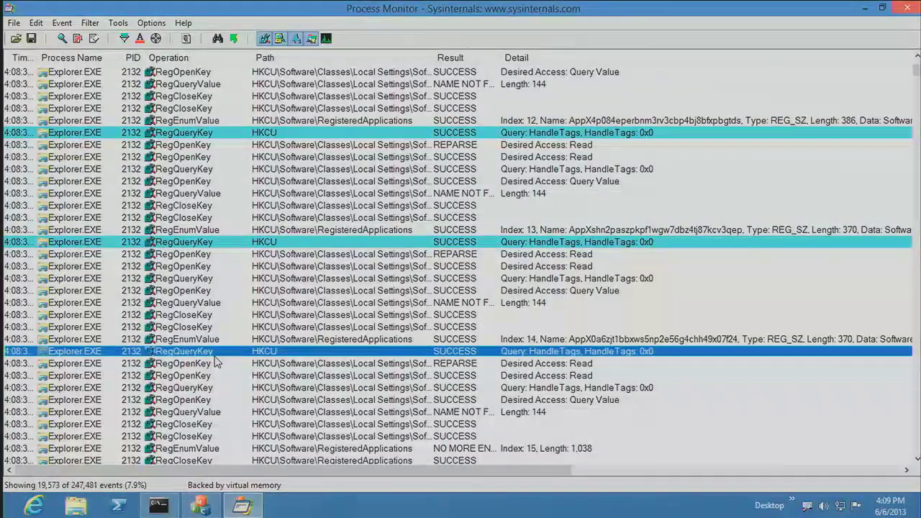
# Step: Include only events with the path HKCU\Software\RegisteredApplications and check the resulting rule in the filter settings
pyautogui.click(385, 230)
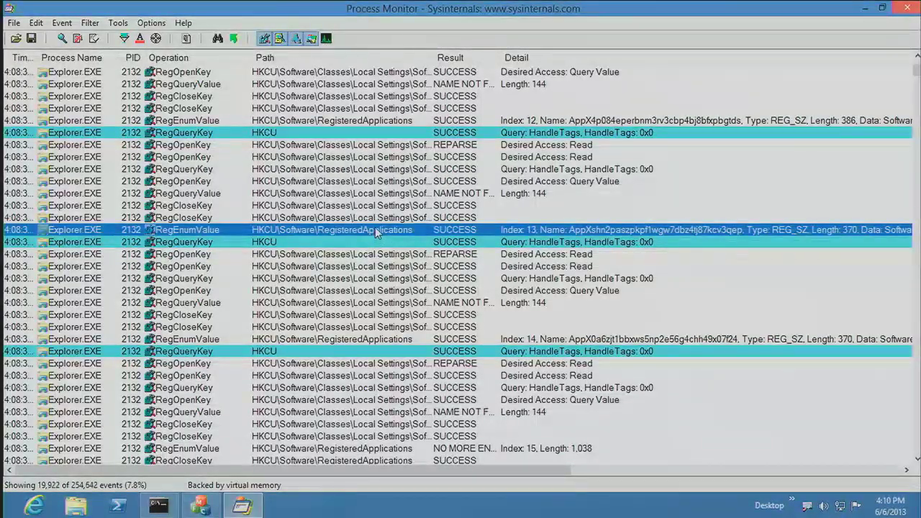
pyautogui.rightClick(327, 231)
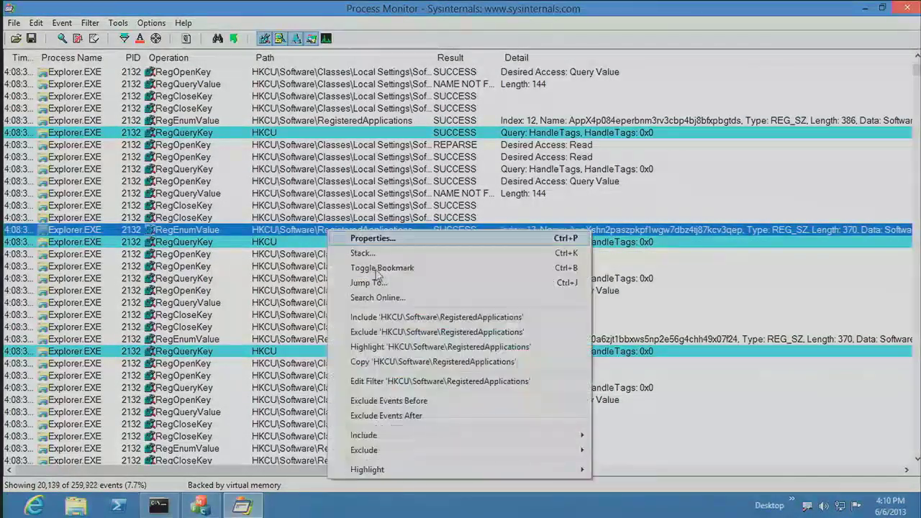
pyautogui.click(384, 317)
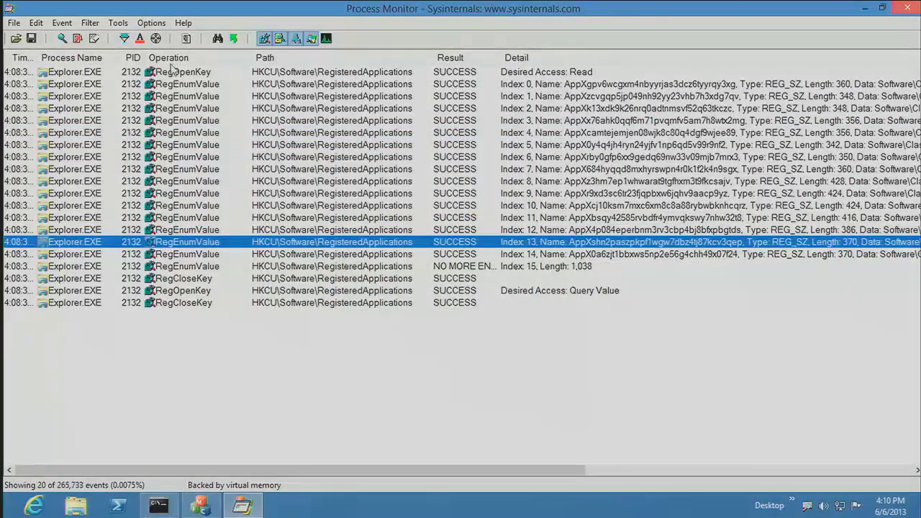
pyautogui.click(124, 38)
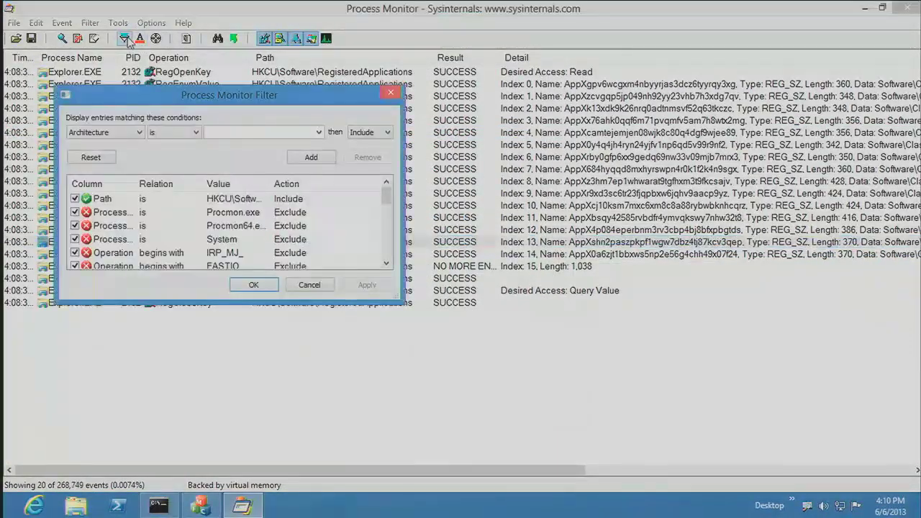
pyautogui.press('Escape')
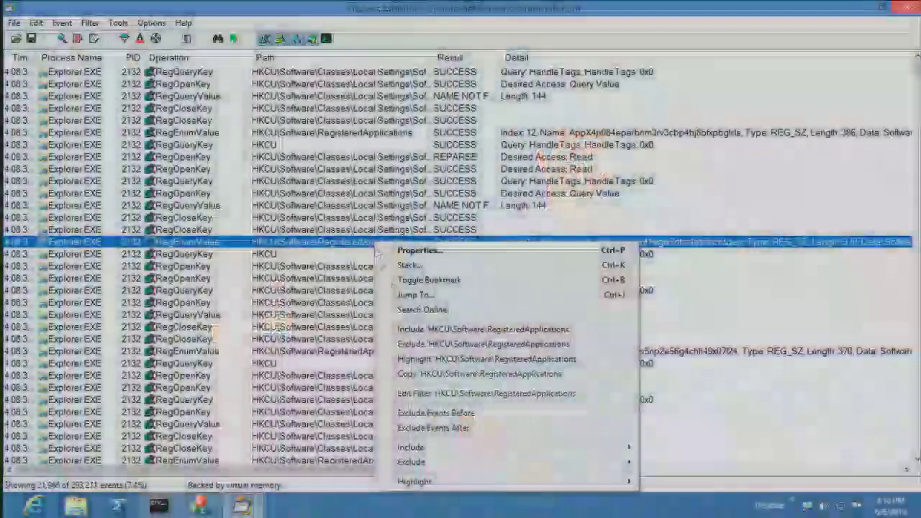
# Step: Edit the filter from the RegisteredApplications event to include paths beginning with HKCU\Software\RegisteredApplications, and widen the Path column
pyautogui.click(415, 394)
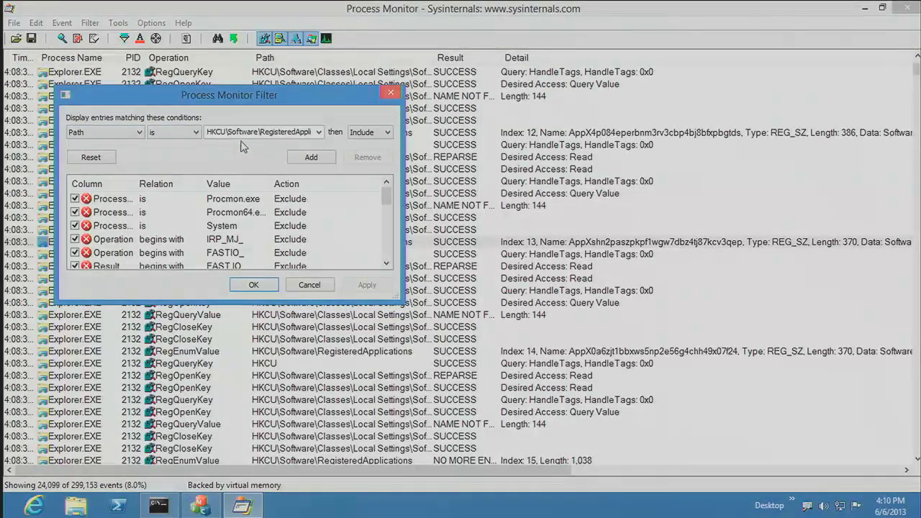
pyautogui.click(178, 132)
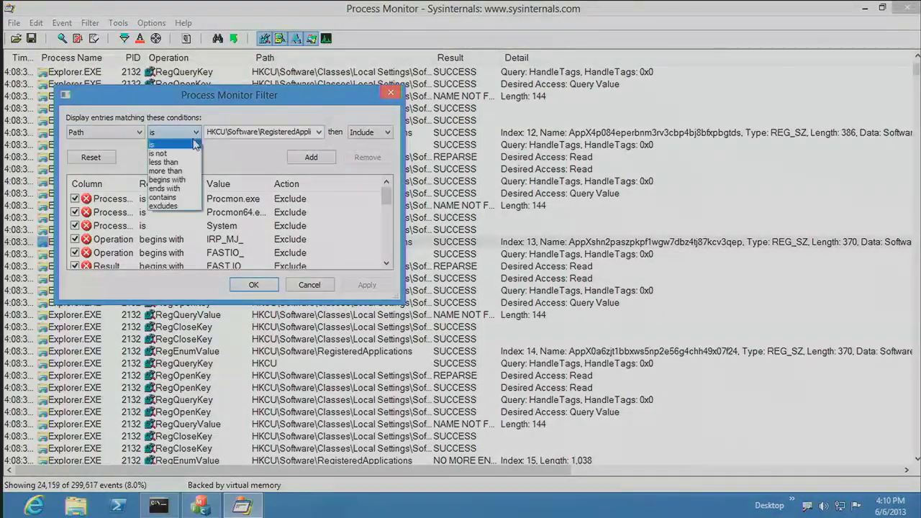
pyautogui.click(184, 197)
pyautogui.click(195, 133)
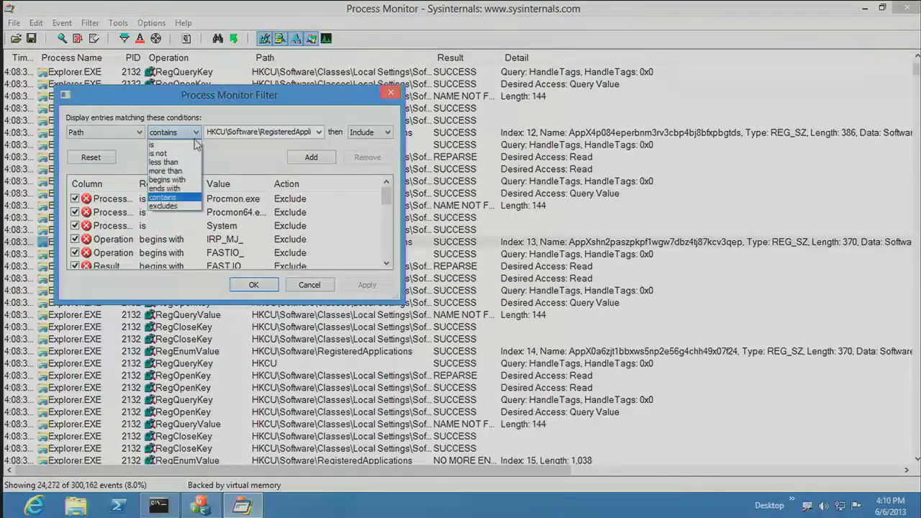
pyautogui.click(167, 179)
pyautogui.click(310, 160)
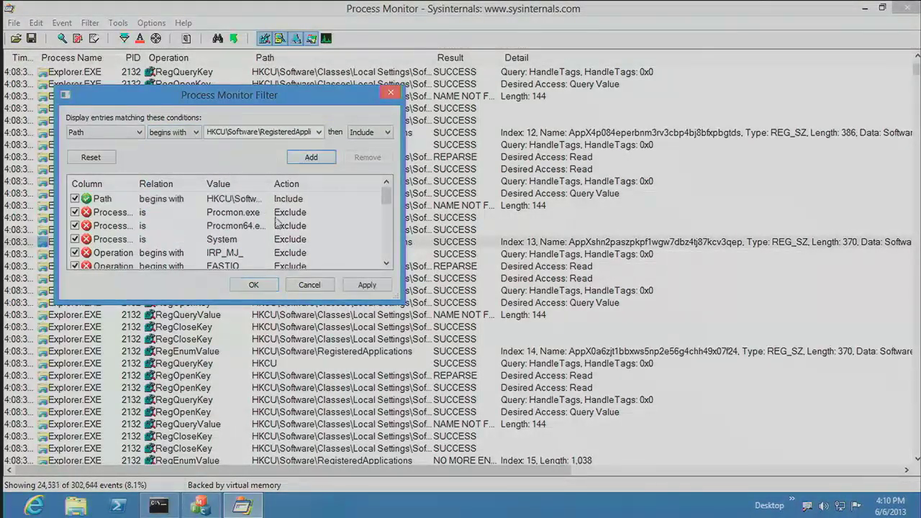
pyautogui.click(253, 285)
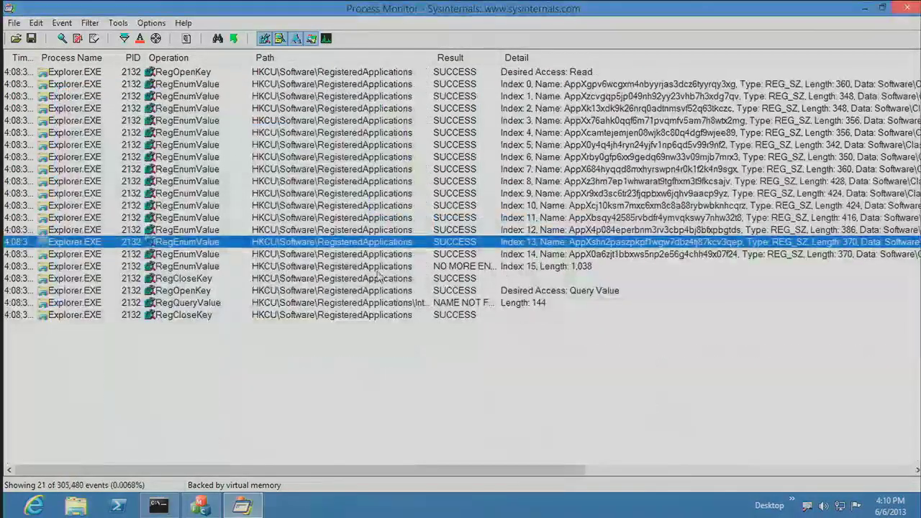
pyautogui.moveTo(430, 57); pyautogui.dragTo(479, 58)
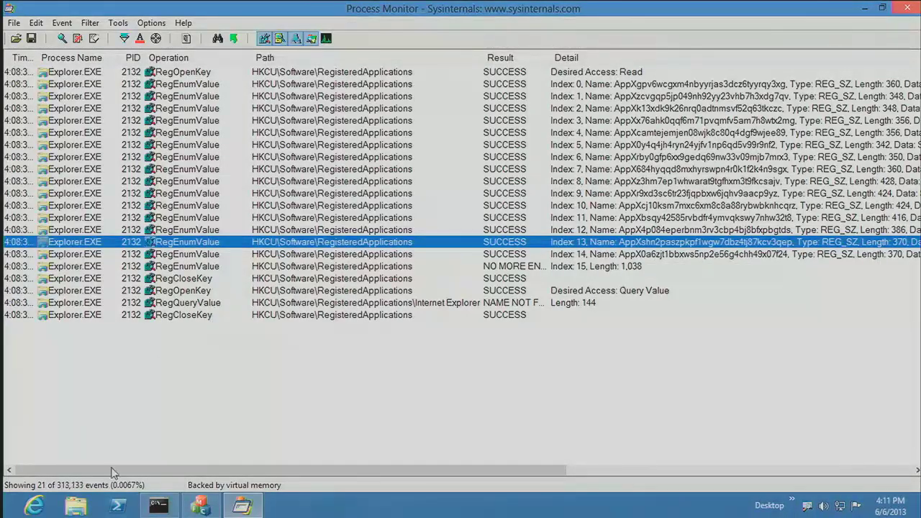
# Step: Switch to the administrator Command Prompt and launch calc
pyautogui.click(160, 506)
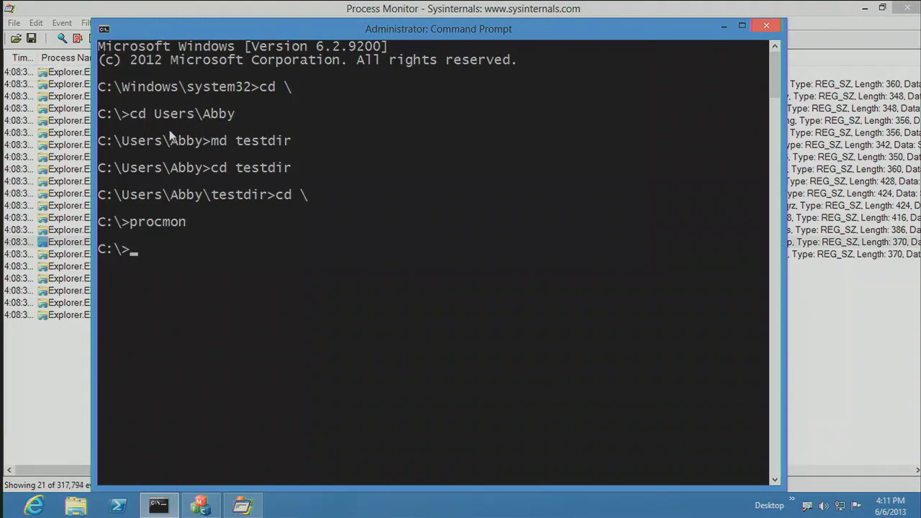
pyautogui.write('calc')
pyautogui.press('Return')
# Step: Stop the capture in Process Monitor and limit the trace to the Calculator window's process
pyautogui.click(64, 29)
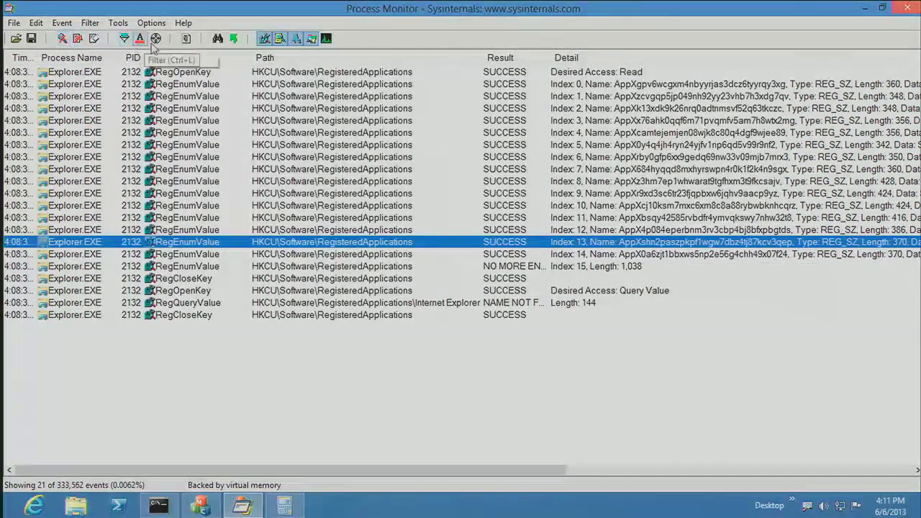
pyautogui.moveTo(157, 40); pyautogui.dragTo(186, 160)
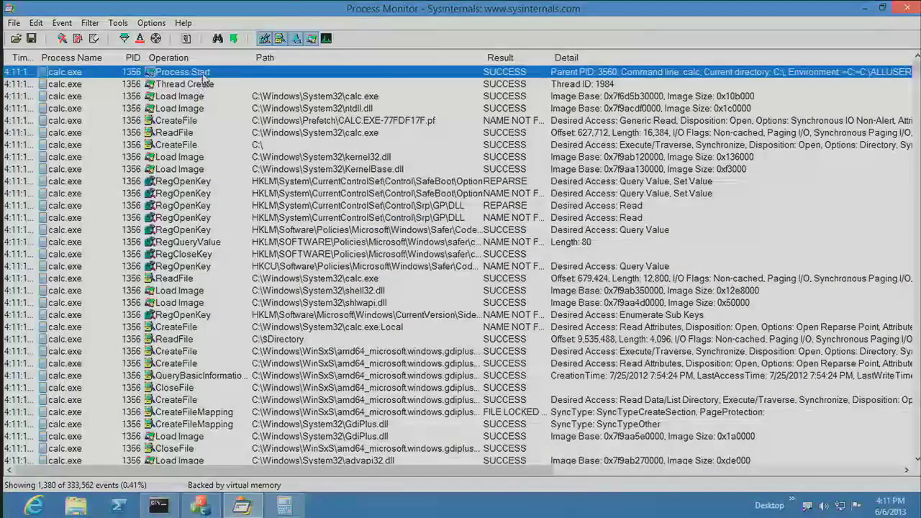
# Step: Open the calc.exe Process Start event's properties, widen the window to read the environment variables through to the end, and close it
pyautogui.doubleClick(203, 75)
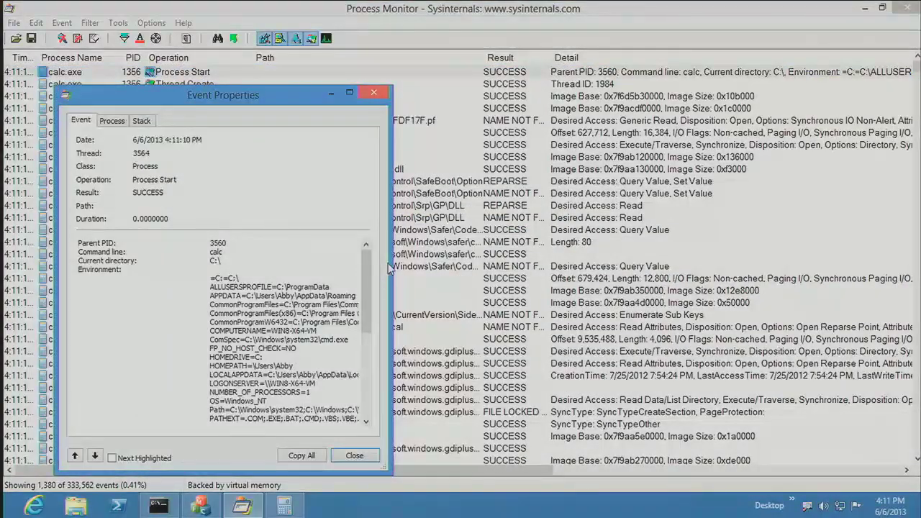
pyautogui.moveTo(392, 262); pyautogui.dragTo(591, 292)
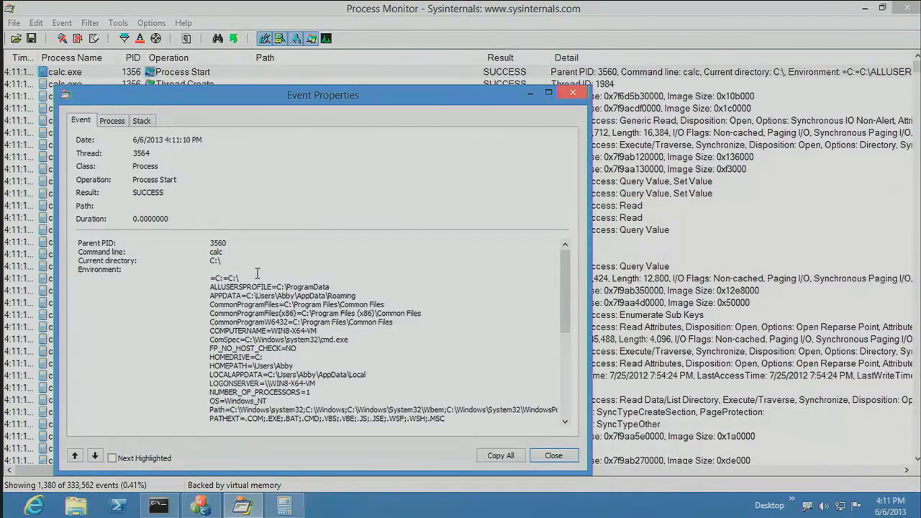
pyautogui.moveTo(563, 301); pyautogui.dragTo(565, 393)
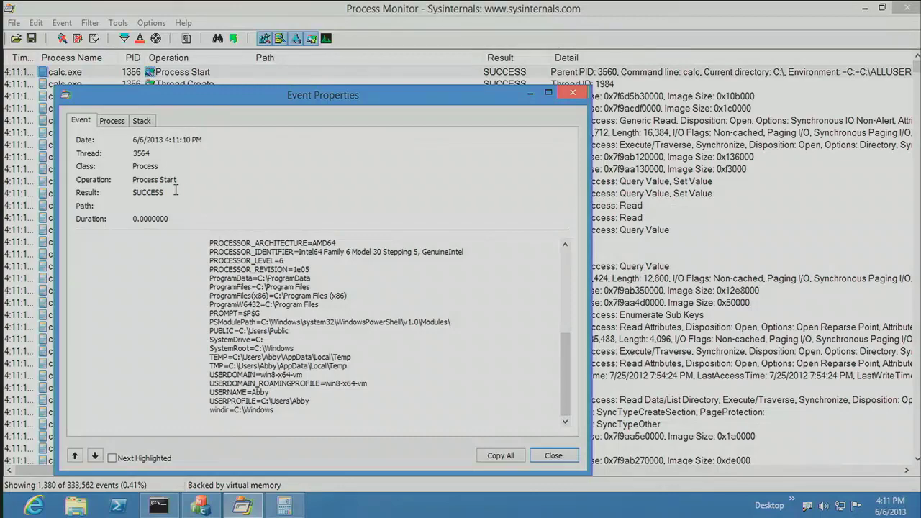
pyautogui.press('Escape')
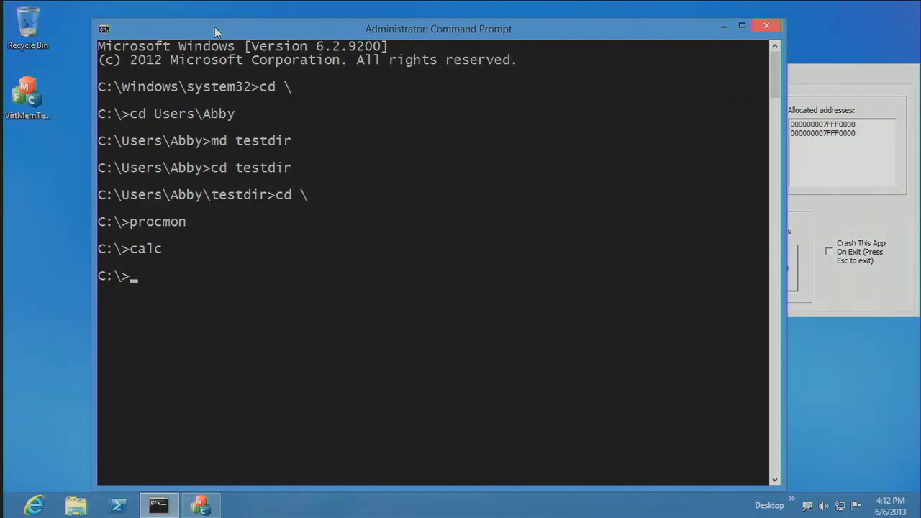
# Step: Launch autoruns from the Command Prompt and maximize its window
pyautogui.write('autoruns')
pyautogui.press('Return')
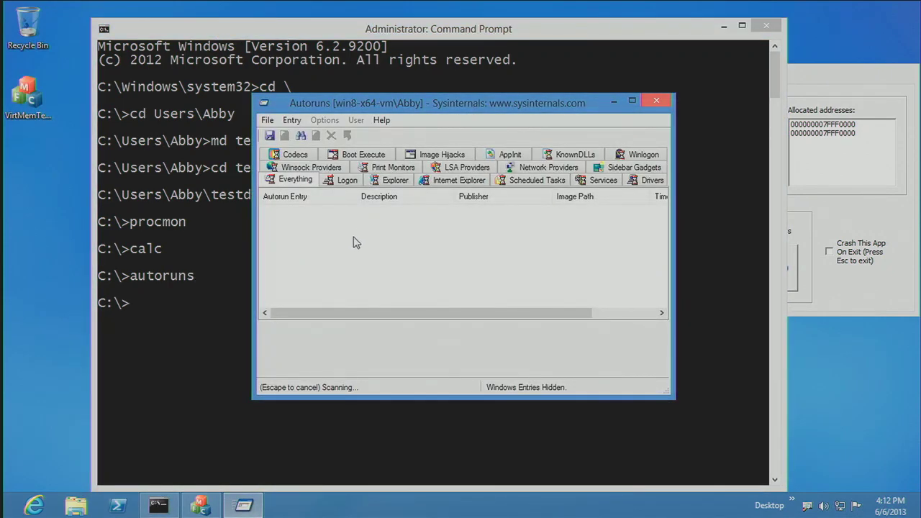
pyautogui.doubleClick(371, 104)
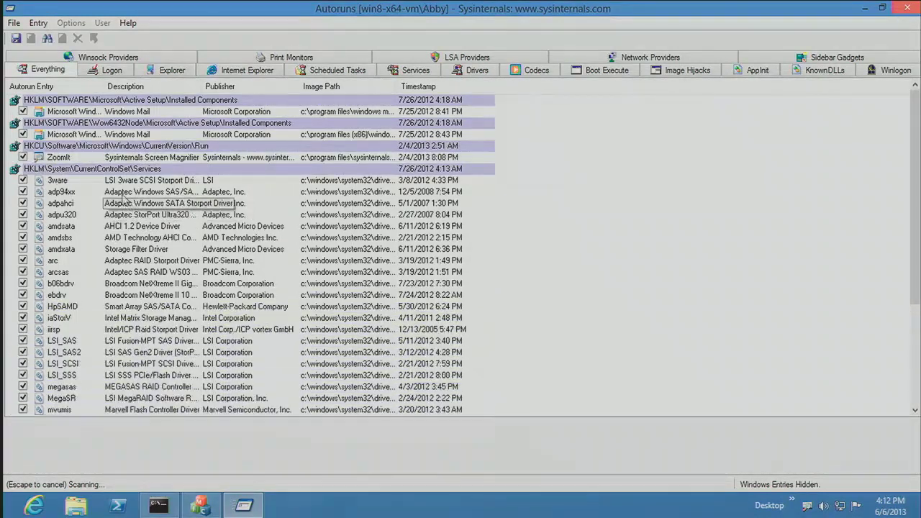
# Step: Jump from the ZoomIt autorun entry to its value in the Registry Editor, and close the editor
pyautogui.click(69, 159)
pyautogui.rightClick(70, 160)
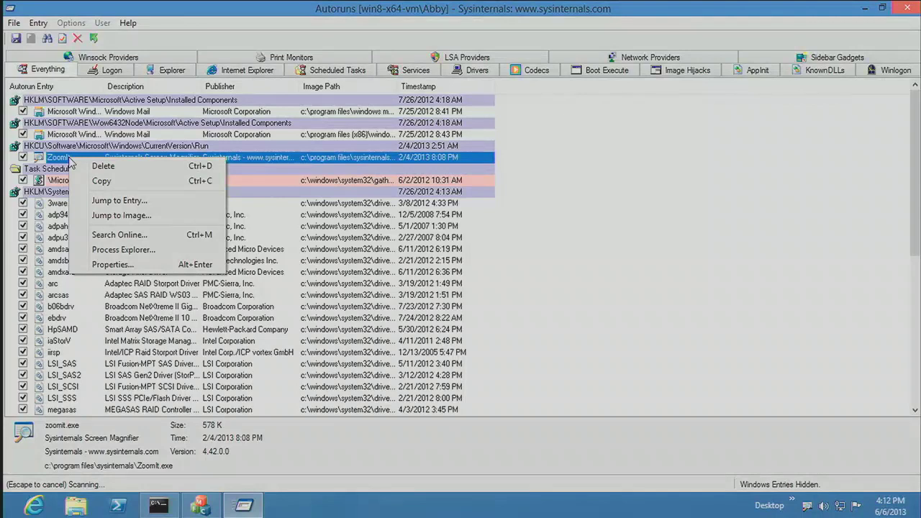
pyautogui.click(109, 203)
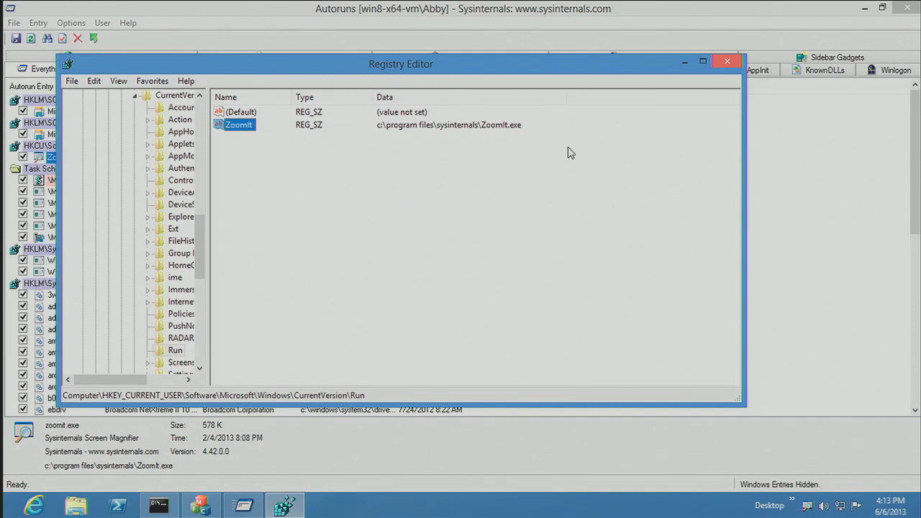
pyautogui.click(729, 62)
# Step: Jump from the ZoomIt entry to its image file in File Explorer, and return to Autoruns
pyautogui.rightClick(105, 165)
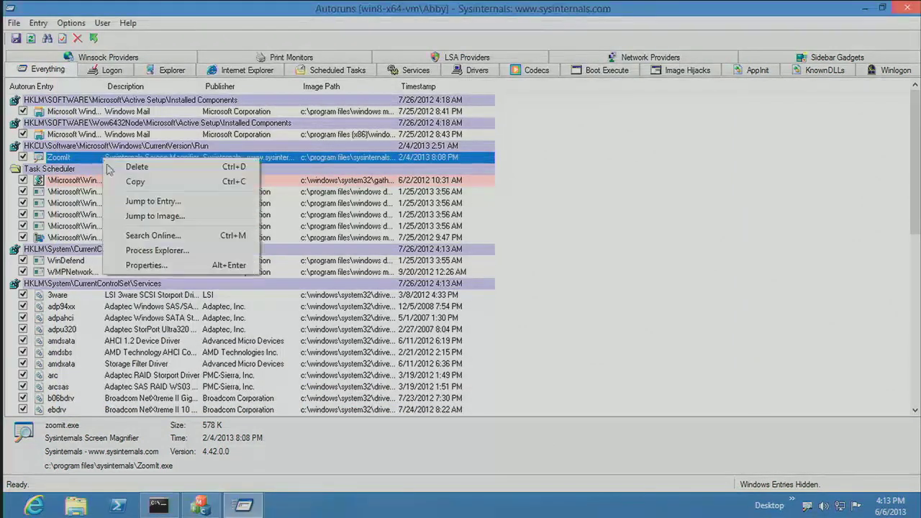
pyautogui.click(137, 214)
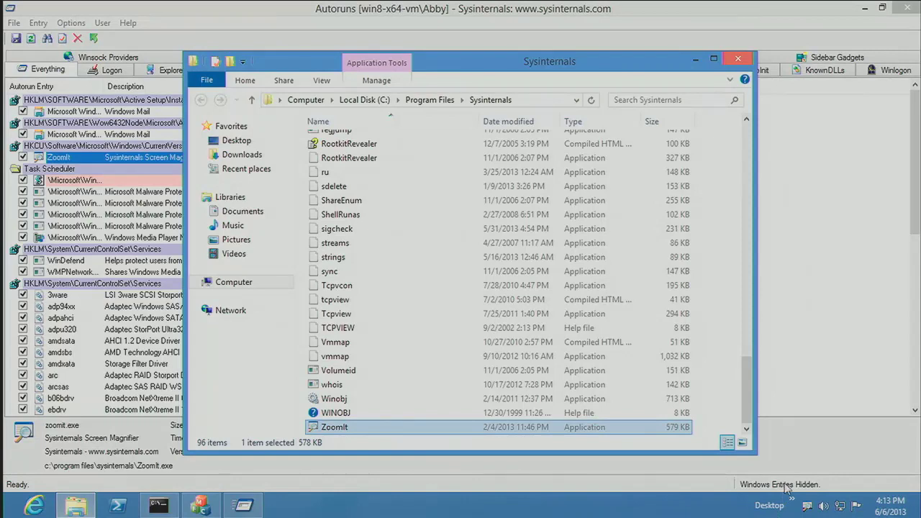
pyautogui.click(732, 491)
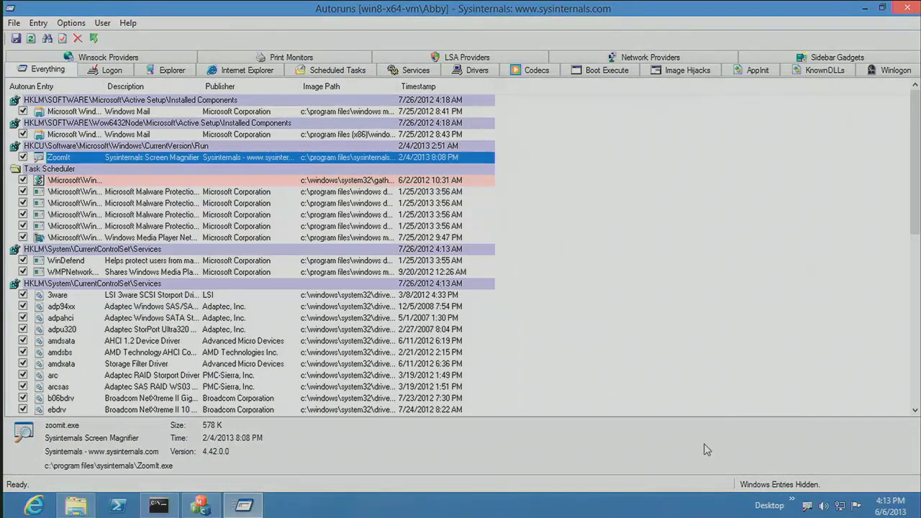
# Step: Open the filter options of Autoruns
pyautogui.click(70, 23)
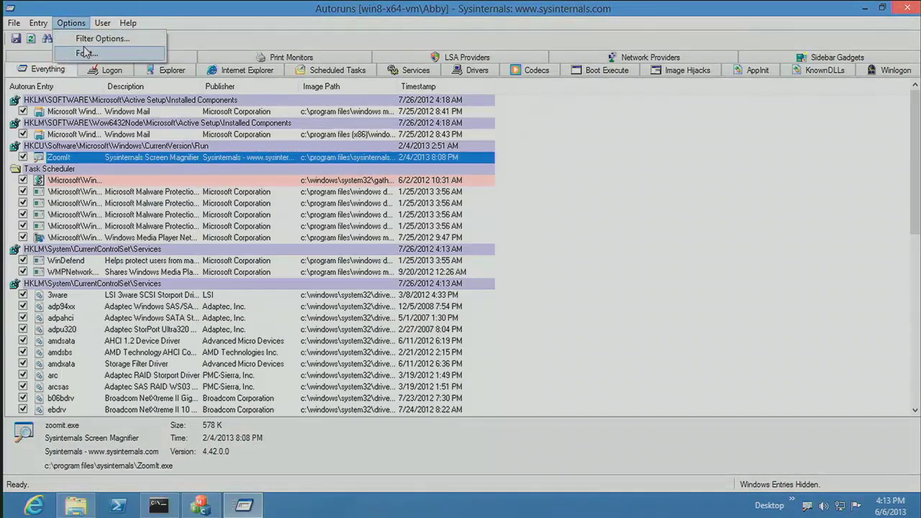
pyautogui.click(101, 38)
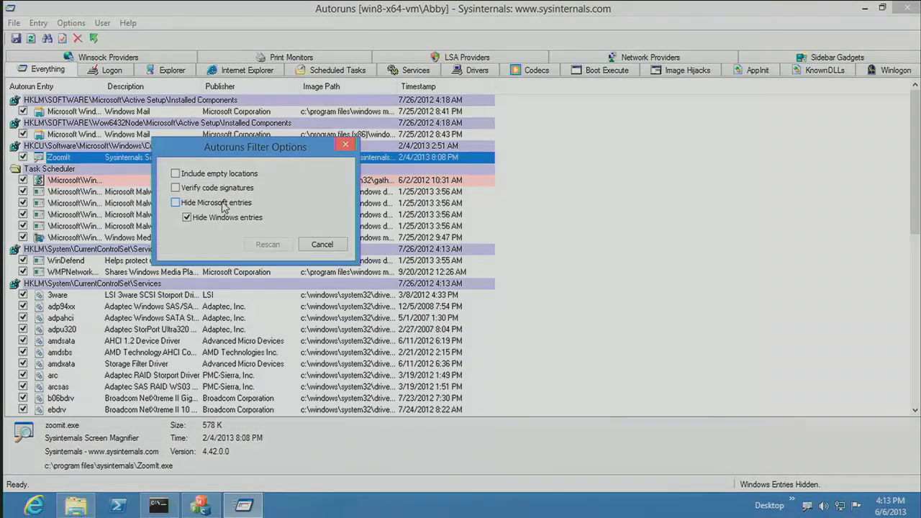
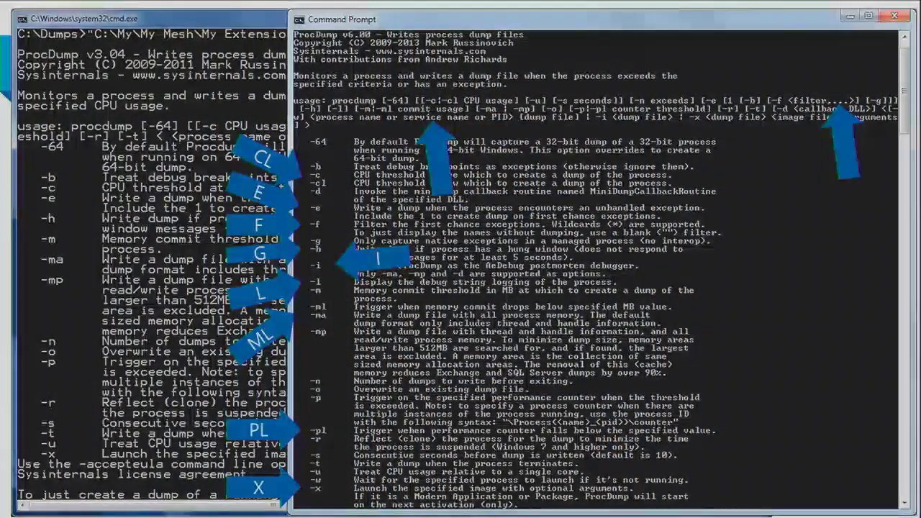
pyautogui.press('Right')
pyautogui.press('Right')
pyautogui.press('Right')
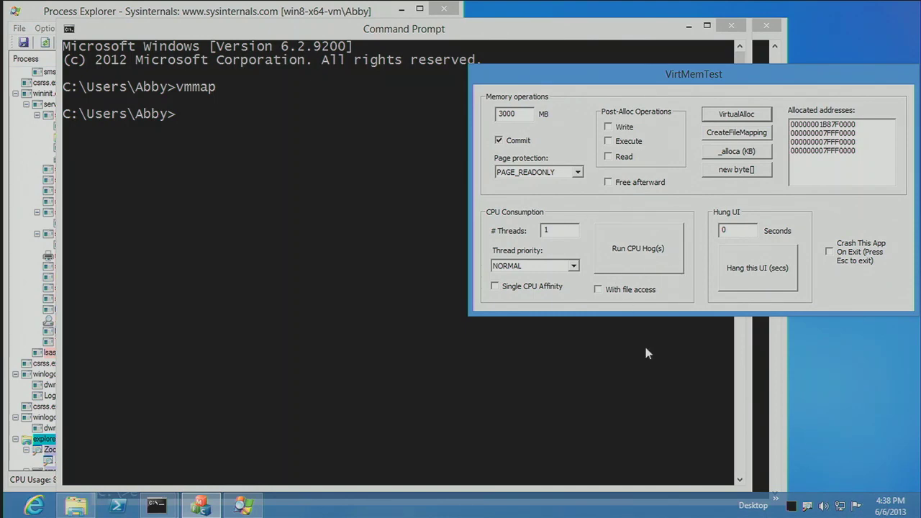
# Step: Display ProcDump's usage help with "procdump /?" in the Command Prompt and its example command lines with "procdump -? -e"
pyautogui.click(352, 34)
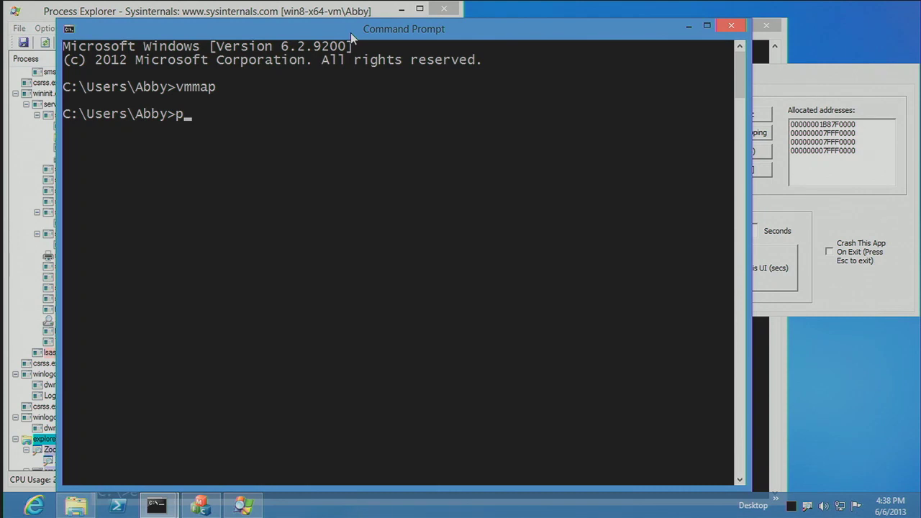
pyautogui.write('procdump /?')
pyautogui.press('Return')
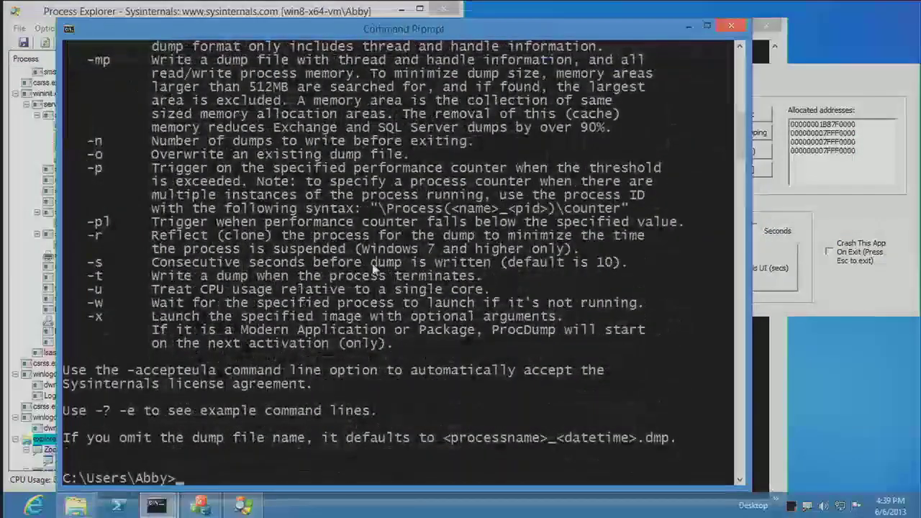
pyautogui.scroll(2, 368, 267)
pyautogui.scroll(3, 368, 267)
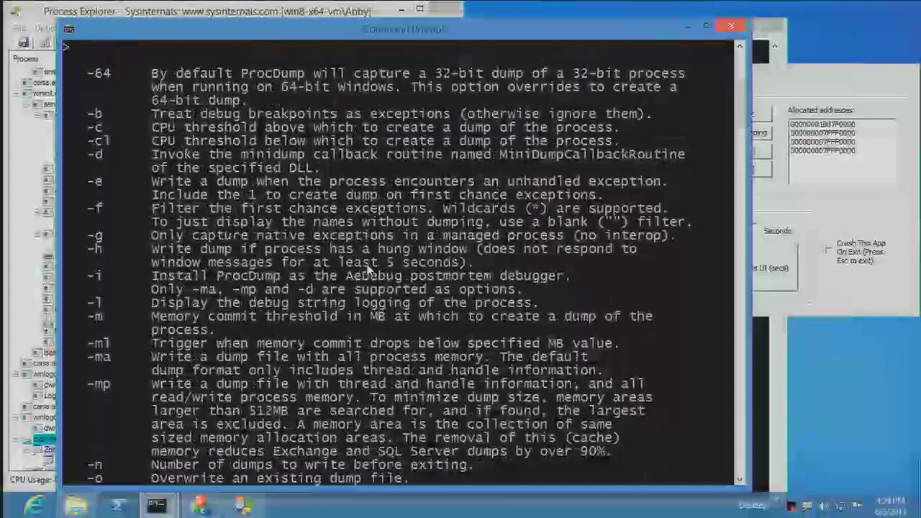
pyautogui.write('procdump -? -e')
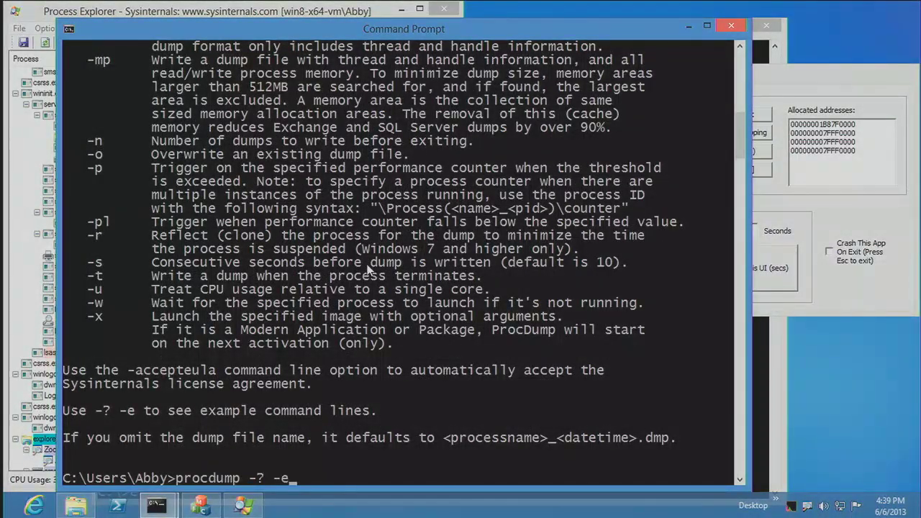
pyautogui.press('Return')
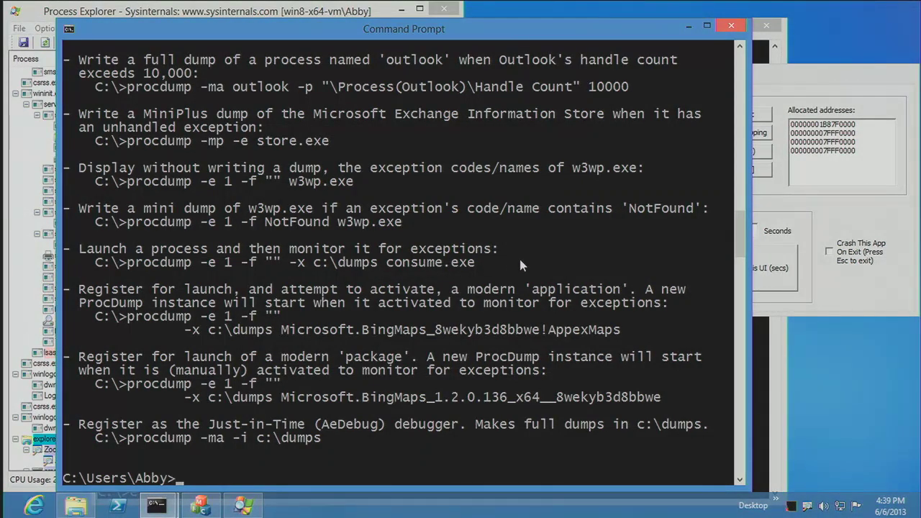
# Step: Clear the administrator Command Prompt, start Process Monitor with "procmon" and reset its saved filter
pyautogui.moveTo(156, 505)
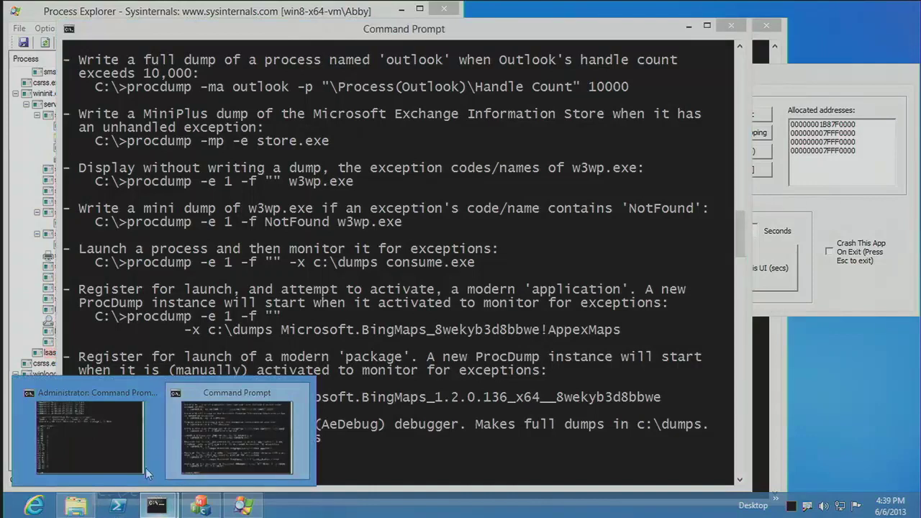
pyautogui.click(117, 435)
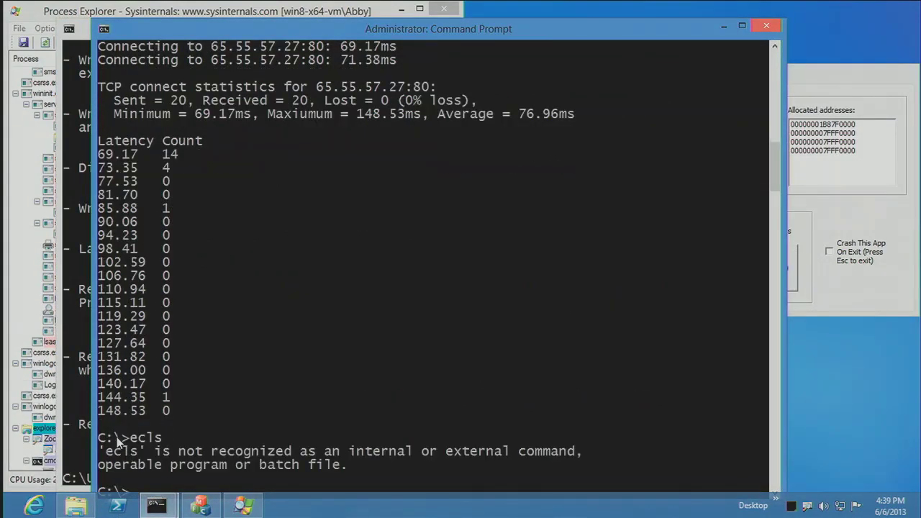
pyautogui.write('cls')
pyautogui.press('Return')
pyautogui.write('procmon')
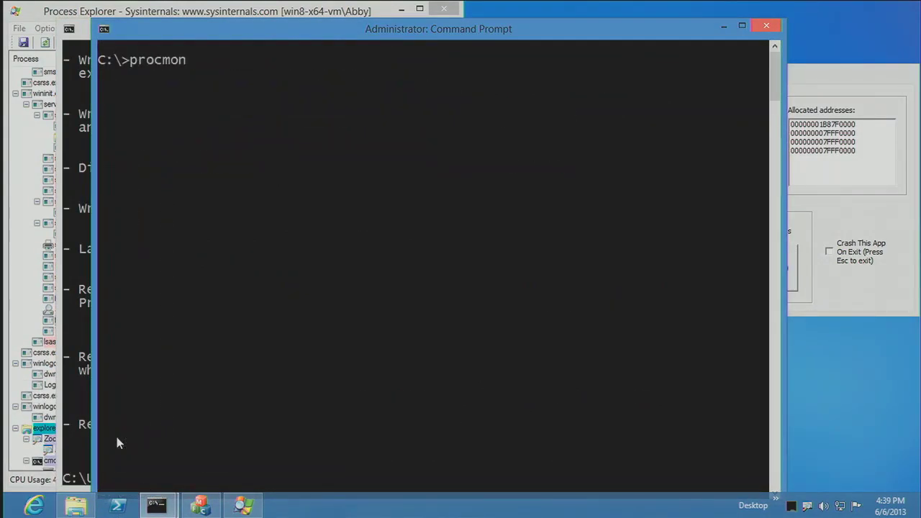
pyautogui.press('Return')
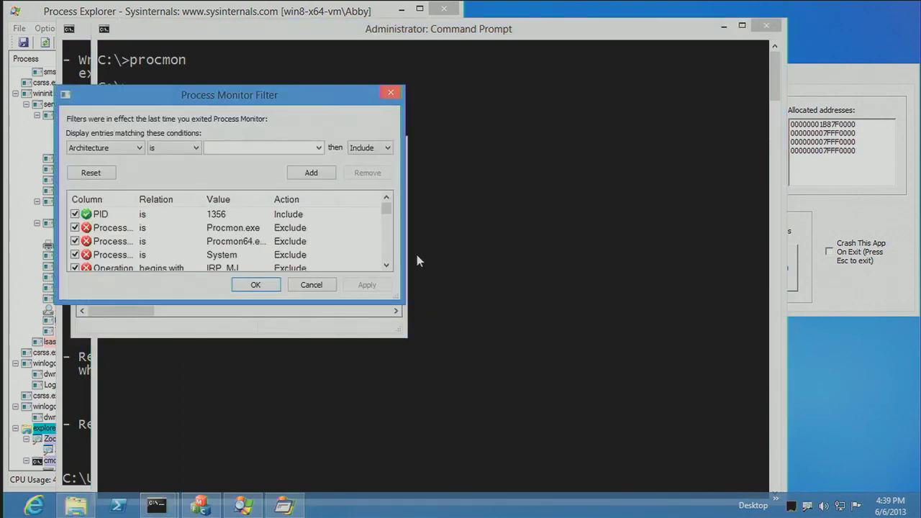
pyautogui.click(96, 175)
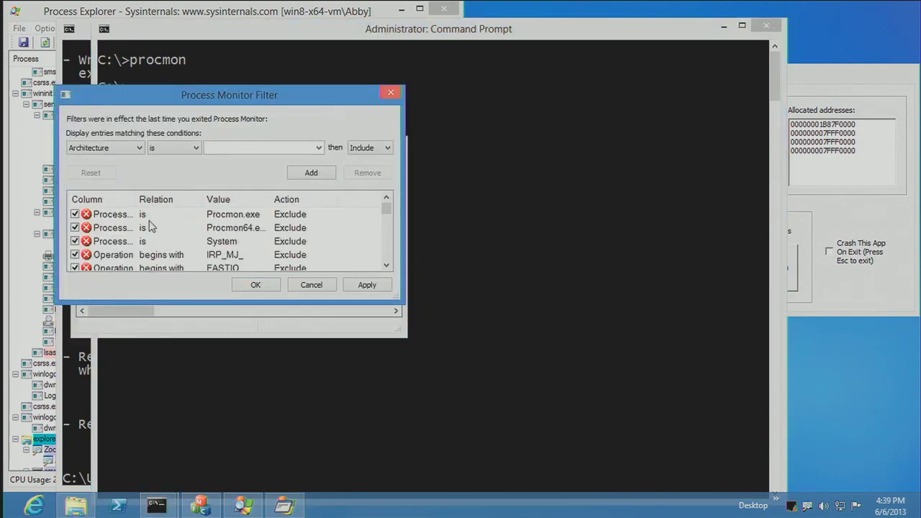
pyautogui.click(245, 284)
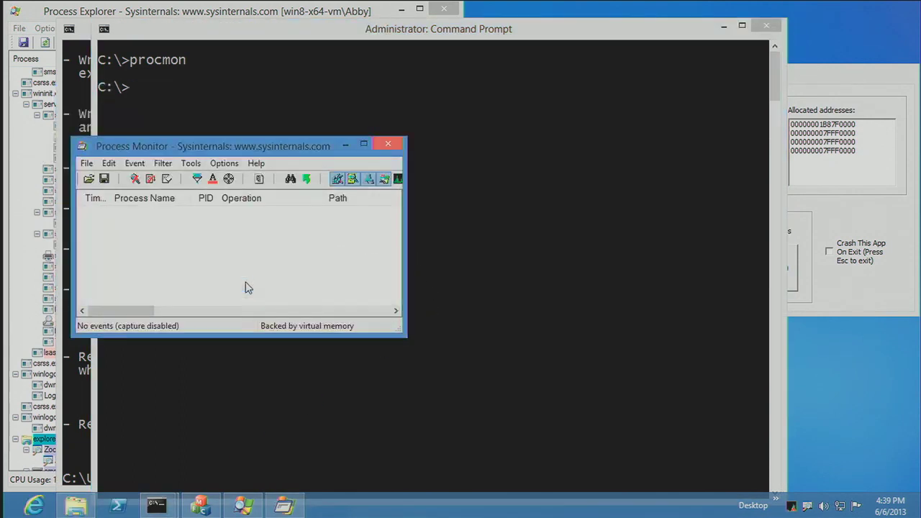
# Step: Show profiling events in Process Monitor and exclude the 'Process Profiling' operation from the trace
pyautogui.click(397, 179)
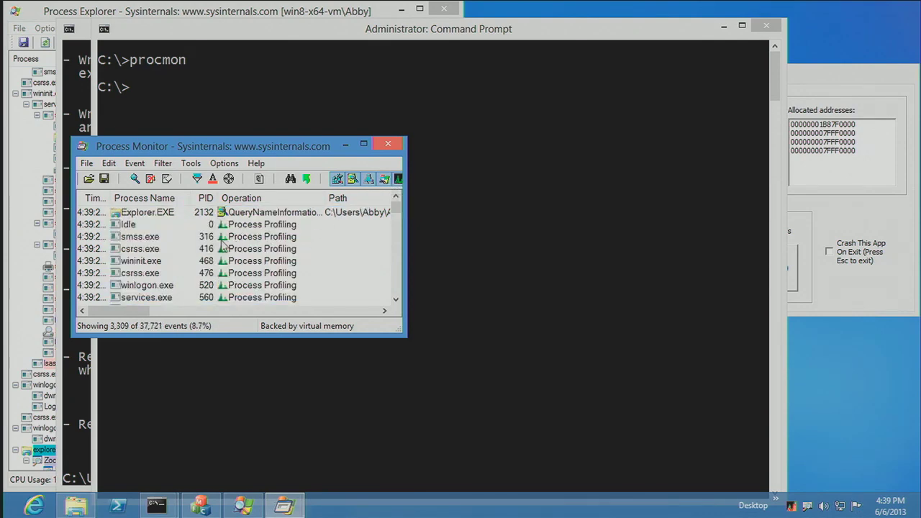
pyautogui.moveTo(406, 229); pyautogui.dragTo(489, 232)
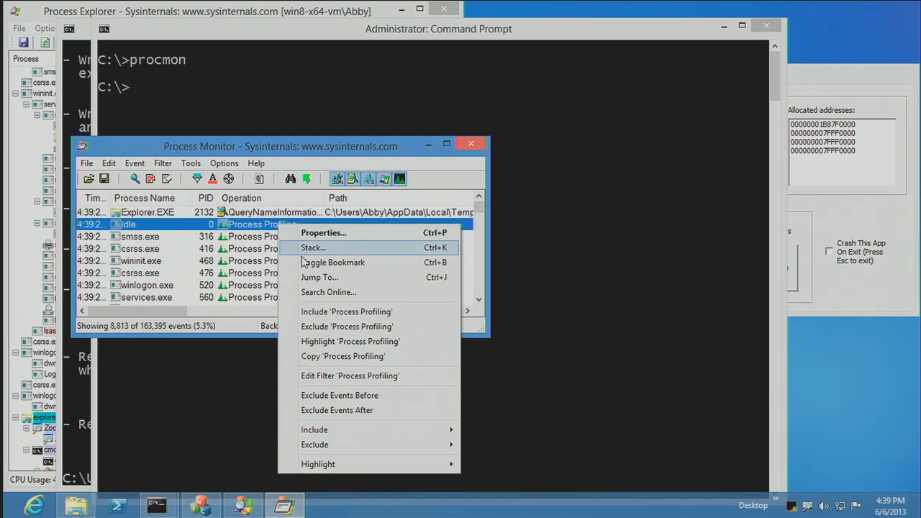
pyautogui.click(340, 326)
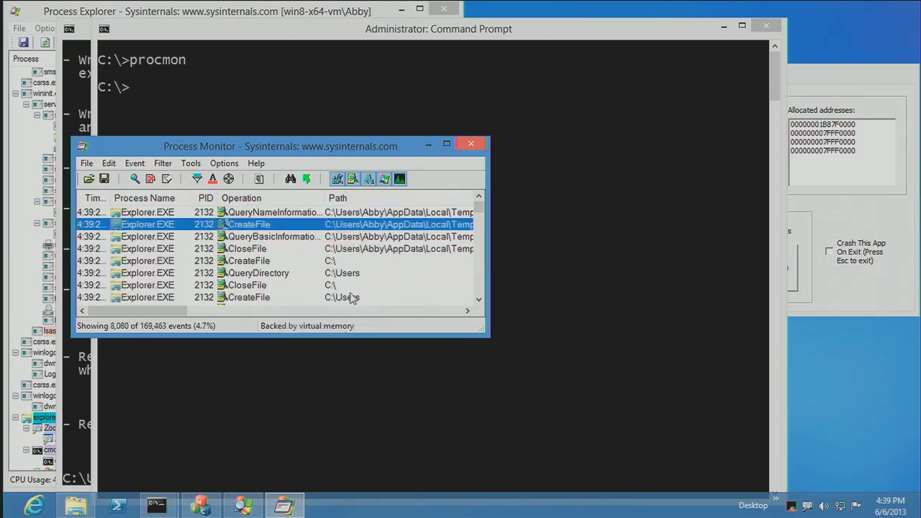
# Step: Run "procdump -c 50 -u virtmemtest64" in the administrator Command Prompt to monitor the process for CPU spikes
pyautogui.click(445, 56)
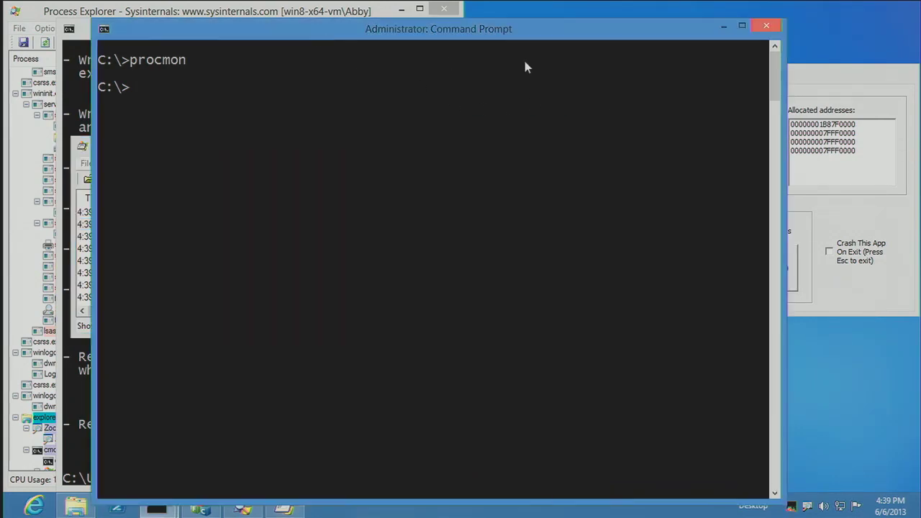
pyautogui.click(360, 68)
pyautogui.write('pro')
pyautogui.click(814, 78)
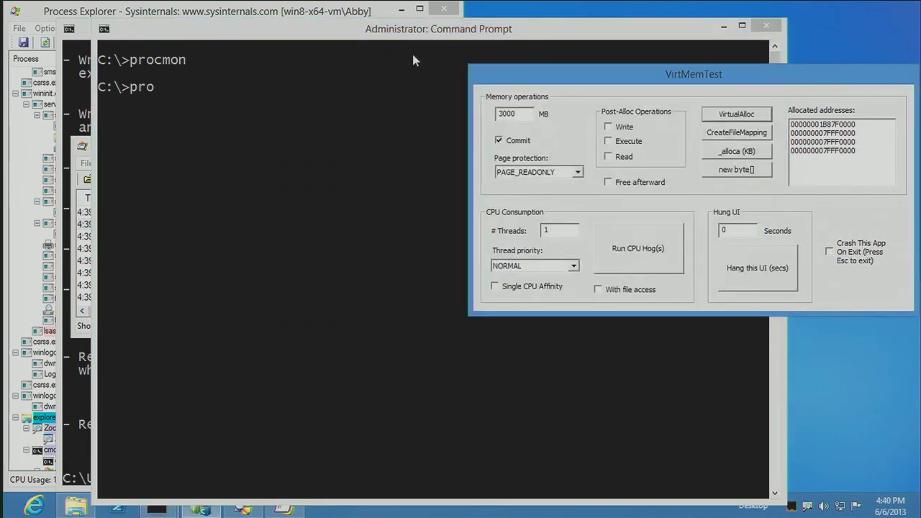
pyautogui.click(414, 33)
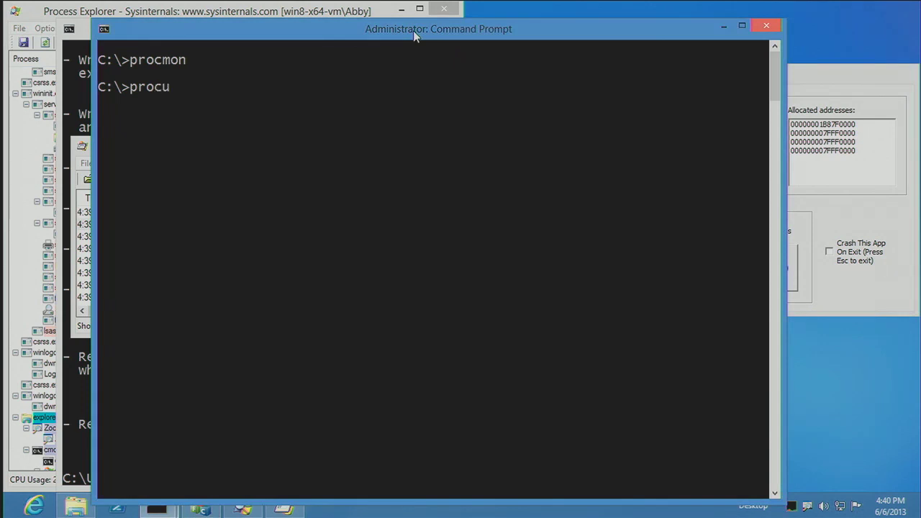
pyautogui.write('cdump -c')
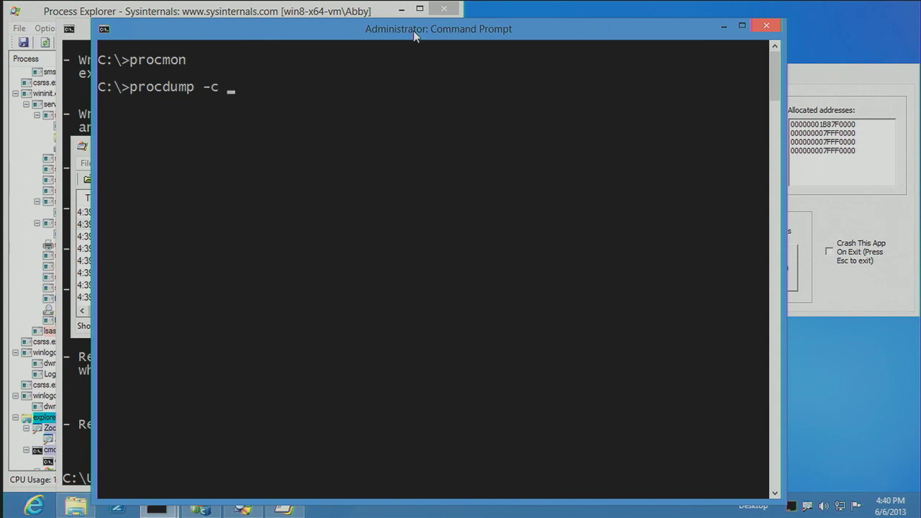
pyautogui.write(' 50 virtmemtest64')
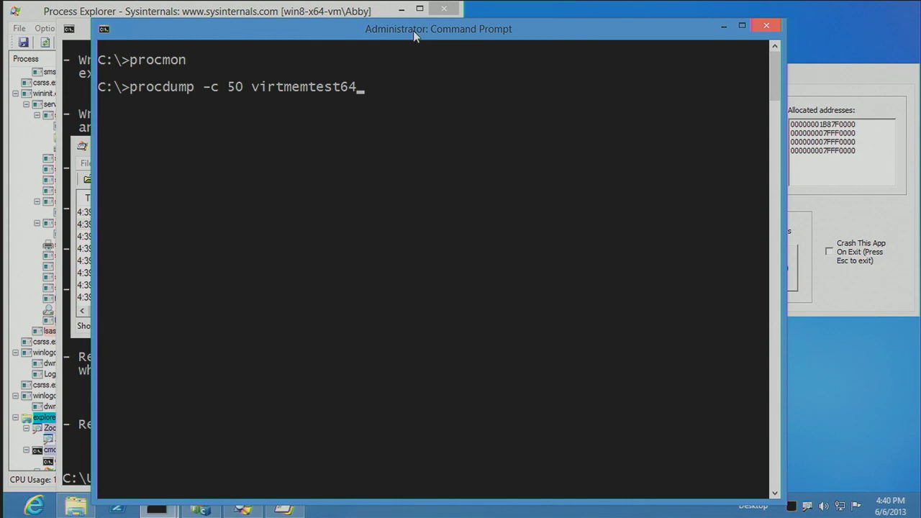
pyautogui.hotkey('ctrl', 'Left')
pyautogui.write('-u')
pyautogui.press('Return')
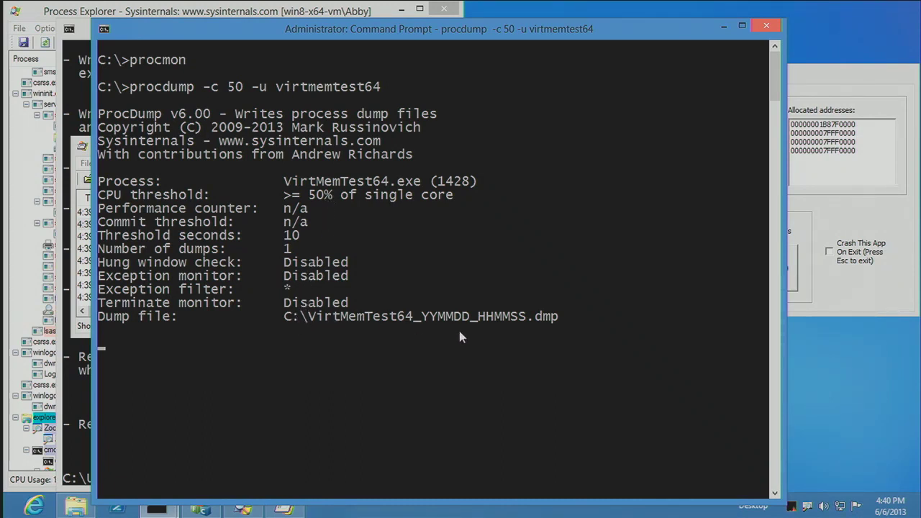
# Step: Enable file access for the CPU hog in VirtMemTest, bring up Process Explorer and run the CPU hog
pyautogui.click(813, 71)
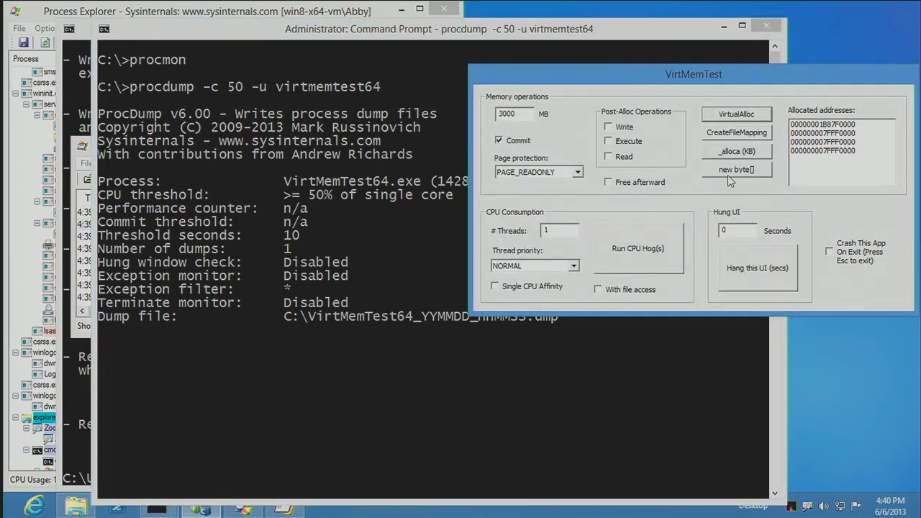
pyautogui.click(620, 290)
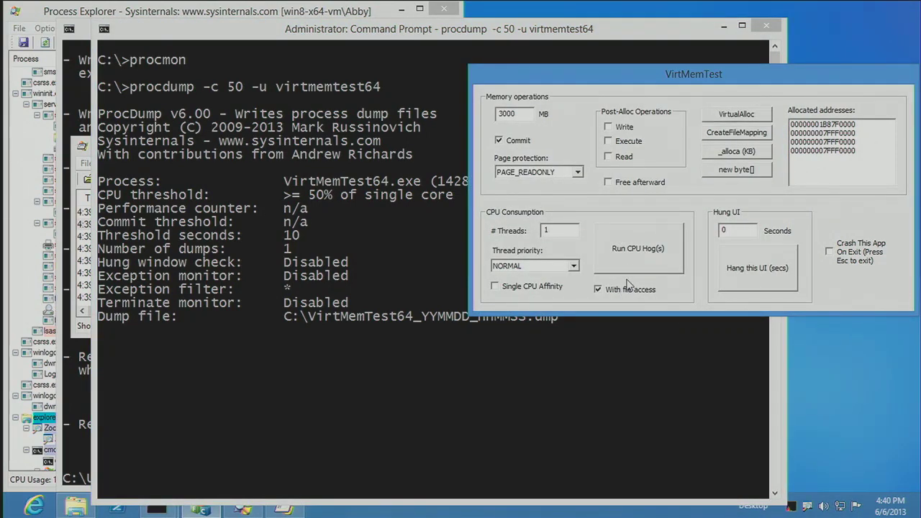
pyautogui.click(244, 511)
pyautogui.click(647, 261)
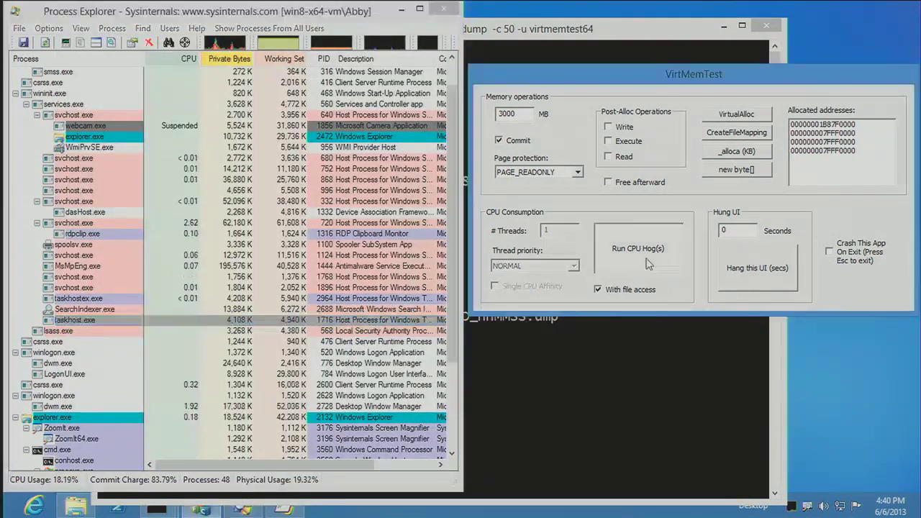
# Step: Check the CPU use of VirtMemTest64.exe in Process Explorer and ProcDump's output, and stop the CPU hog in VirtMemTest
pyautogui.click(453, 424)
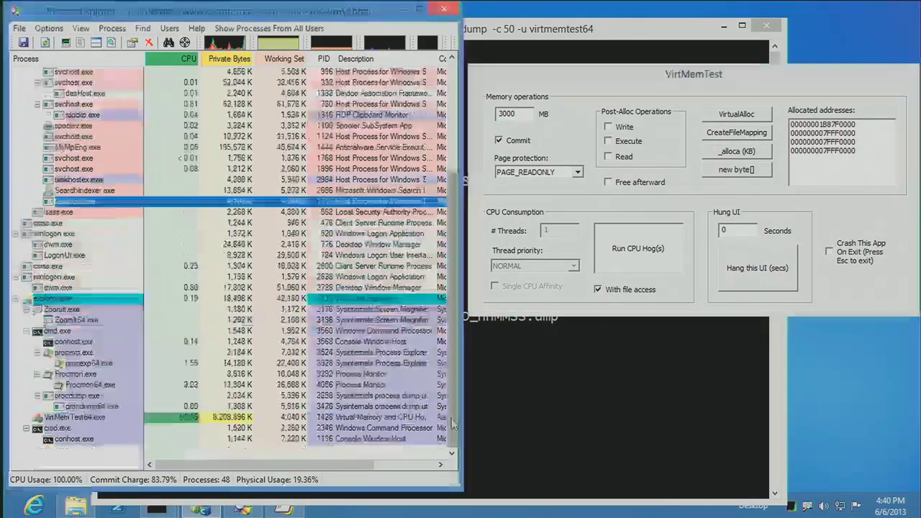
pyautogui.click(536, 32)
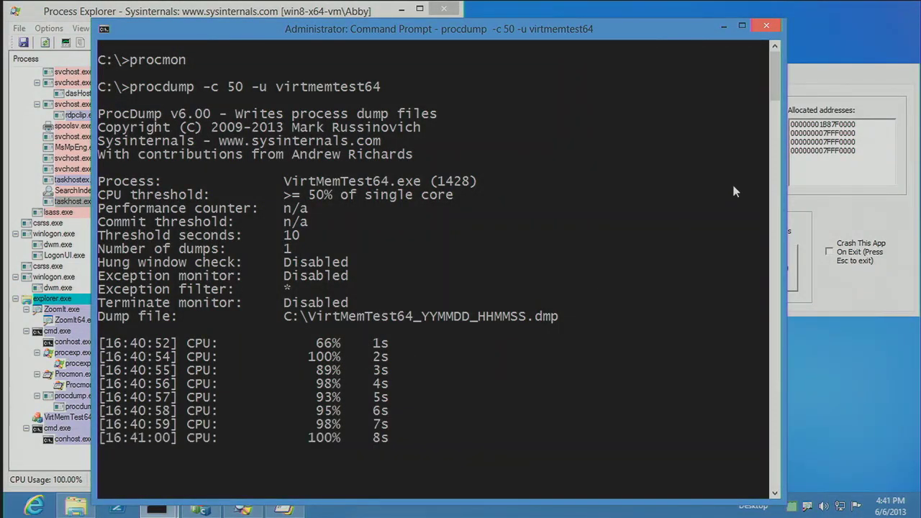
pyautogui.click(823, 87)
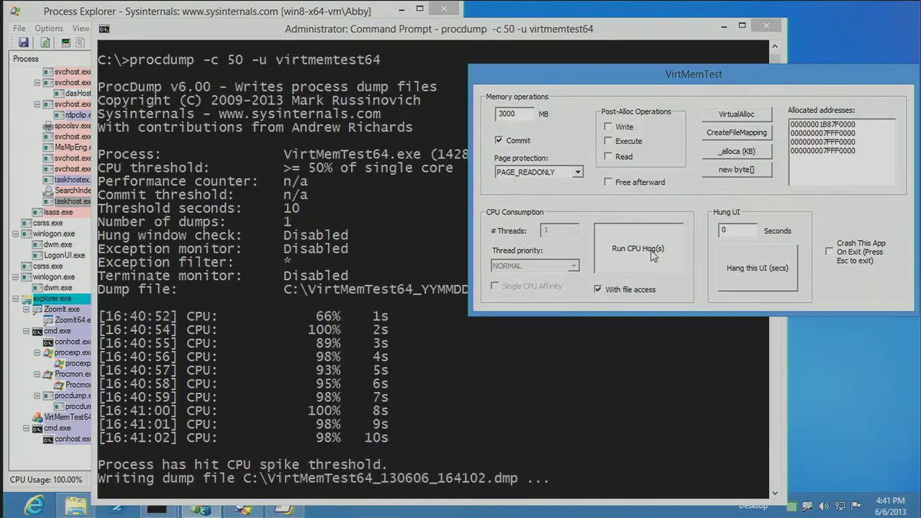
pyautogui.click(643, 260)
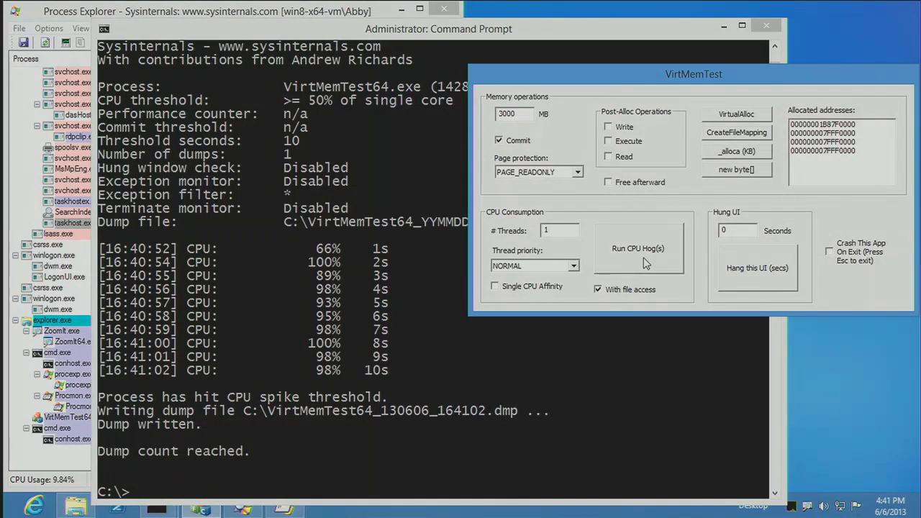
# Step: Maximize Process Monitor and filter its events to the process that owns the VirtMemTest window
pyautogui.click(284, 507)
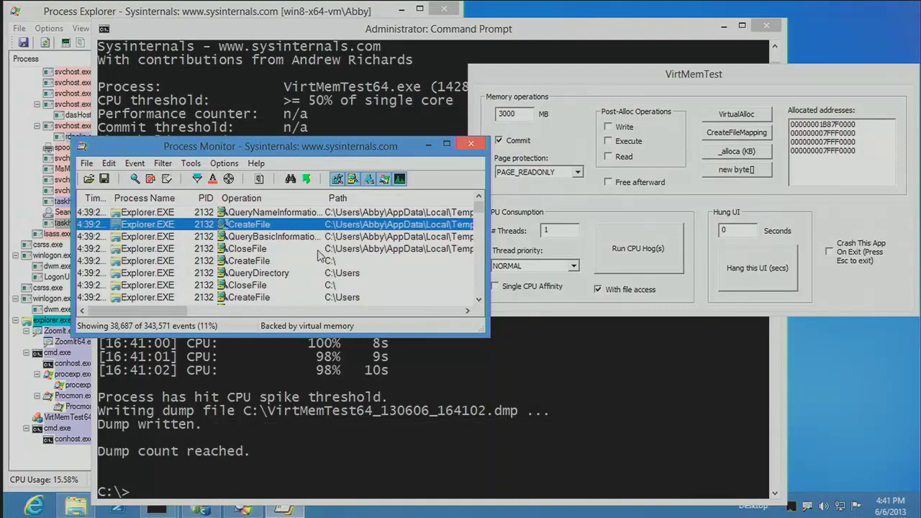
pyautogui.doubleClick(339, 150)
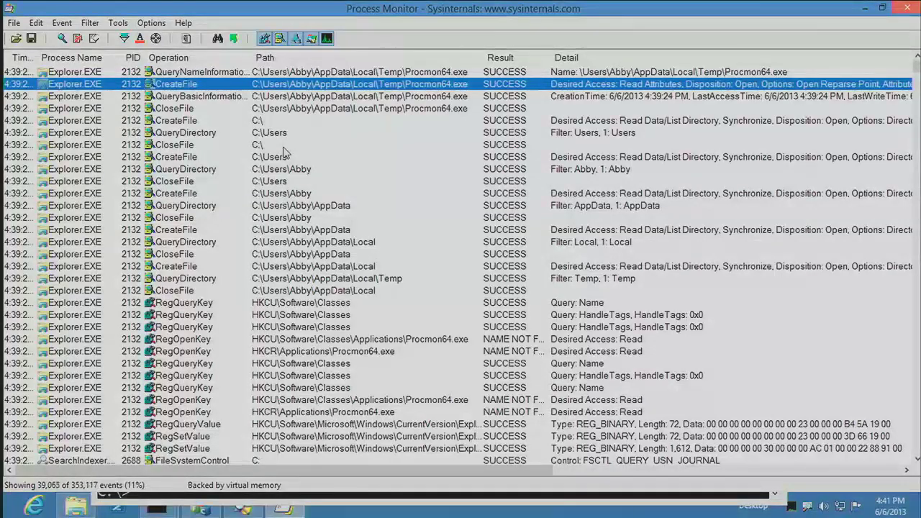
pyautogui.moveTo(155, 38); pyautogui.dragTo(544, 169)
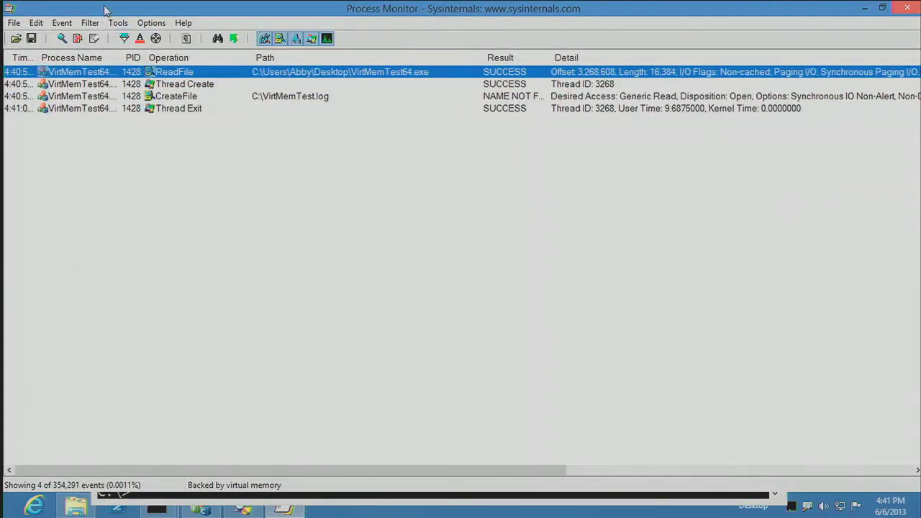
# Step: Include the procdump64.exe process in the filter from the Process Tree, and close the tree
pyautogui.click(186, 39)
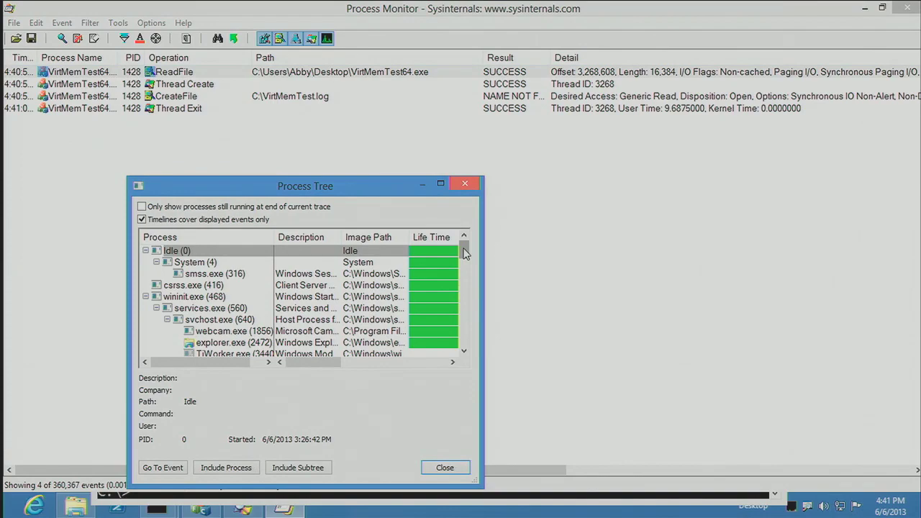
pyautogui.click(440, 183)
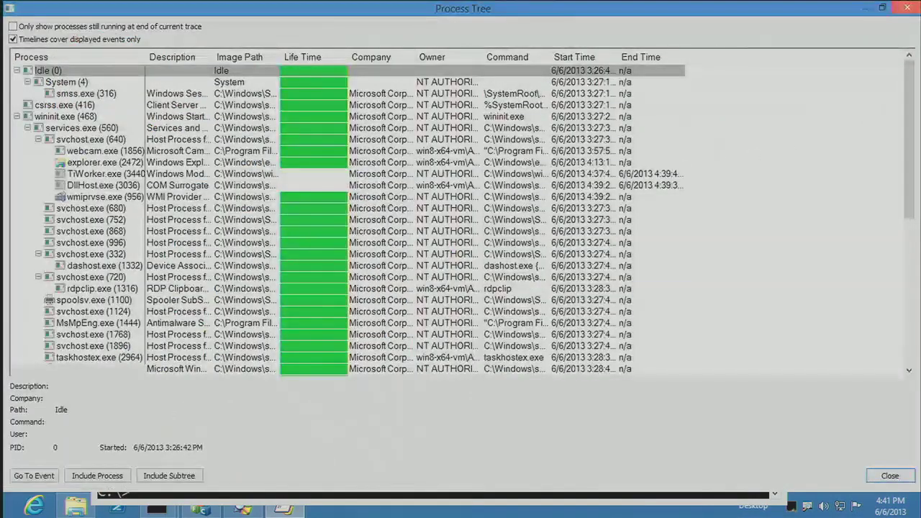
pyautogui.moveTo(908, 144); pyautogui.dragTo(908, 285)
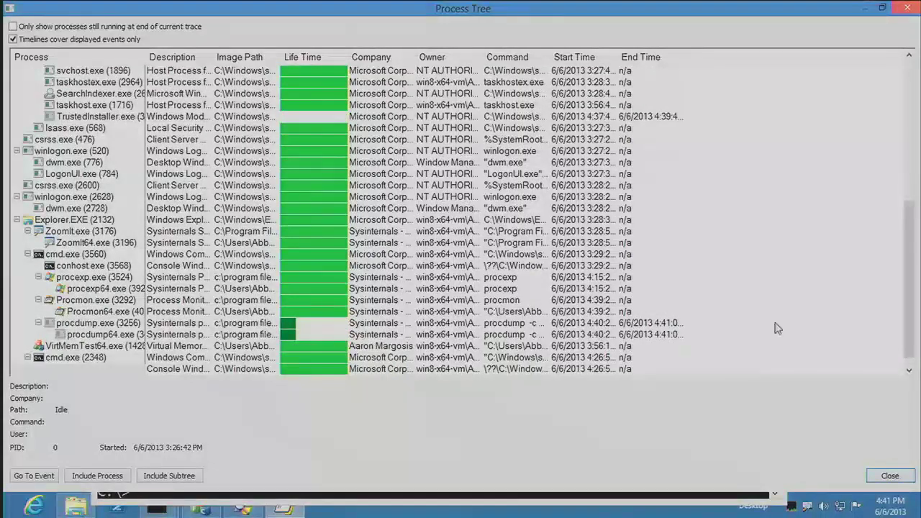
pyautogui.click(127, 335)
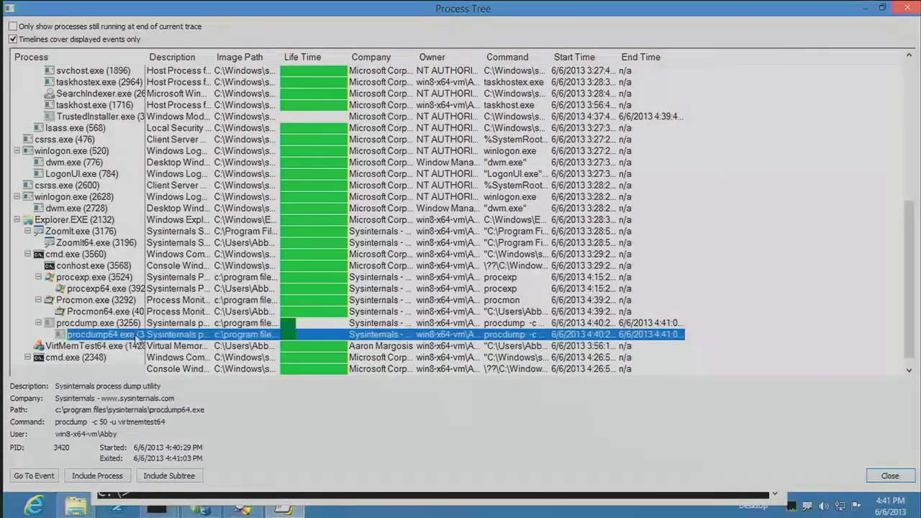
pyautogui.click(118, 476)
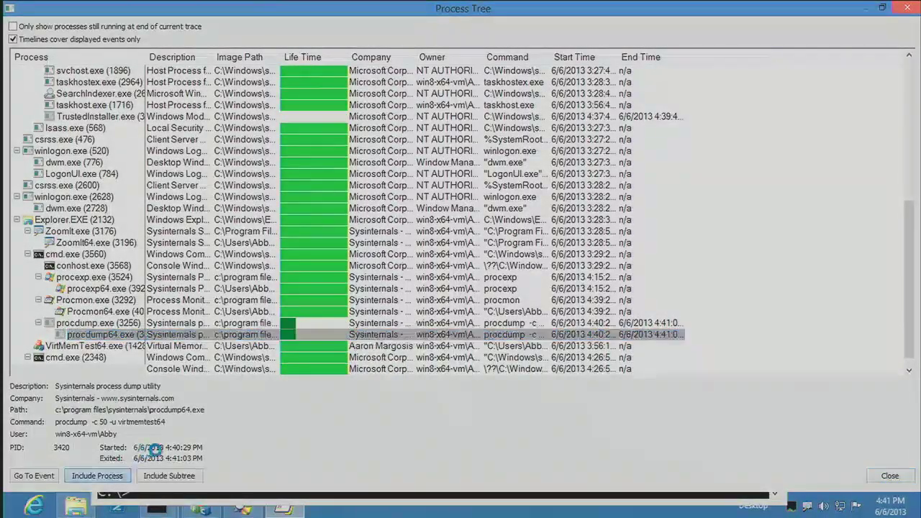
pyautogui.click(889, 476)
# Step: Examine procdump64.exe's Debug Output Profiling events, magnifying them with ZoomIt and outlining the CPU output lines with a red rectangle
pyautogui.scroll(3, 413, 245)
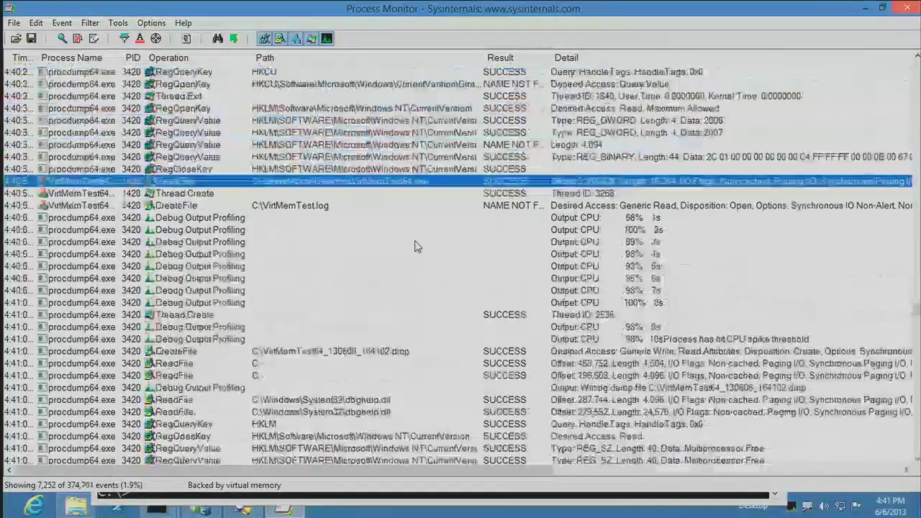
pyautogui.scroll(2, 413, 249)
pyautogui.scroll(-1, 503, 284)
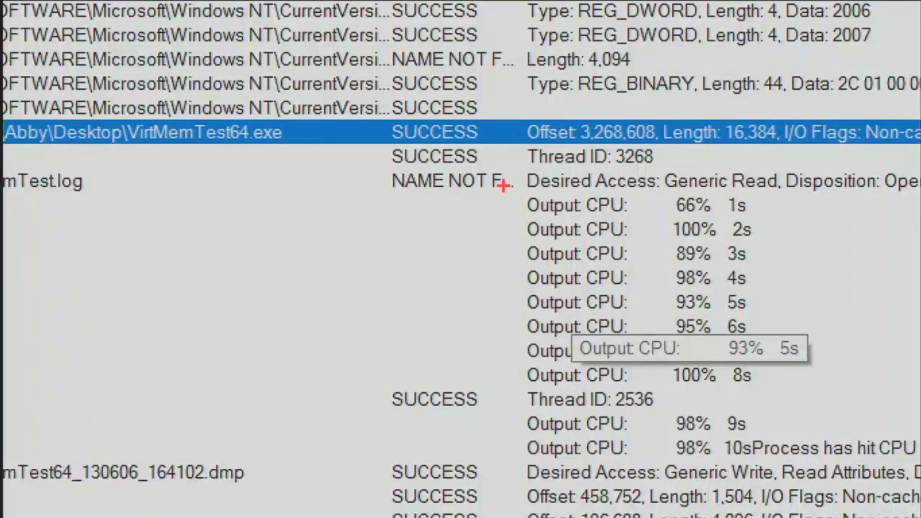
pyautogui.moveTo(502, 185)
pyautogui.mouseDown()
pyautogui.moveTo(798, 356)
pyautogui.moveTo(821, 402)
pyautogui.moveTo(818, 389)
pyautogui.mouseUp()
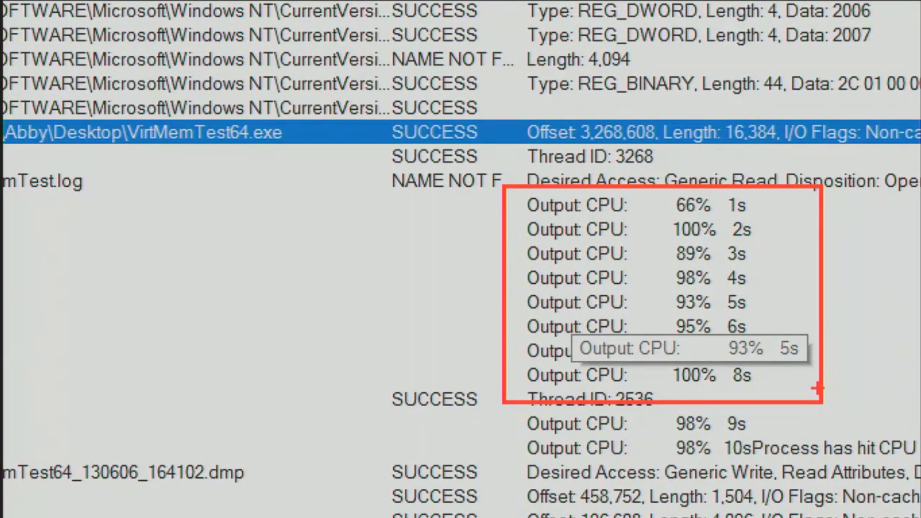
pyautogui.press('Escape')
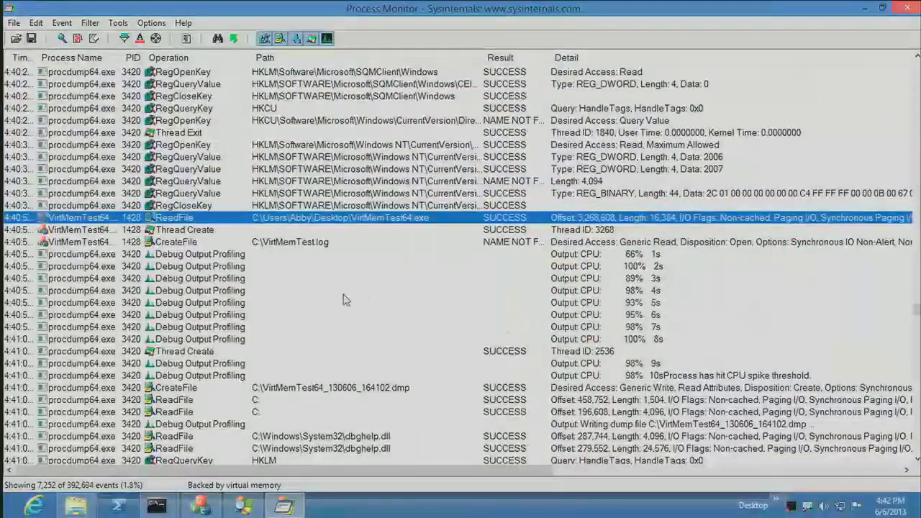
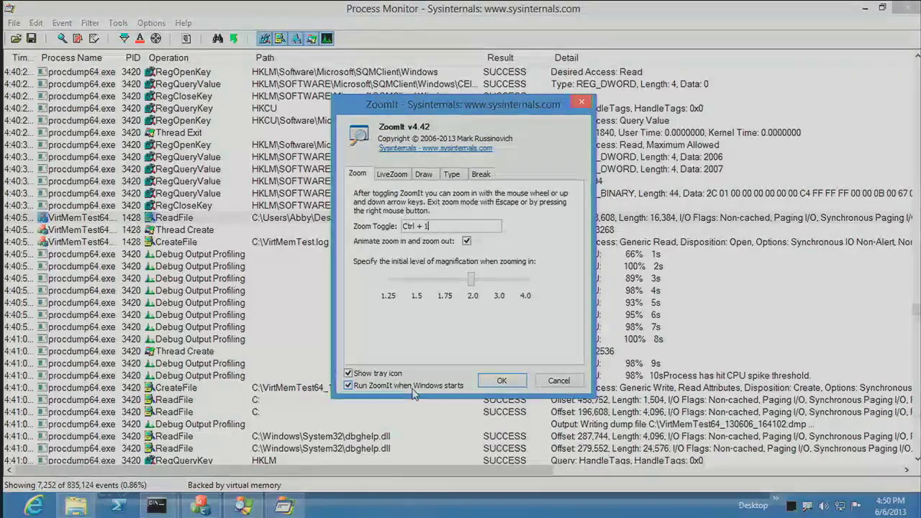
# Step: Accept the ZoomIt options and advance the presentation to the Chapter 11 File Utilities slide and its notes
pyautogui.press('Return')
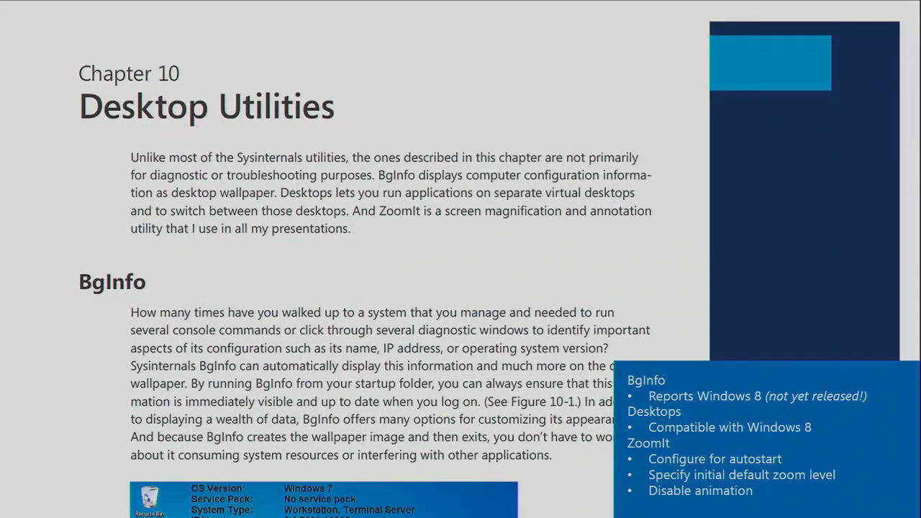
pyautogui.press('Right')
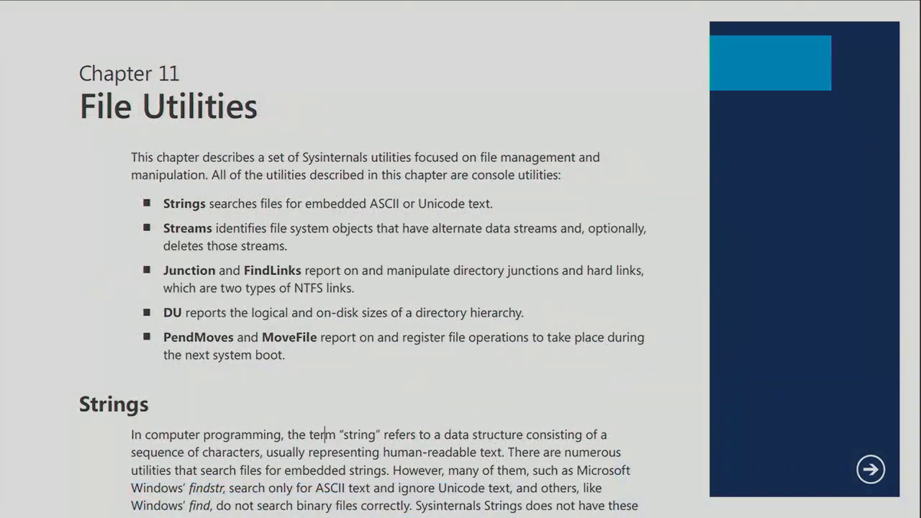
pyautogui.press('Right')
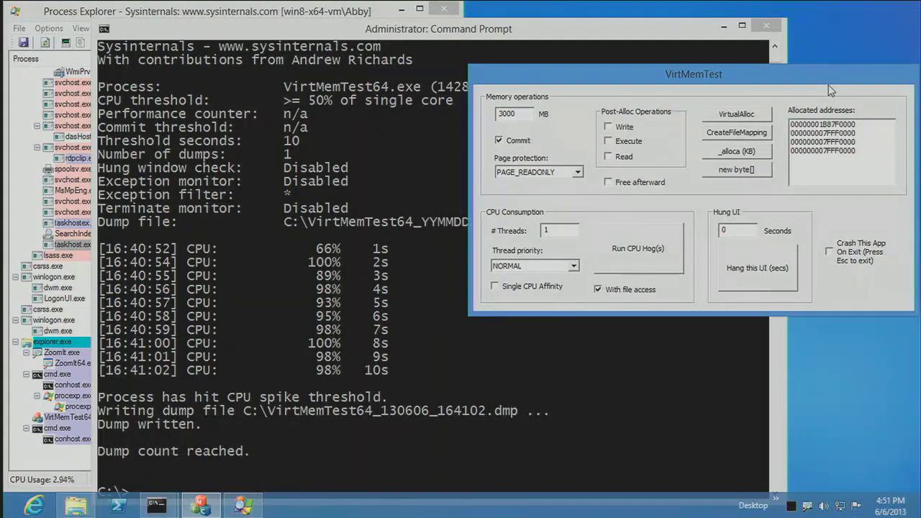
# Step: Switch to the Command Prompt, clear its output, and change the directory to C:\Program Files
pyautogui.click(671, 31)
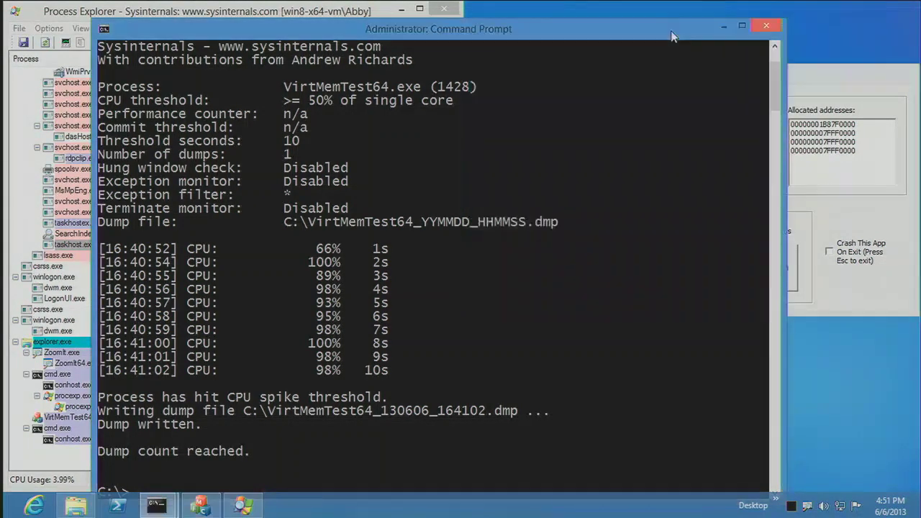
pyautogui.write('cls')
pyautogui.press('Return')
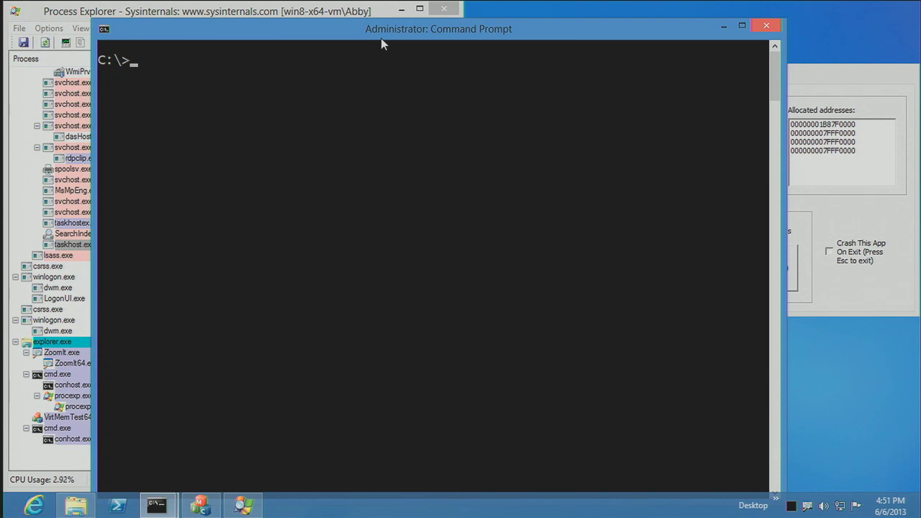
pyautogui.write('cd "')
pyautogui.write('P')
pyautogui.press('Tab')
pyautogui.press('Tab')
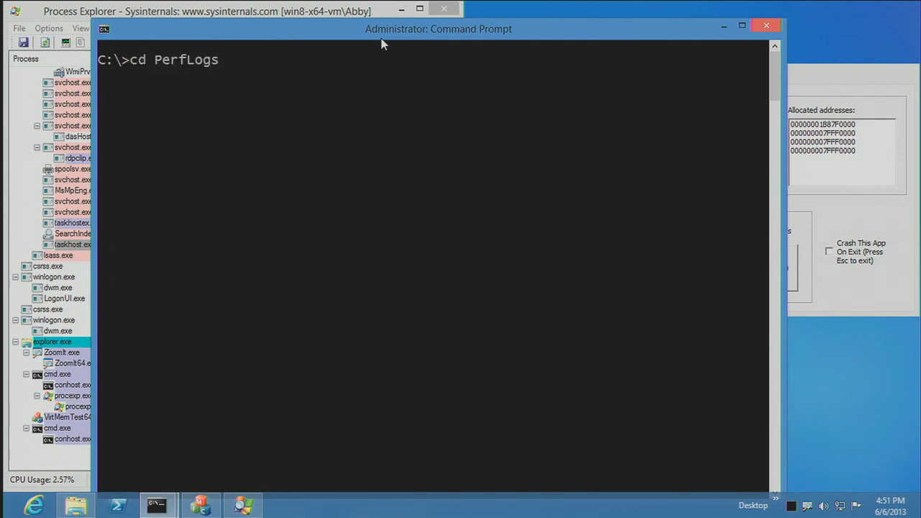
pyautogui.press('Return')
# Step: Run du . in the Program Files directory and agree to the Du license terms
pyautogui.write('du .')
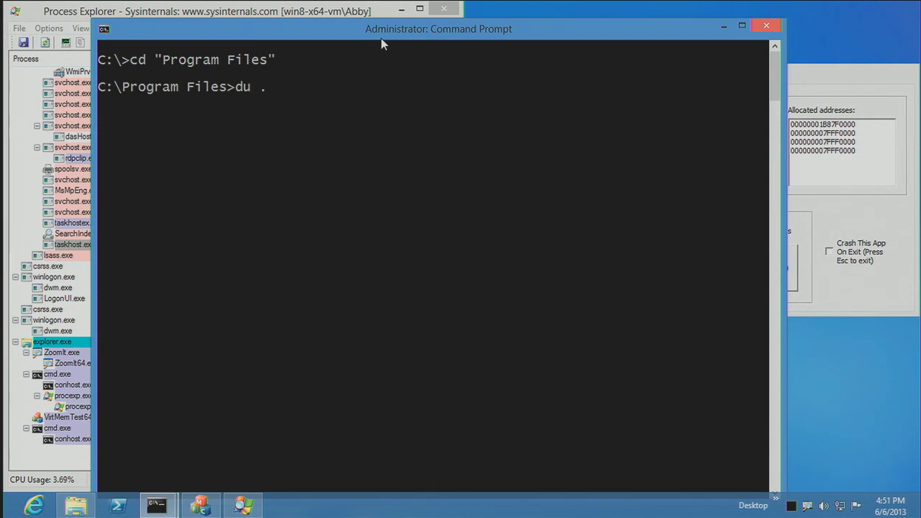
pyautogui.press('Return')
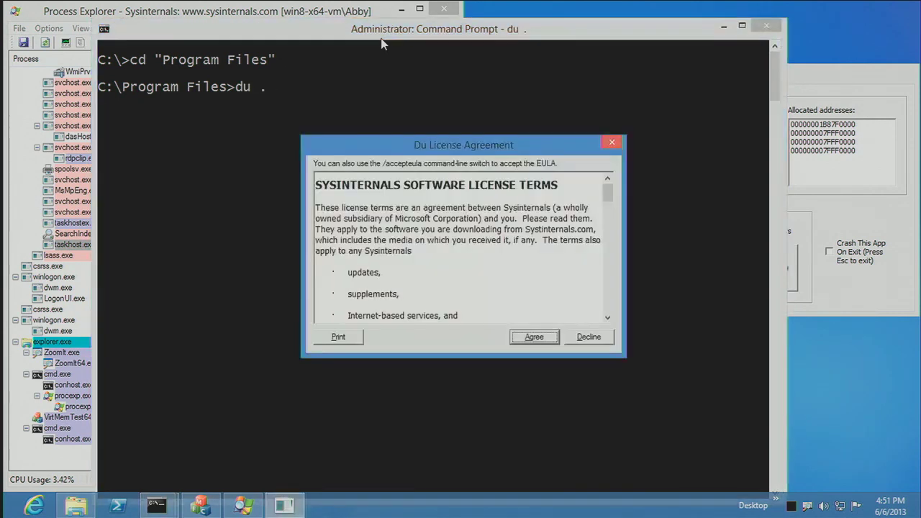
pyautogui.press('Return')
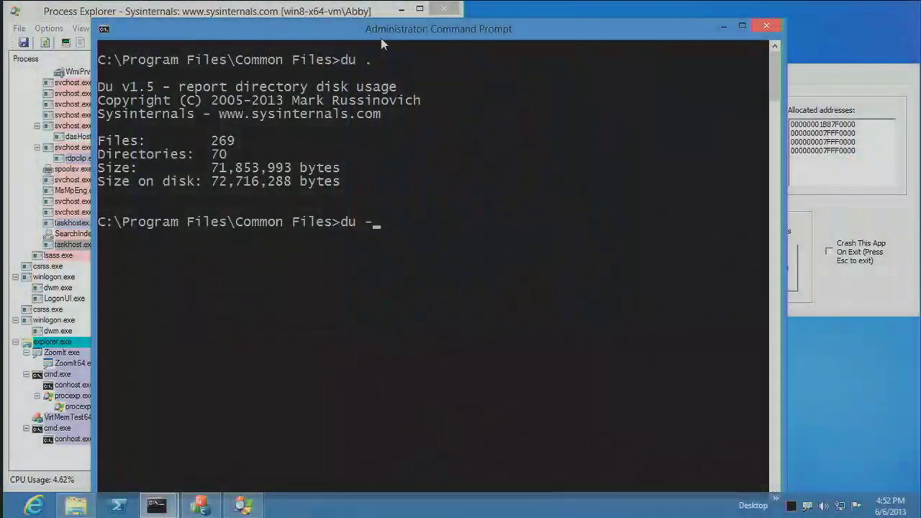
# Step: Run du -v in C:\Program Files\Common Files and review the per-directory sizes from the start of the output
pyautogui.write('v')
pyautogui.press('Return')
pyautogui.scroll(12, 214, 167)
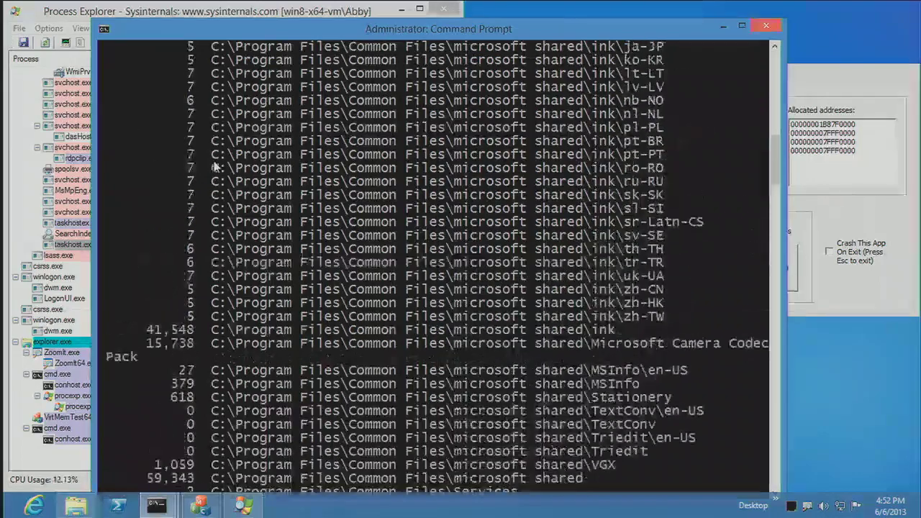
pyautogui.scroll(11, 214, 167)
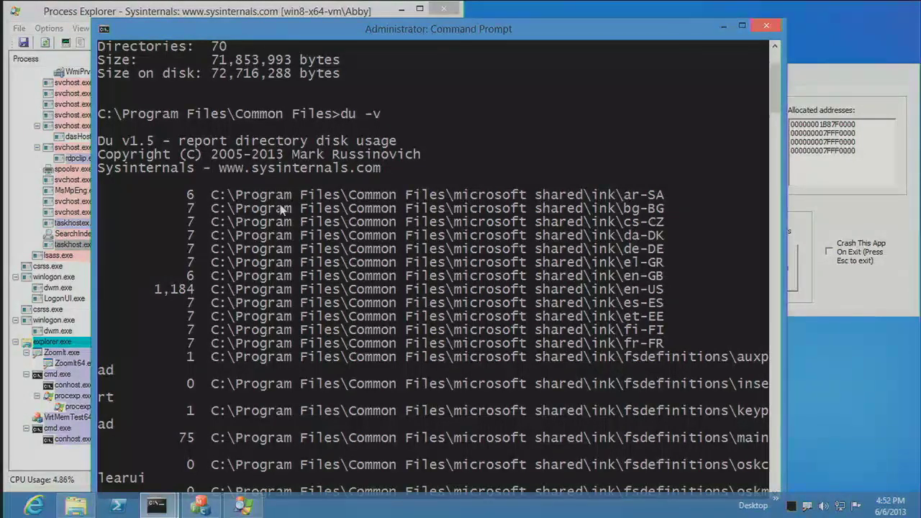
pyautogui.scroll(-1, 282, 207)
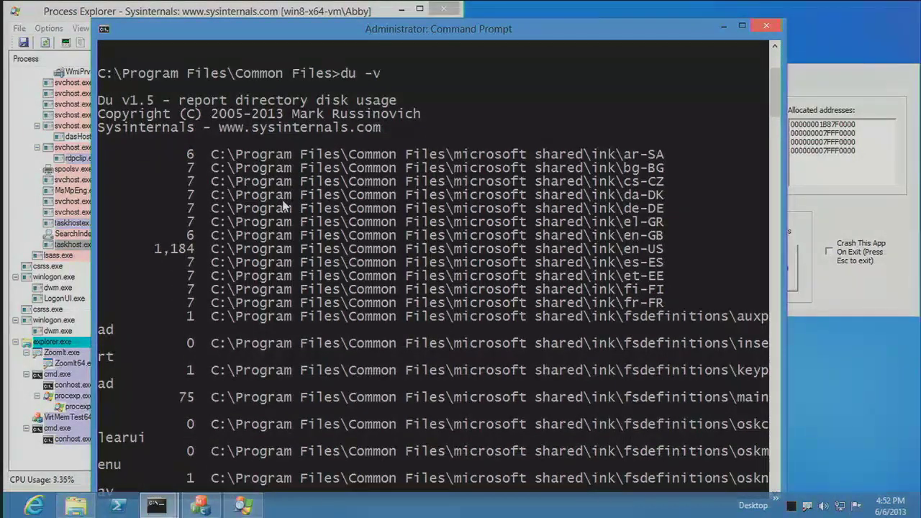
# Step: Run du -c -v . on a cleared console and review the CSV output up to its column header line
pyautogui.write('cls')
pyautogui.press('Return')
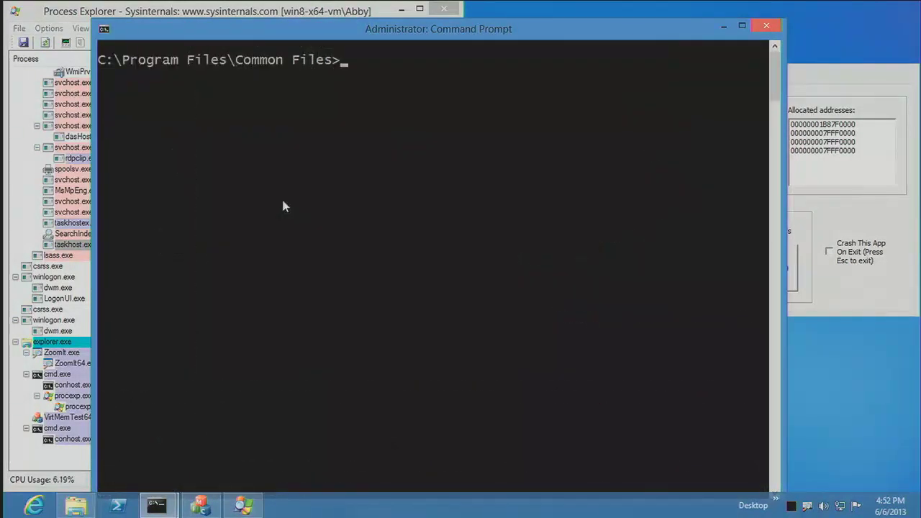
pyautogui.moveTo(387, 33); pyautogui.dragTo(380, 21)
pyautogui.write('du -c ')
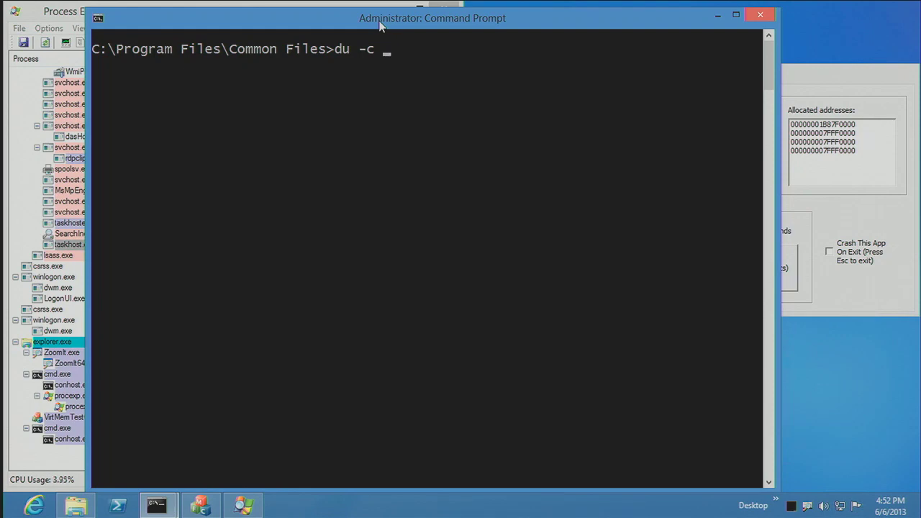
pyautogui.write('.')
pyautogui.press('BackSpace')
pyautogui.write('-v .')
pyautogui.press('Return')
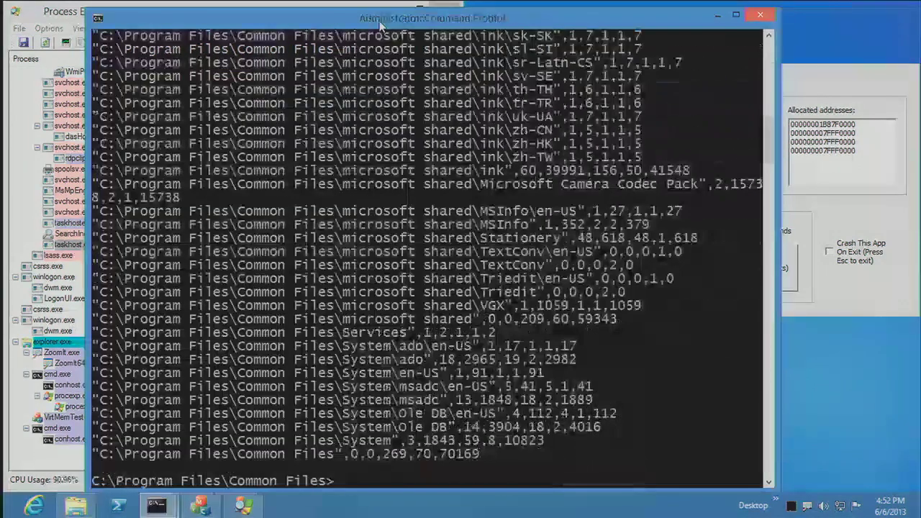
pyautogui.scroll(4, 414, 180)
pyautogui.scroll(12, 412, 179)
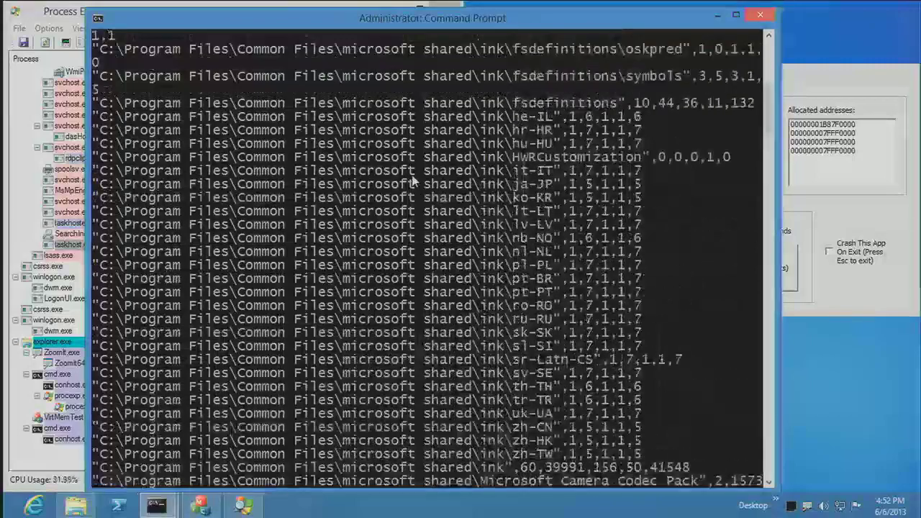
pyautogui.scroll(1, 411, 175)
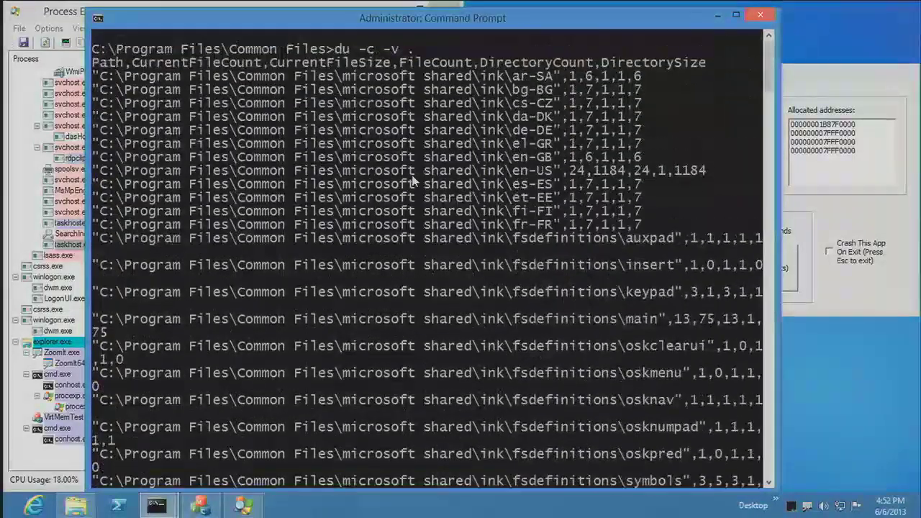
# Step: Clear the console and rerun the Du command as du -ct -v . for tab-delimited output
pyautogui.write('cls')
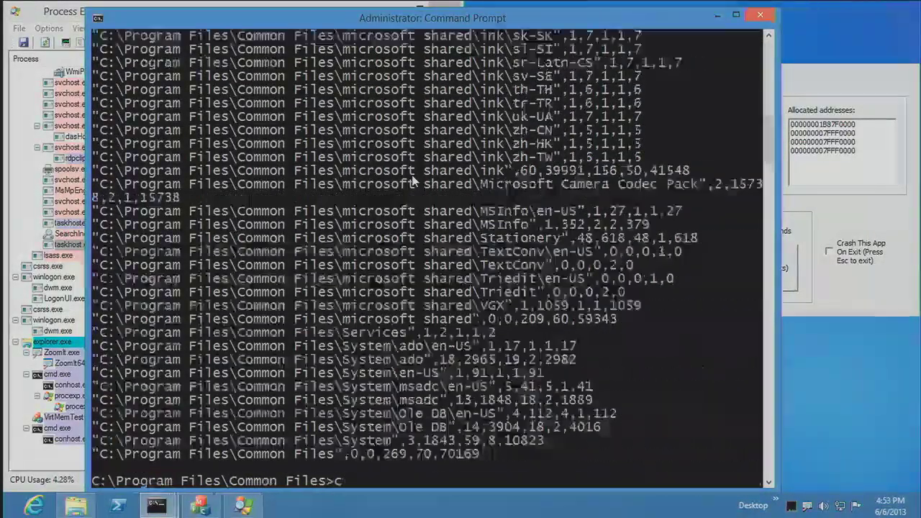
pyautogui.press('Return')
pyautogui.write('cls')
pyautogui.press('Up')
pyautogui.press('Up')
pyautogui.press('Left')
pyautogui.press('Left')
pyautogui.press('Left')
pyautogui.press('Left')
pyautogui.press('Left')
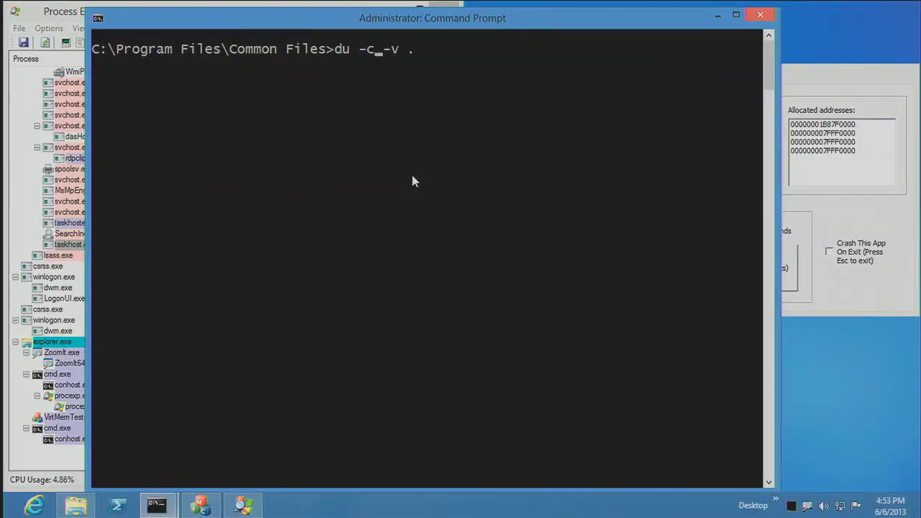
pyautogui.write('t')
pyautogui.press('Return')
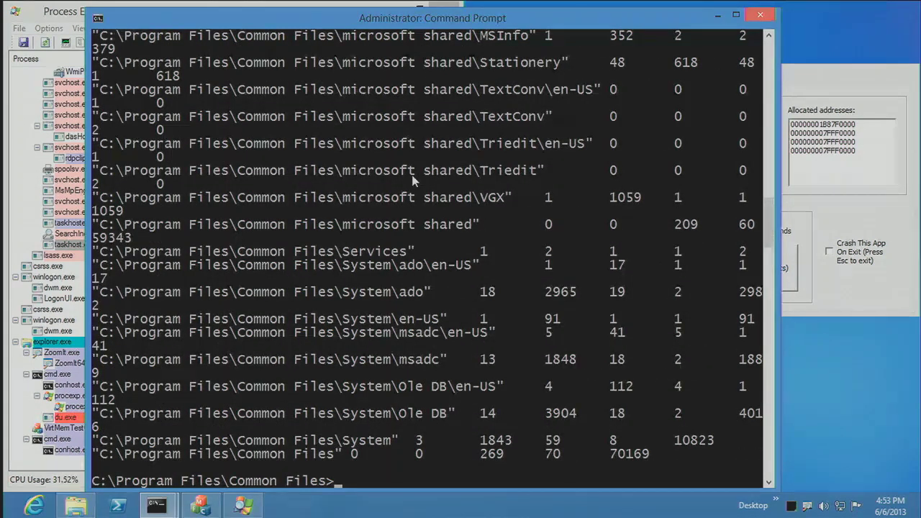
# Step: Clear the console and pipe the output of du -ct -v . to clip
pyautogui.press('Up')
pyautogui.press('Escape')
pyautogui.write('cls')
pyautogui.press('Return')
pyautogui.press('Up')
pyautogui.press('Up')
pyautogui.write('|')
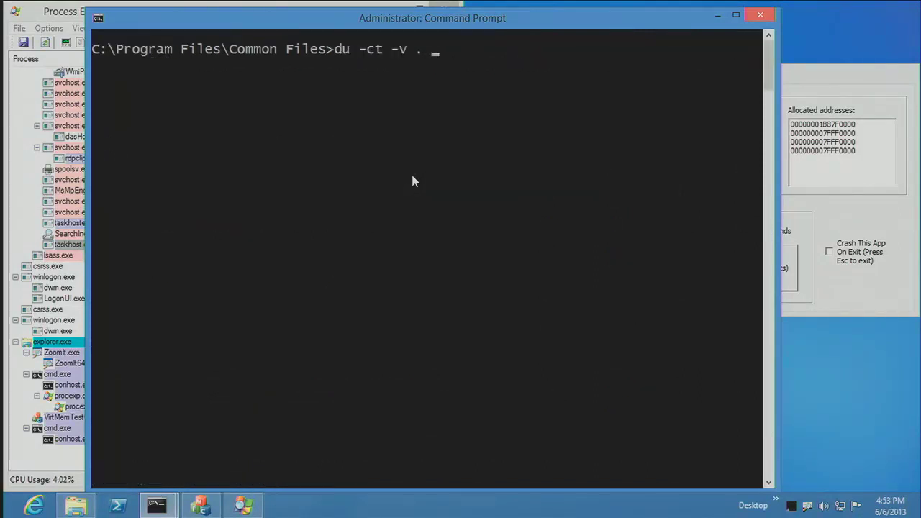
pyautogui.write(' clip')
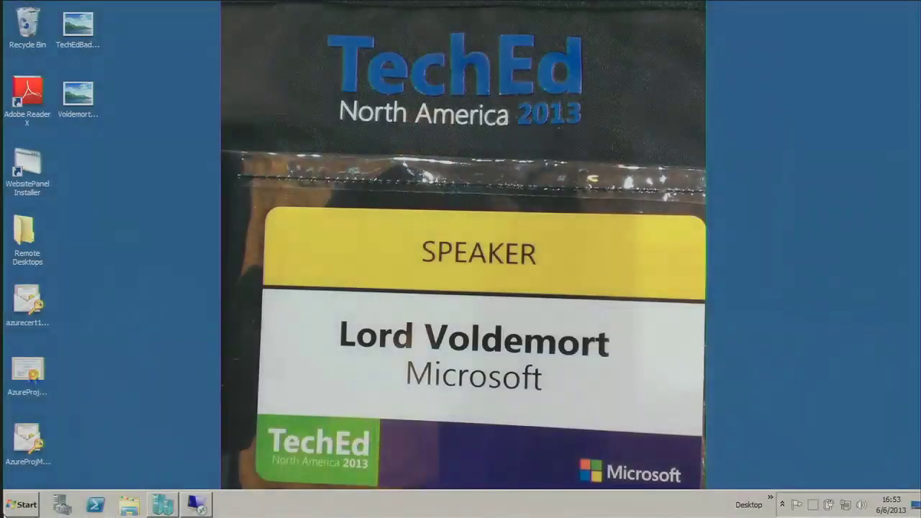
# Step: Open Microsoft Excel 2010 on the host desktop and paste the copied Du output at cell A1
pyautogui.click(26, 505)
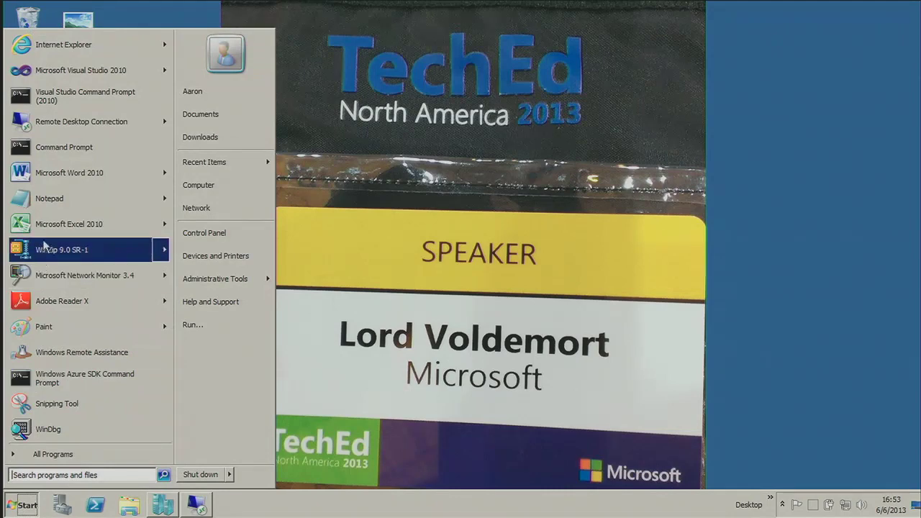
pyautogui.click(69, 223)
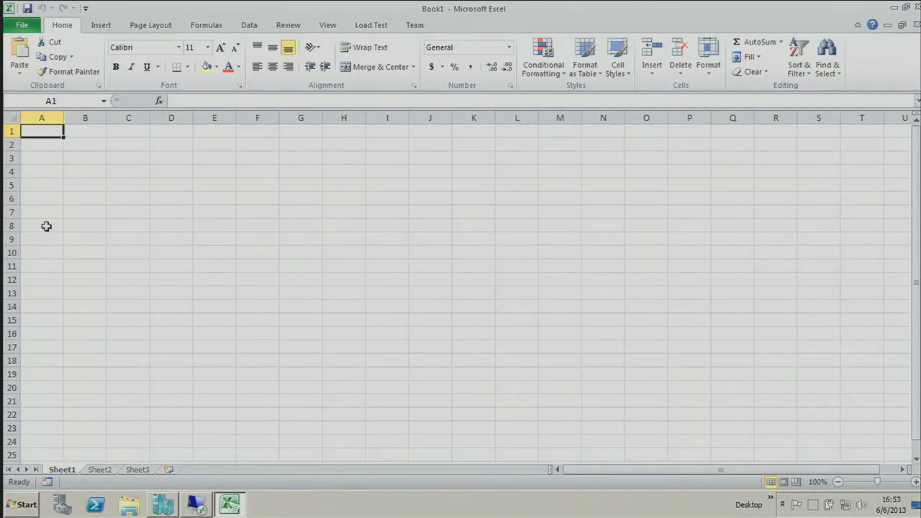
pyautogui.hotkey('ctrl', 'v')
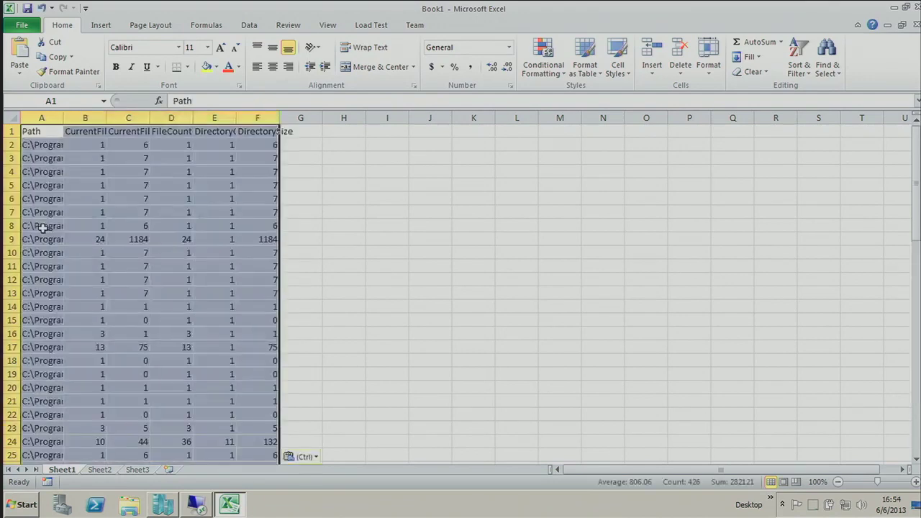
# Step: Add filters to the header row of the pasted data and autofit the width of all columns
pyautogui.click(806, 69)
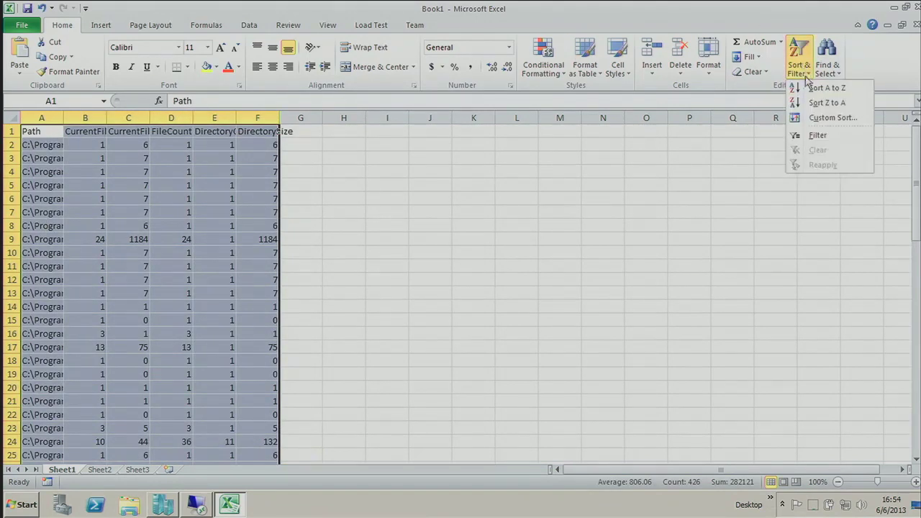
pyautogui.click(816, 137)
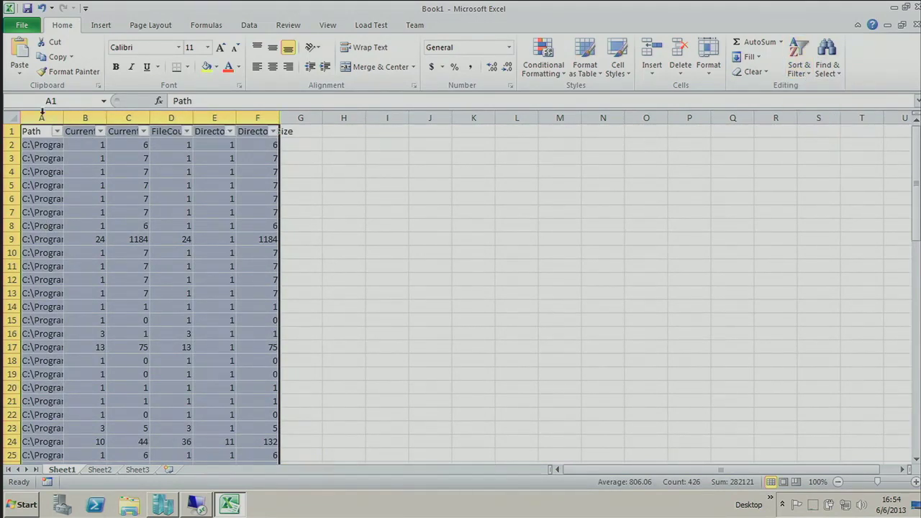
pyautogui.click(6, 117)
pyautogui.doubleClick(61, 118)
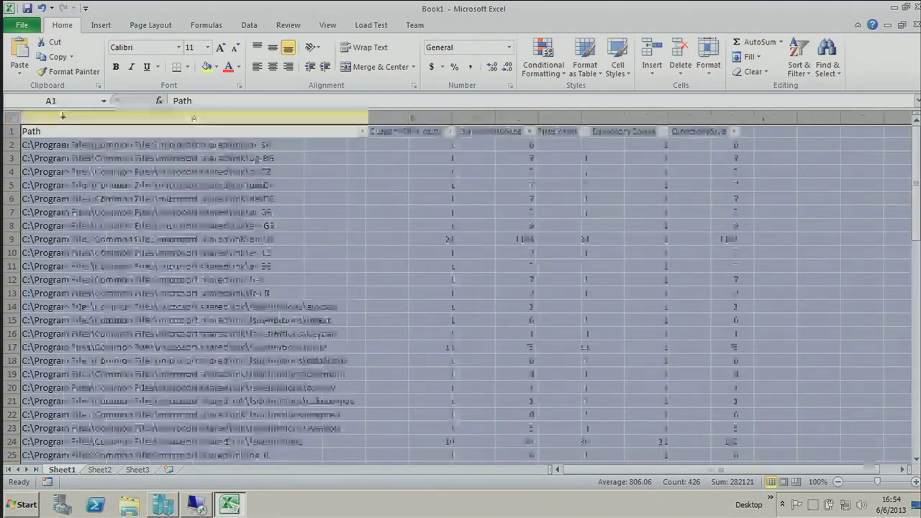
pyautogui.click(354, 153)
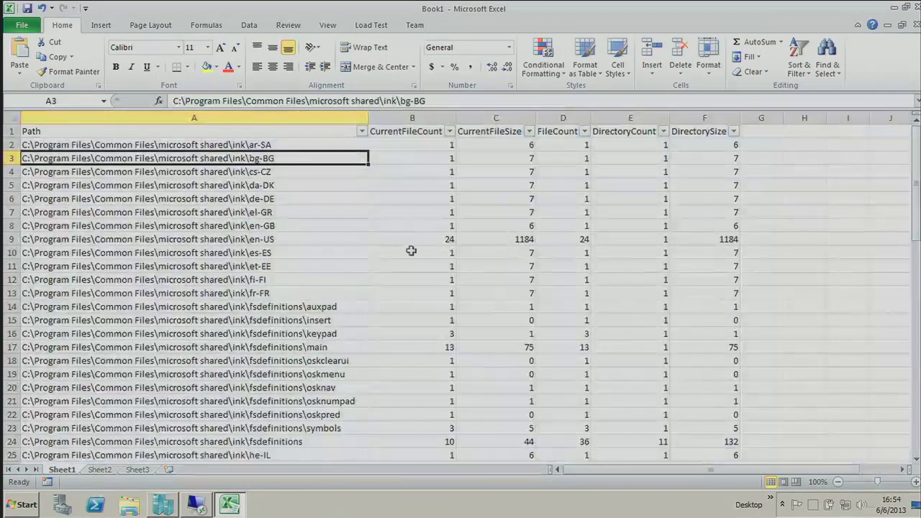
# Step: Examine the listed directories and the DirectorySize, DirectoryCount, CurrentFileCount, CurrentFileSize and FileCount columns
pyautogui.scroll(-7, 417, 260)
pyautogui.scroll(-4, 407, 266)
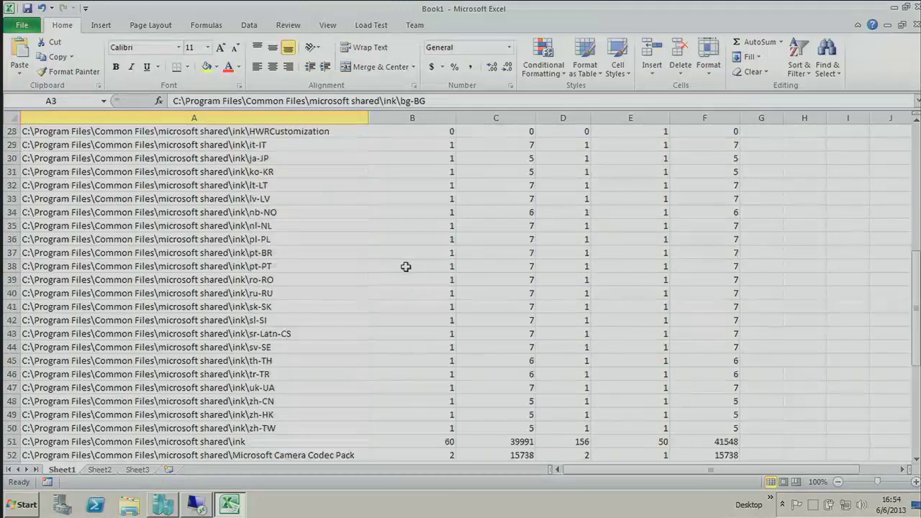
pyautogui.scroll(11, 405, 265)
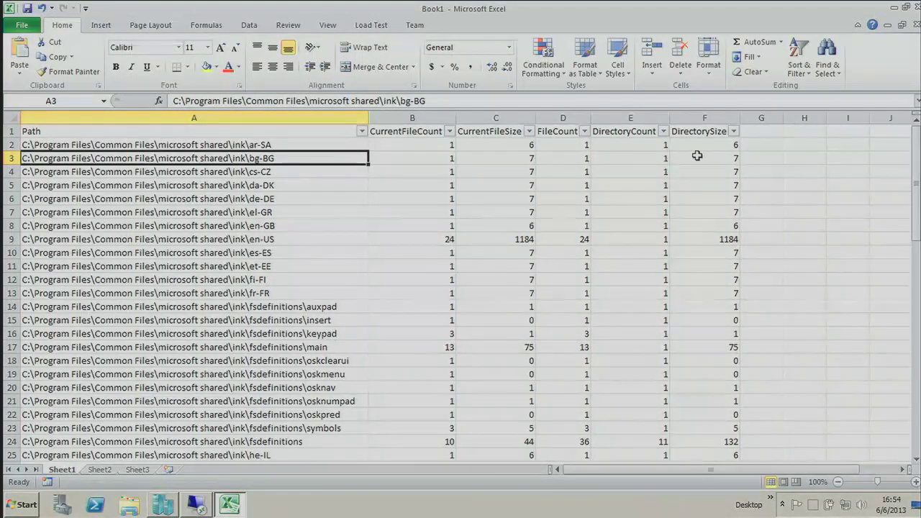
pyautogui.click(701, 116)
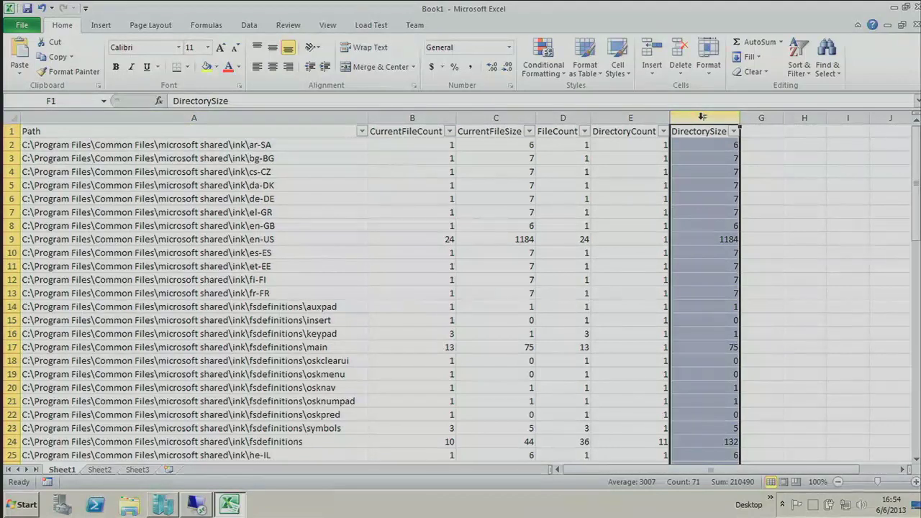
pyautogui.click(631, 116)
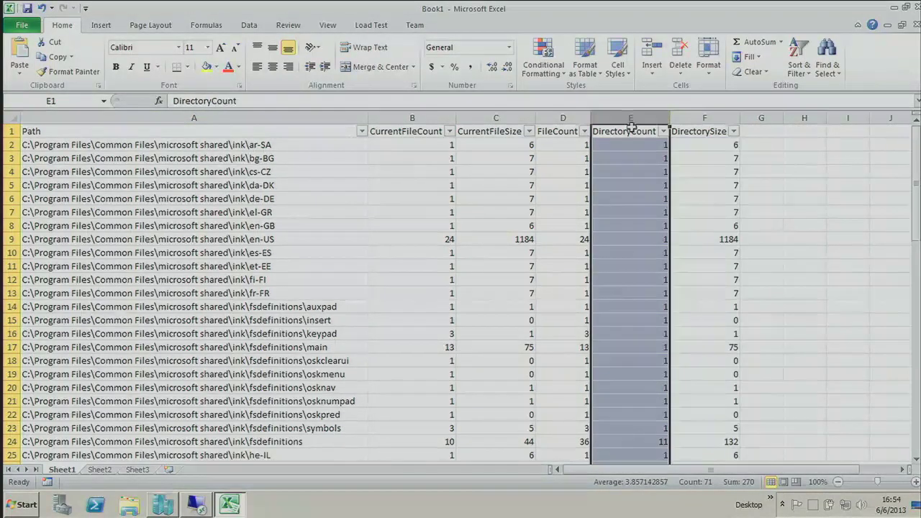
pyautogui.click(411, 118)
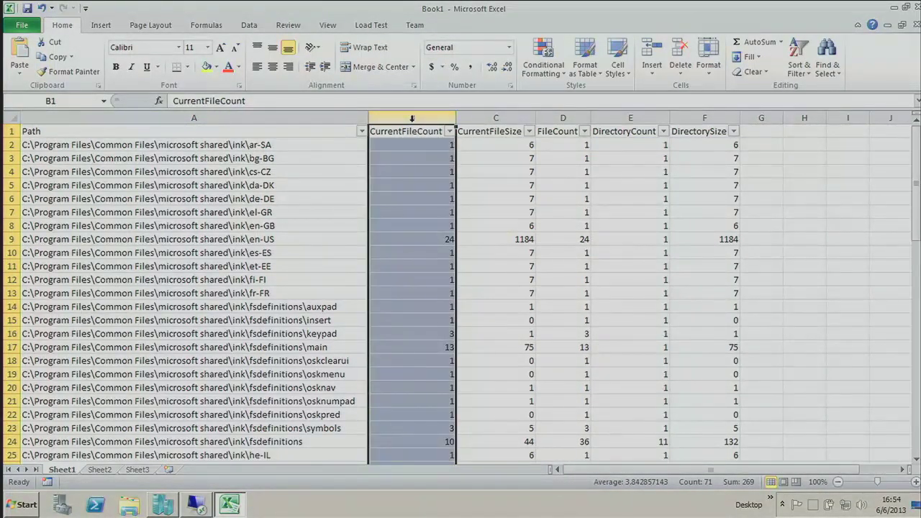
pyautogui.click(496, 118)
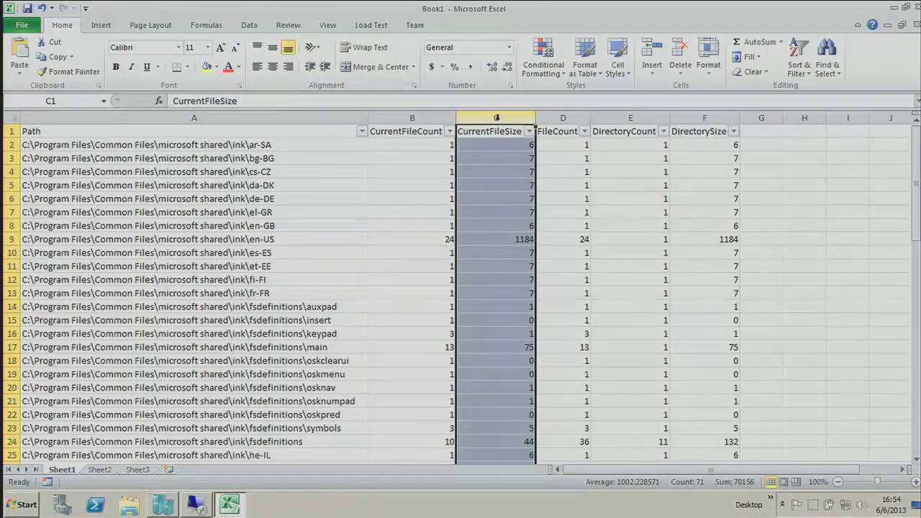
pyautogui.click(563, 118)
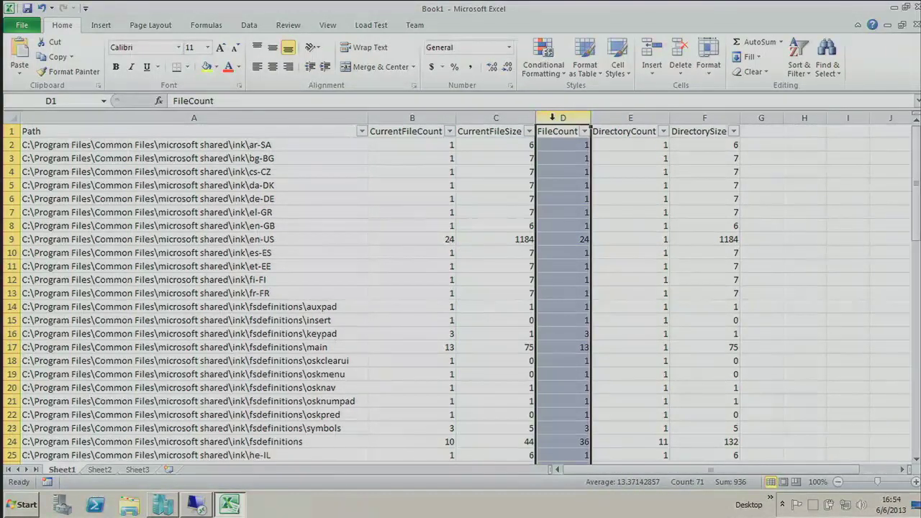